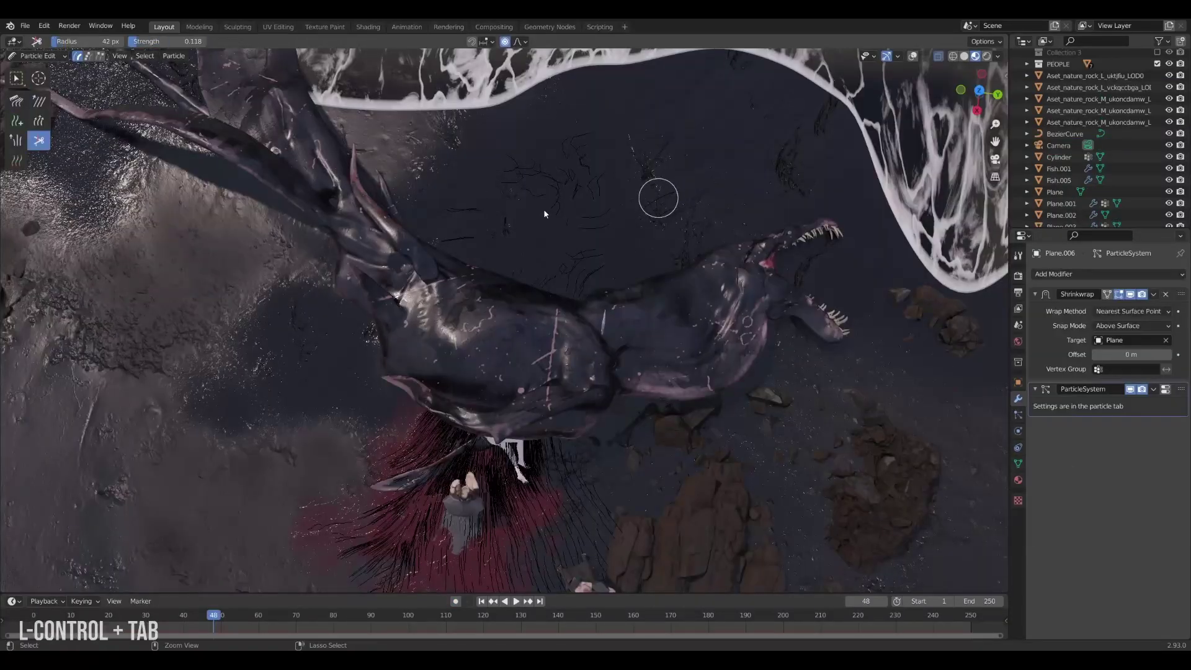
Preview the finished sea-monster beach scene, then start an empty new scene with only the grid
mouse_move(544, 214)
middle_mouse_down()
mouse_move(511, 254)
mouse_move(528, 261)
middle_mouse_up()
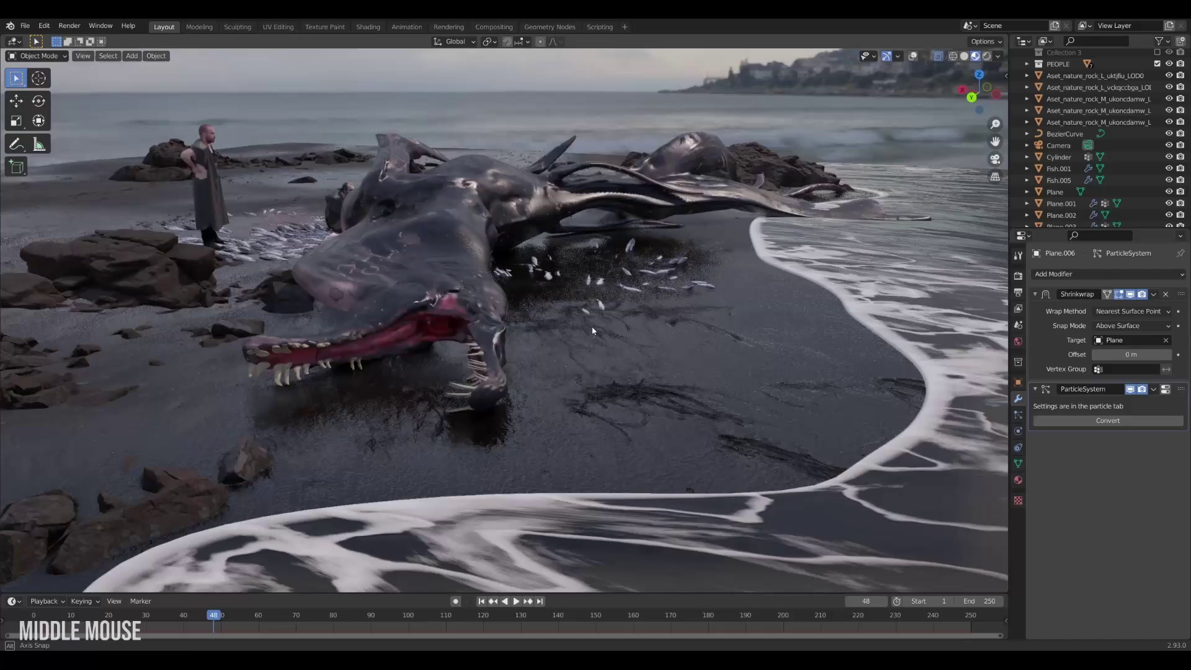
scroll(527, 260, "down", 3)
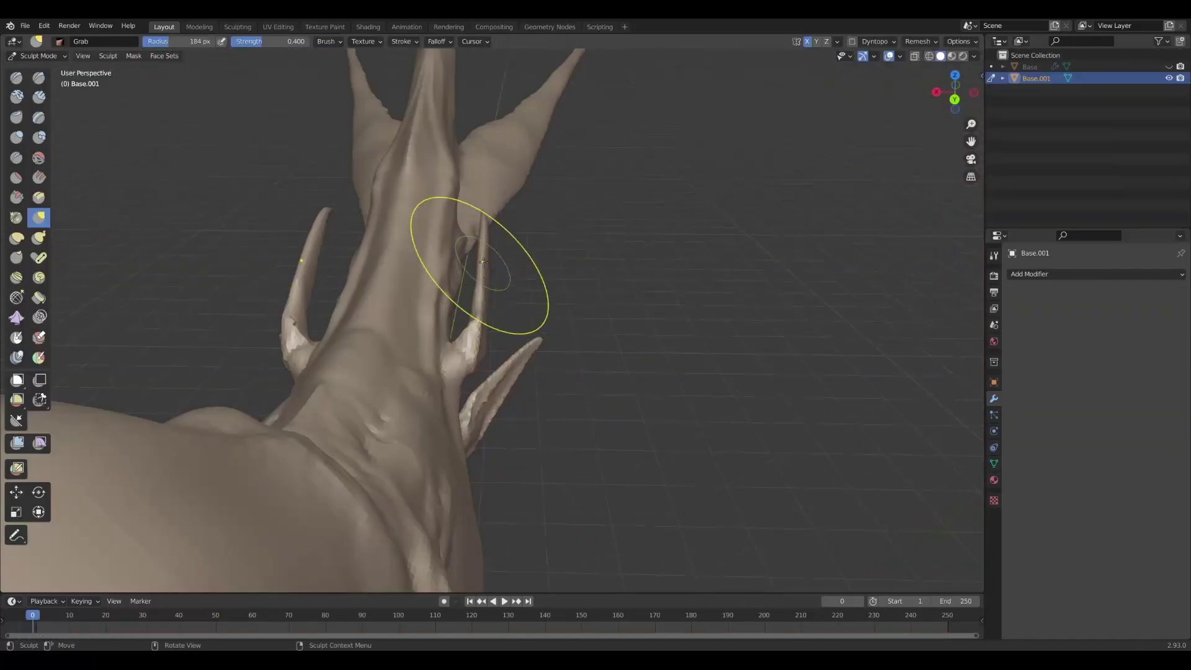
middle_click_drag(484, 262, 493, 357)
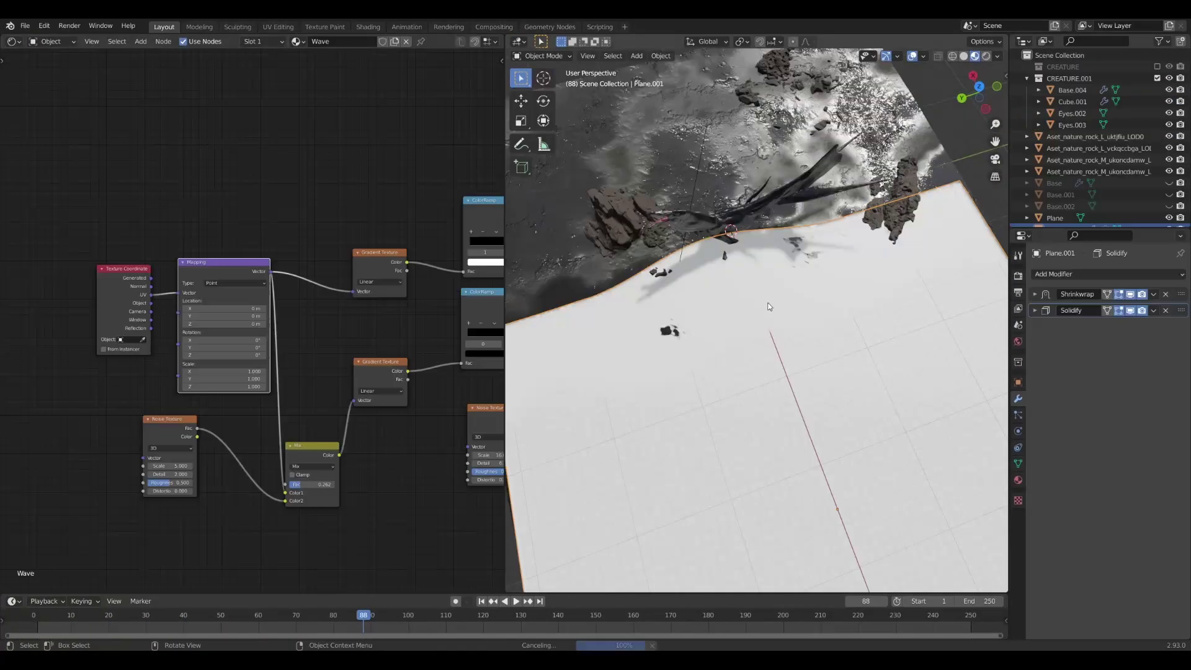
left_click(755, 374)
scroll(755, 374, "up", 2)
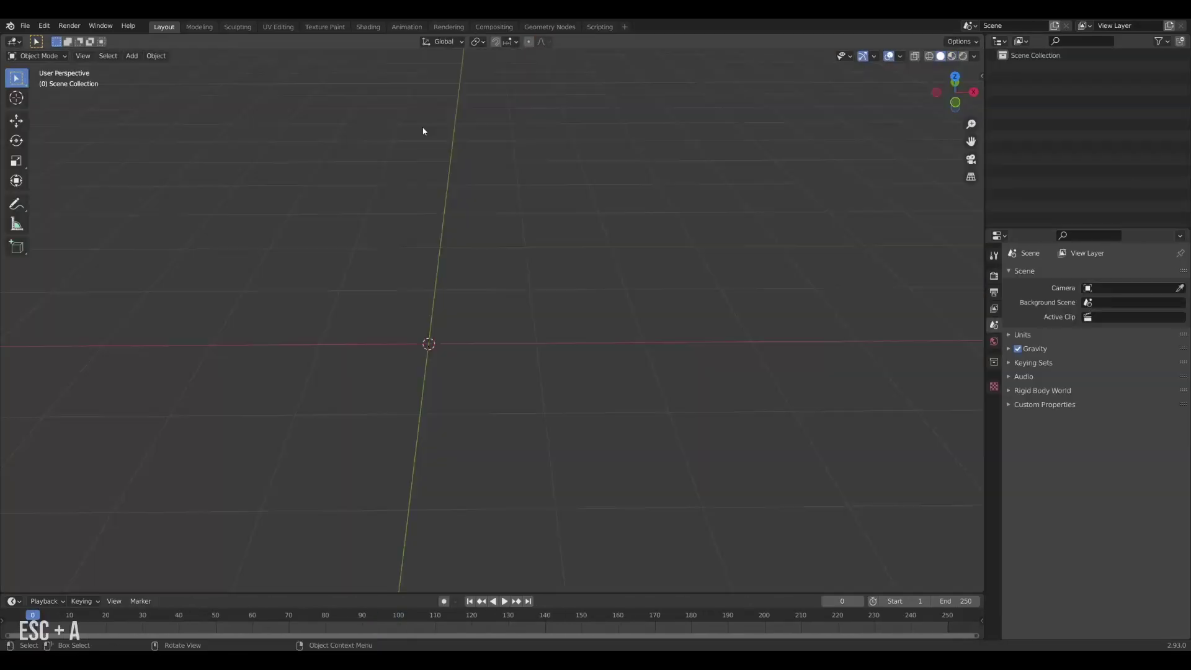
Add a cube, stretch it into a long flat slab, and give it a Mirror modifier
key("shift+a")
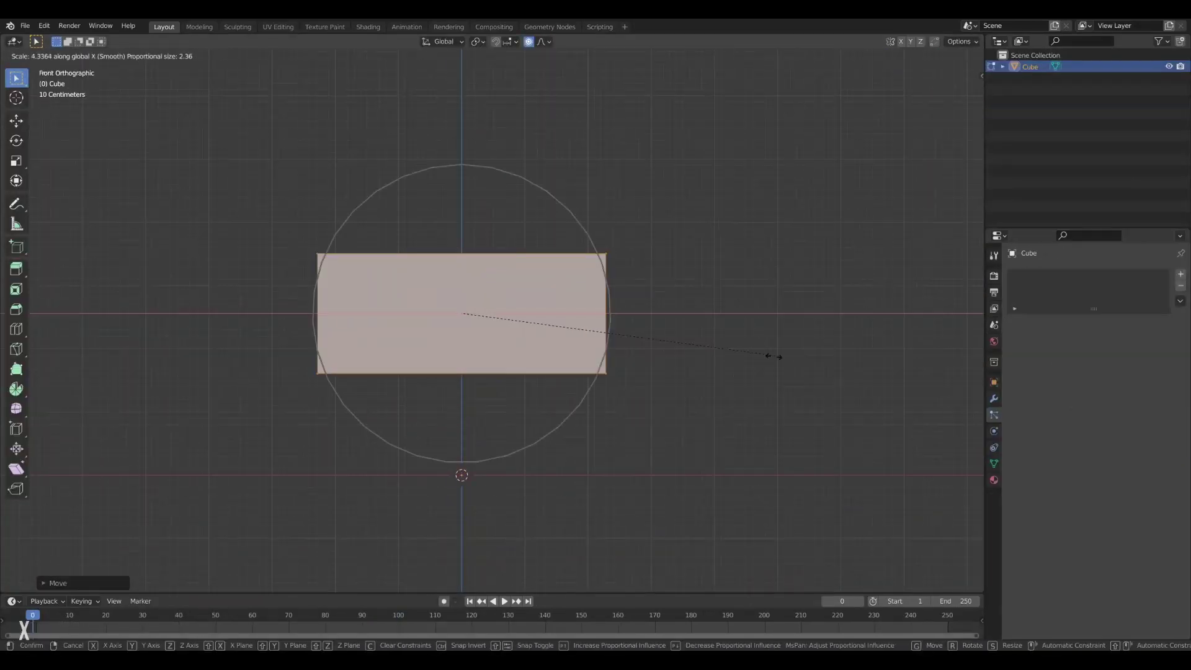
key("z")
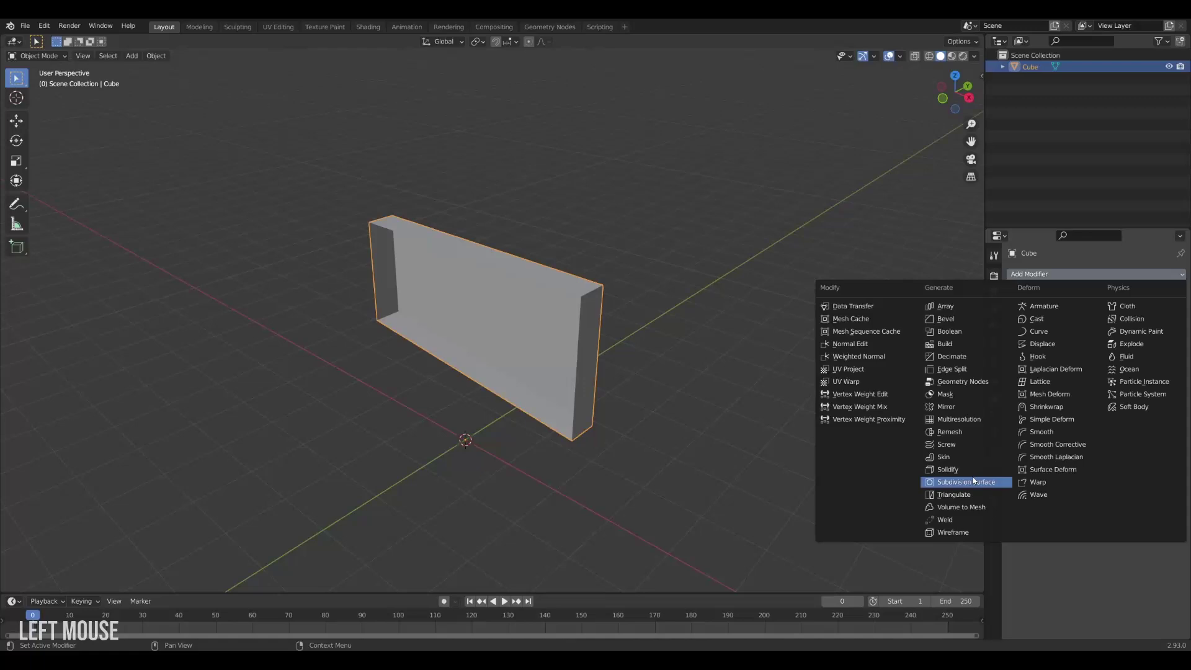
left_click(937, 482)
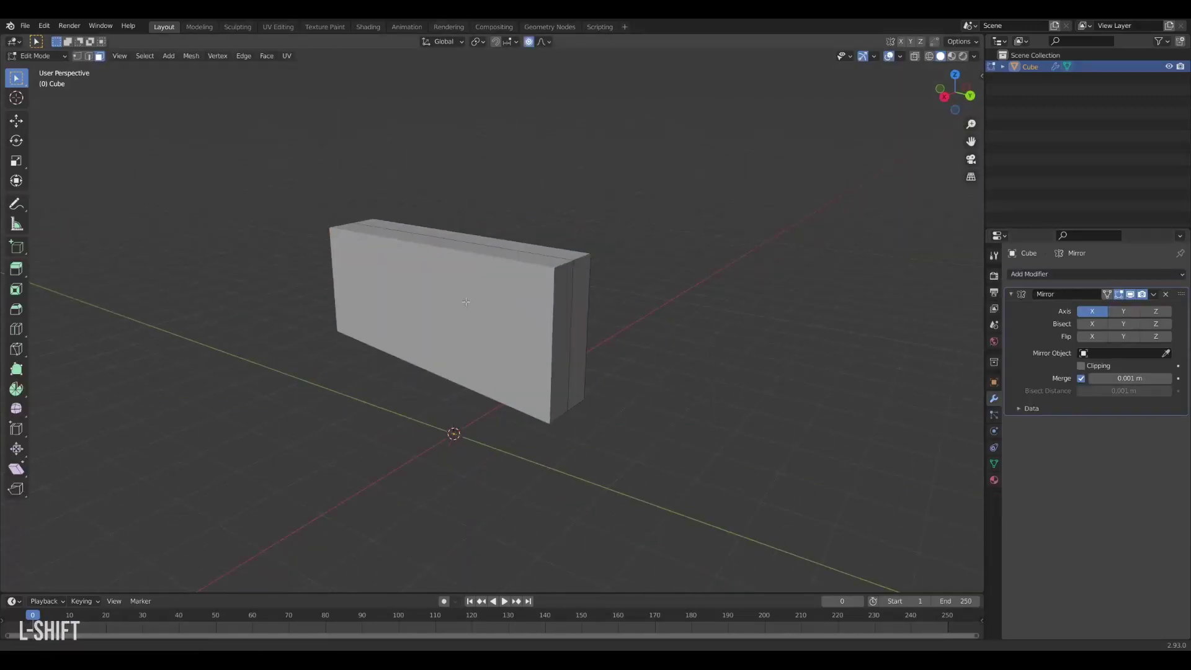
key("y")
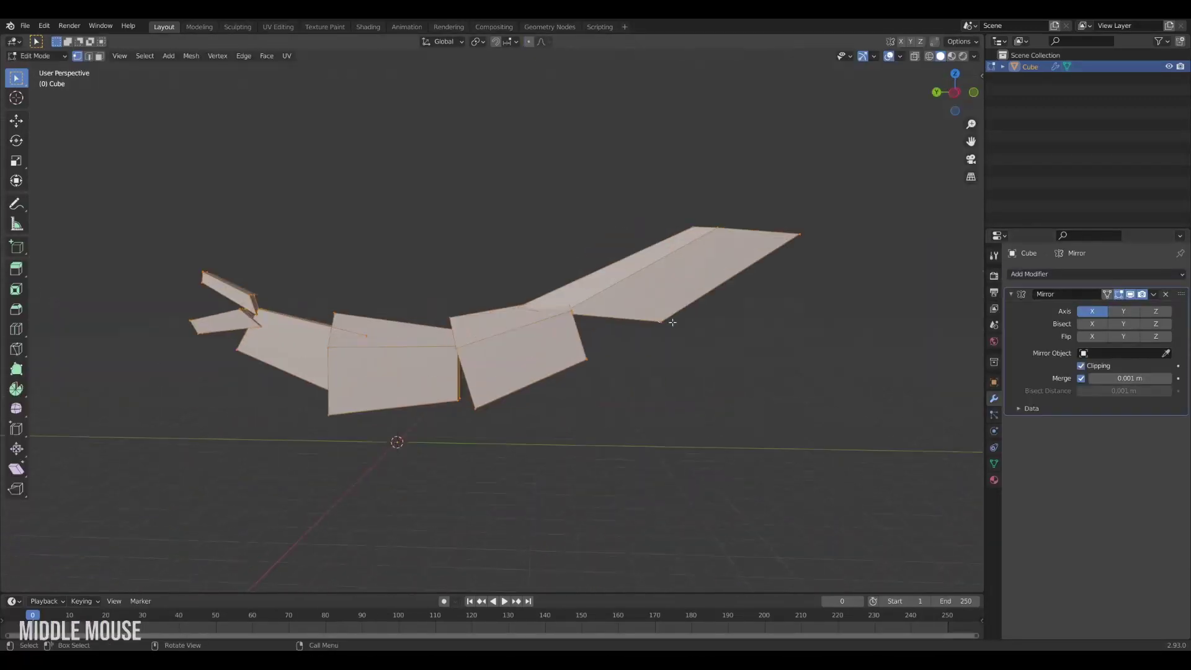
Move the selected part vertically along Z to shape the wing-like limb
middle_click_drag(673, 322, 612, 379, "alt")
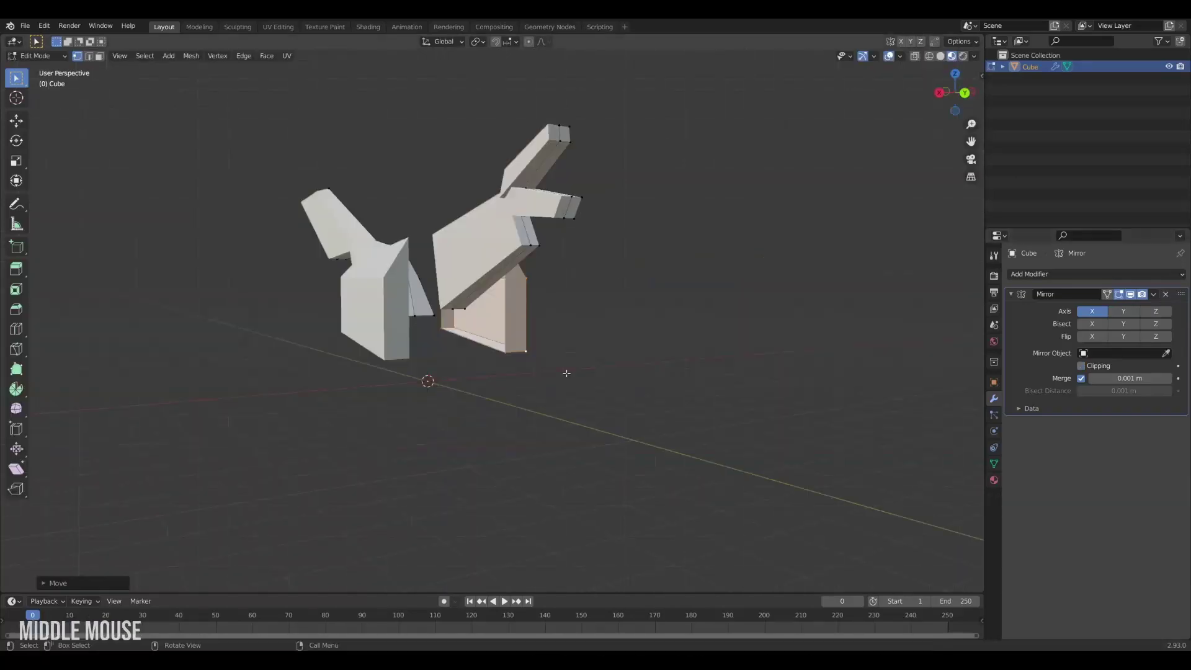
middle_click_drag(564, 372, 609, 332)
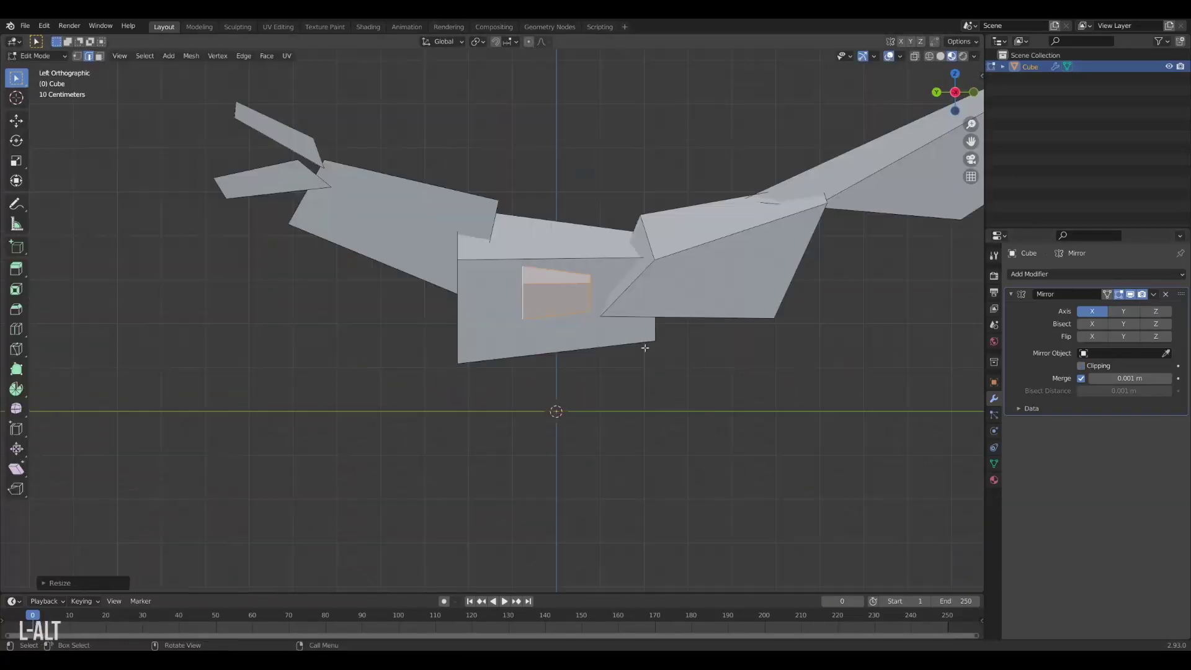
middle_click_drag(646, 346, 325, 341)
key("g")
key("z")
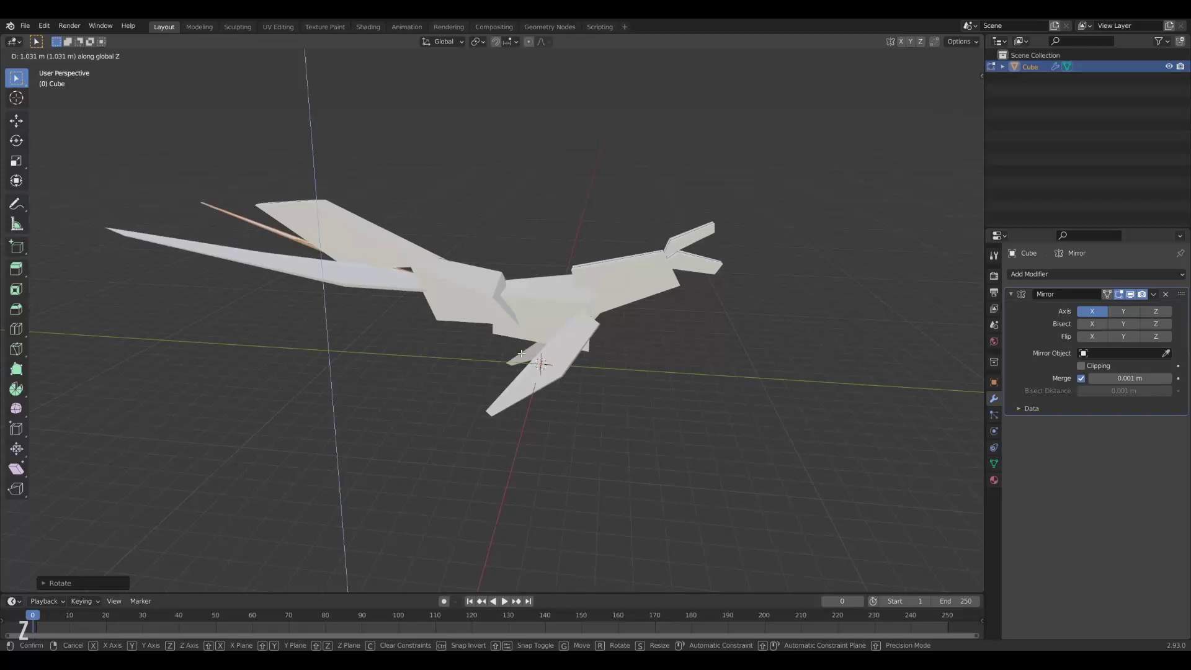
left_click(521, 354)
Select an edge along the wing tip and view the whole blocky creature base
middle_click_drag(521, 354, 609, 359)
scroll(609, 359, "up", 5)
left_click(651, 318)
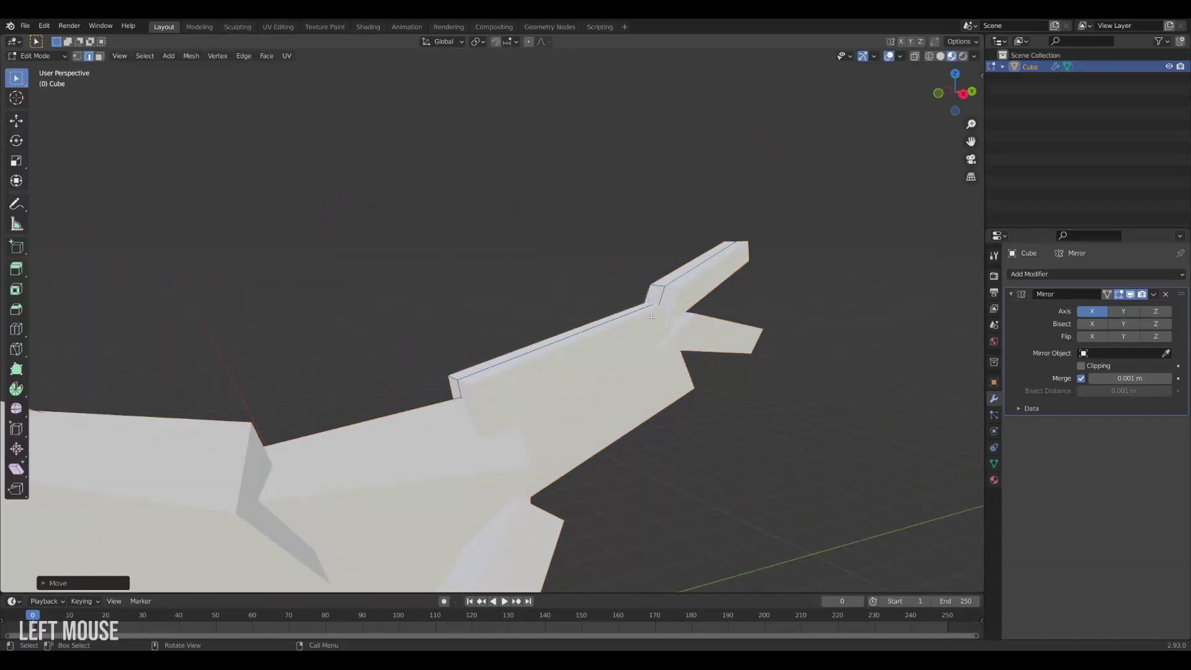
scroll(651, 317, "down", 8)
middle_click(404, 335, "alt")
middle_click_drag(404, 335, 459, 372)
Rename the cube to Base, duplicate it, apply Mirror on the copy, and hide the original
key("Tab")
double_click(1030, 66)
type("Base")
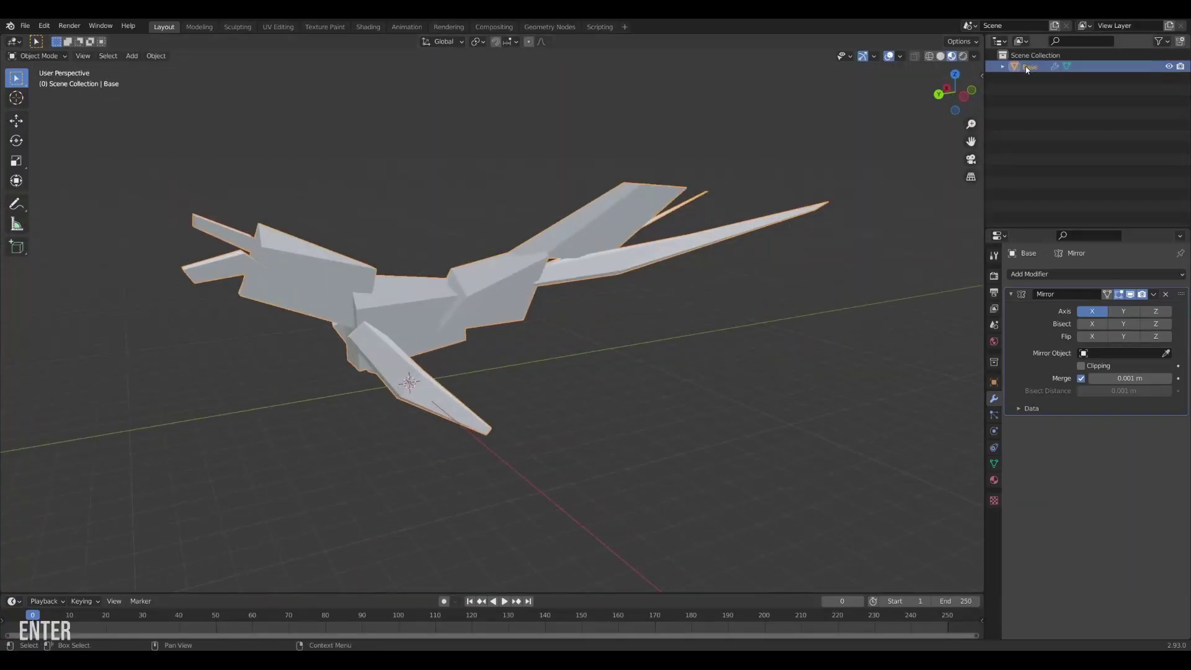
key("shift+d")
left_click(1154, 295)
left_click(1101, 305)
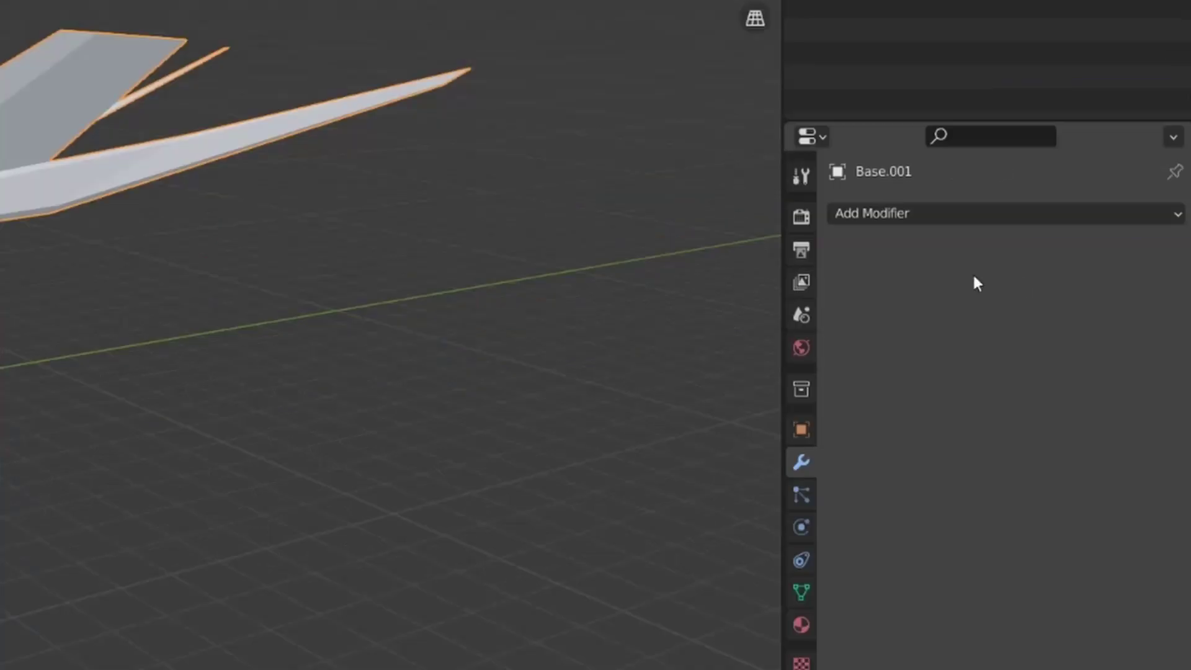
Switch Base.001 into Sculpt Mode and voxel-remesh it at 0.1 m
left_click(60, 56)
left_click(51, 94)
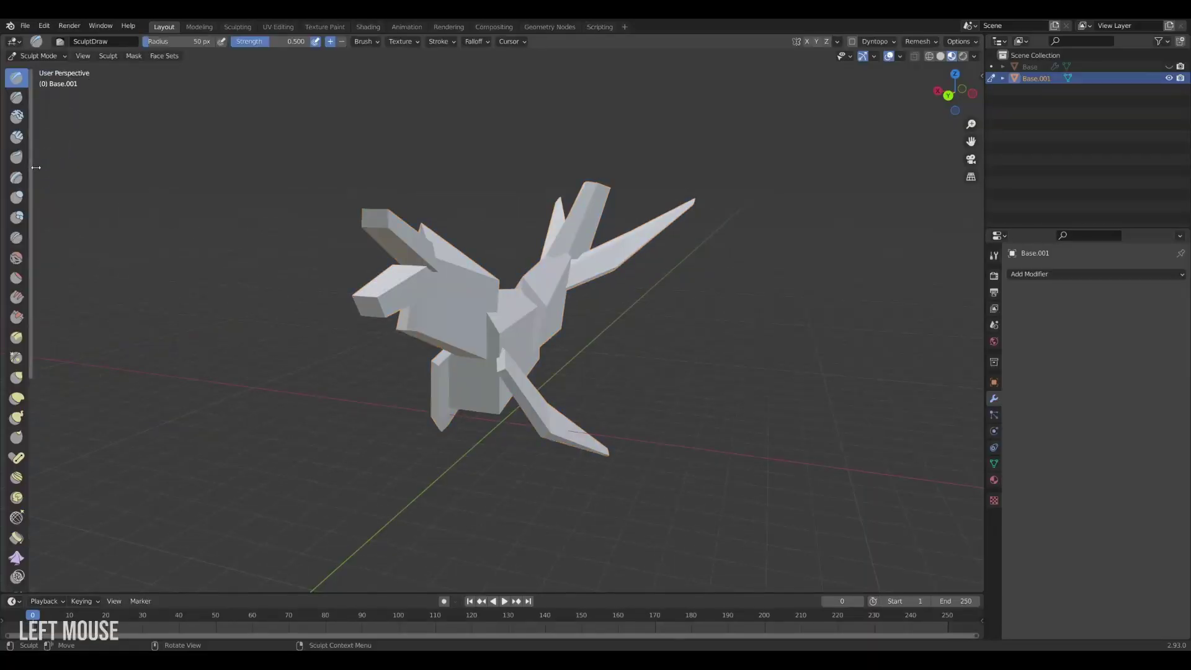
left_click_drag(36, 167, 51, 167)
middle_click_drag(388, 221, 614, 226)
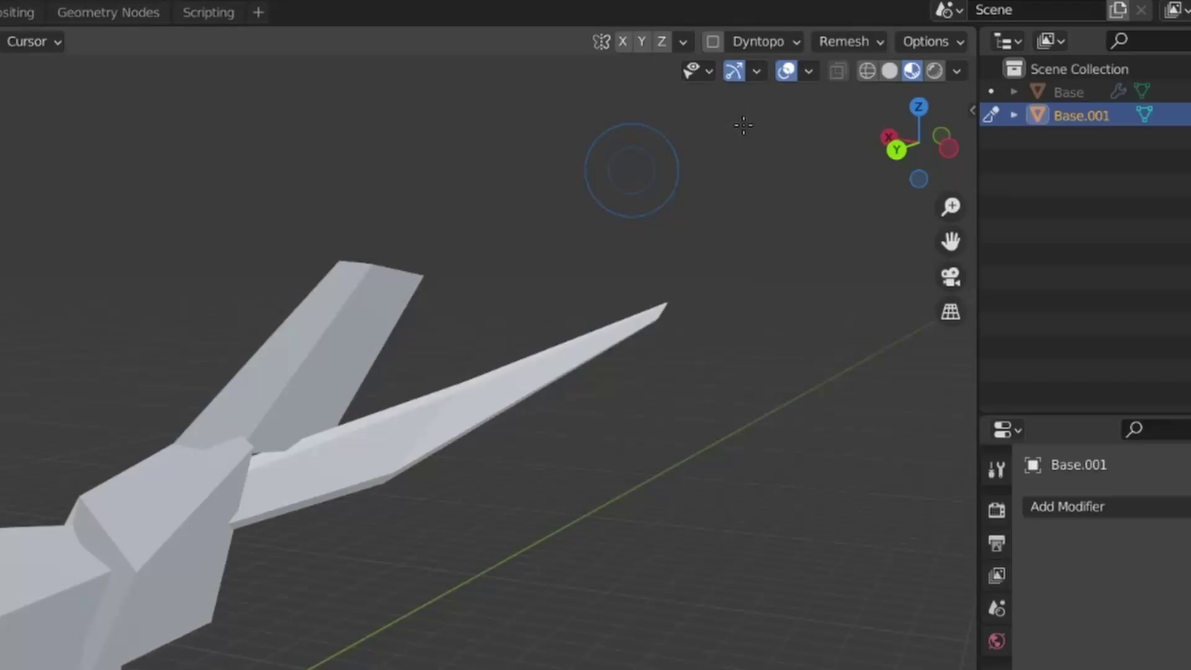
left_click(879, 44)
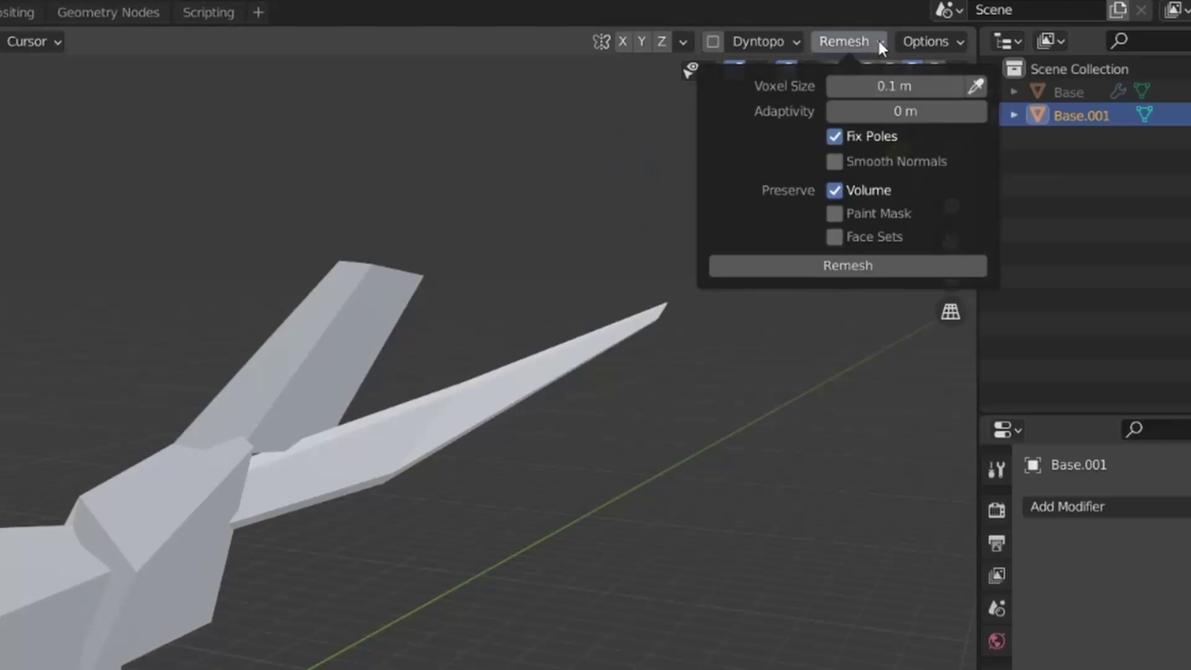
left_click(827, 263)
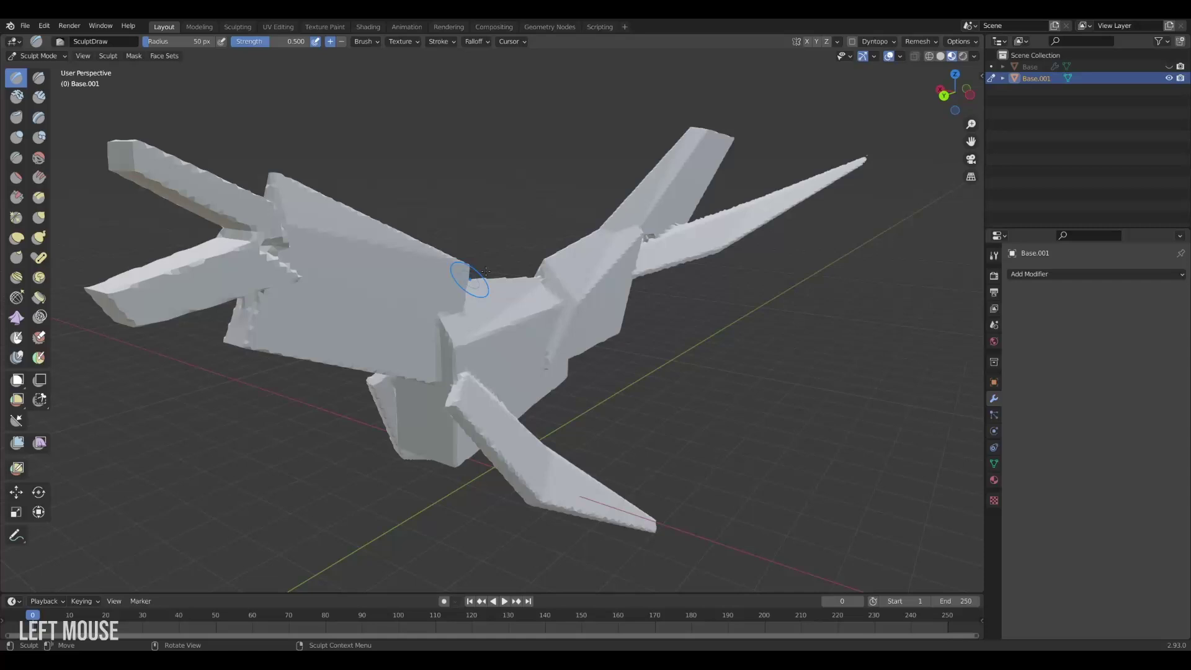
scroll(719, 318, "up", 3)
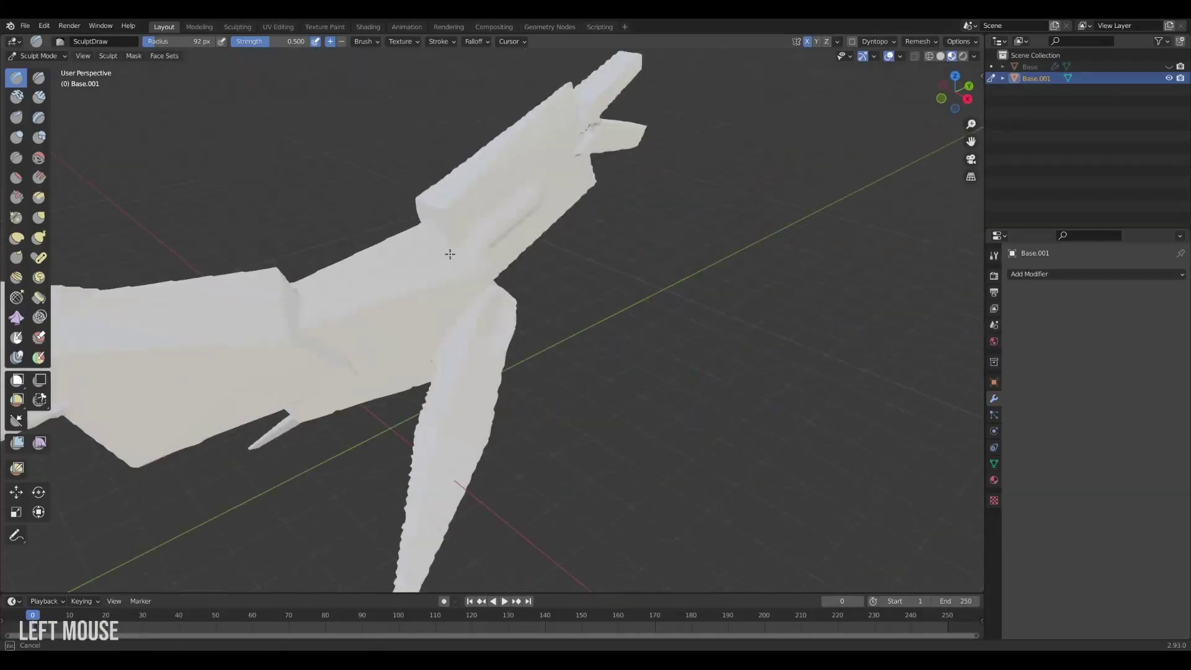
Sculpt the body with the Grab brush at a resized brush radius
mouse_move(446, 252)
middle_mouse_down()
mouse_move(633, 364)
mouse_move(614, 521)
mouse_move(654, 365)
mouse_move(614, 318)
mouse_move(639, 266)
mouse_move(545, 266)
mouse_move(556, 251)
middle_mouse_up()
key("g")
key("f")
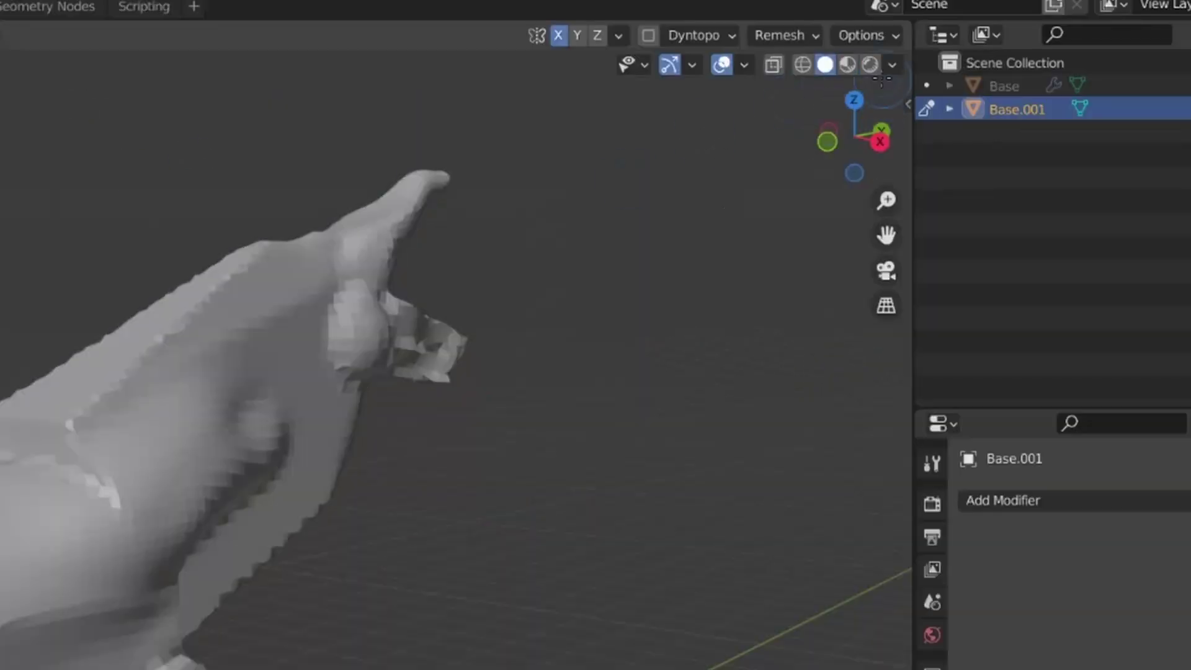
Set the viewport shading to MatCap with the beige clay matcap
left_click(975, 56)
left_click(964, 110)
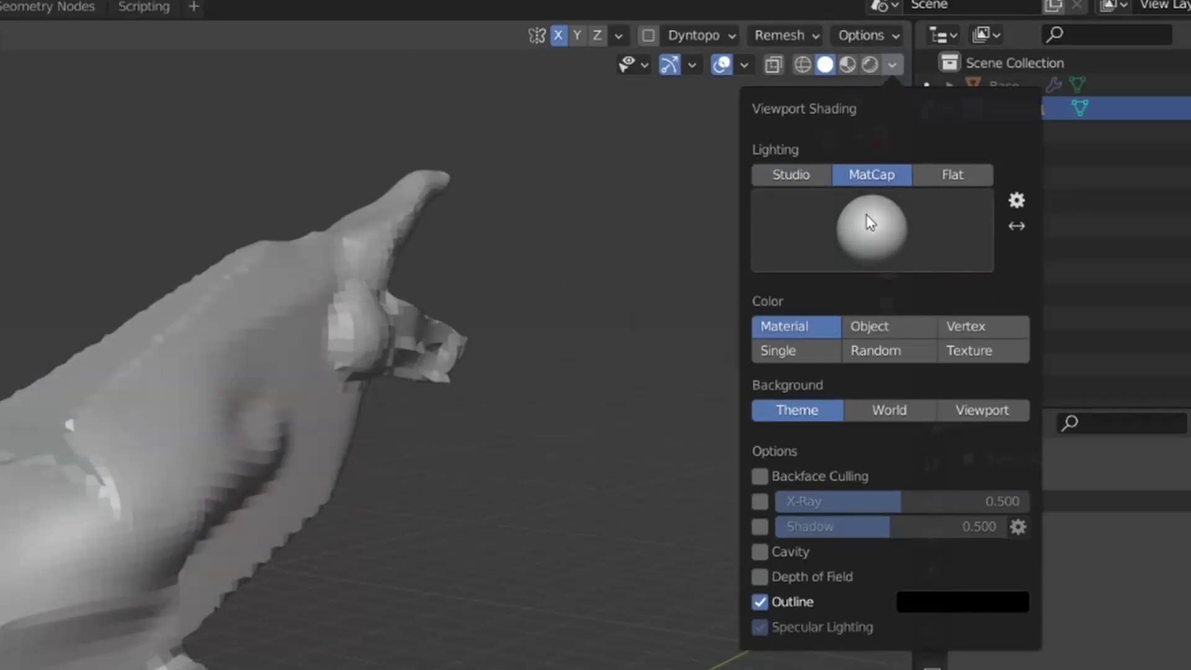
left_click(866, 217)
left_click(526, 314)
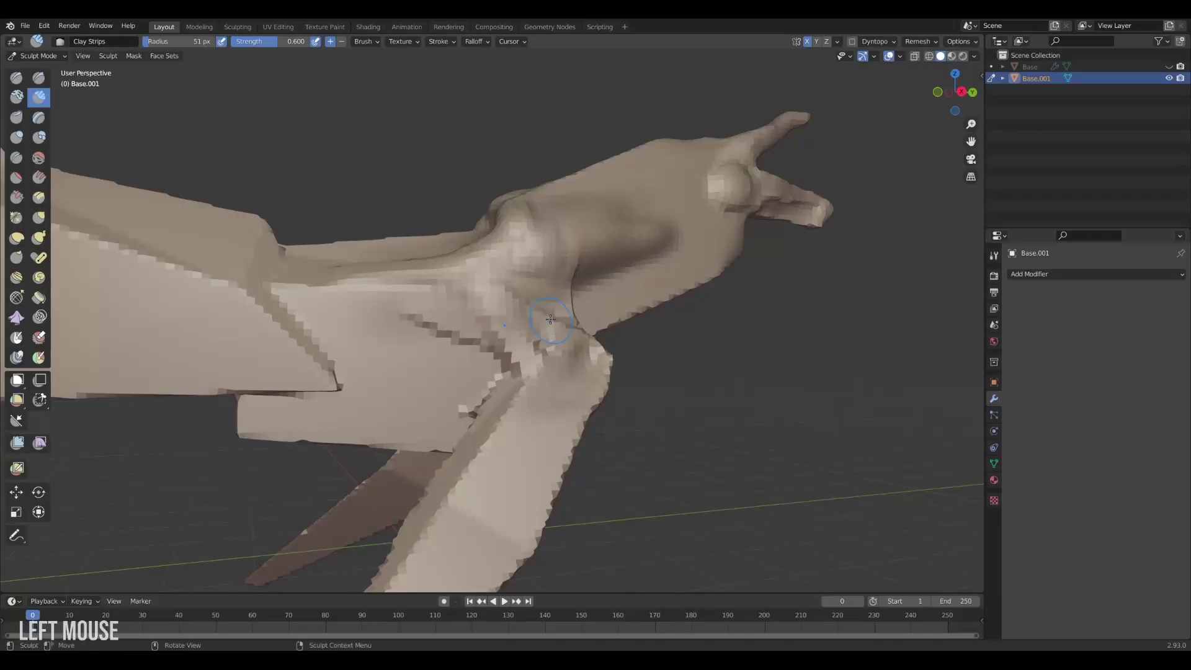
mouse_move(550, 320)
middle_mouse_down()
mouse_move(447, 261)
mouse_move(386, 207)
mouse_move(434, 187)
mouse_move(471, 204)
mouse_move(558, 186)
middle_mouse_up()
left_click(920, 41)
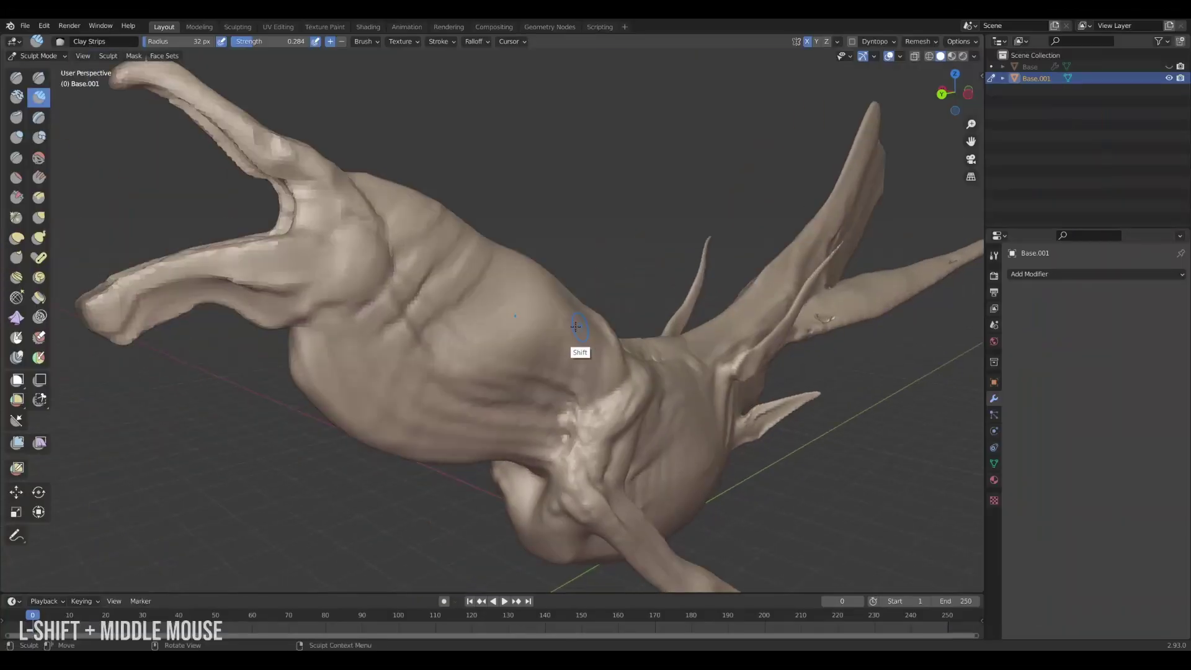
Remesh the sculpt at a finer 0.02 m voxel size and return to solid shading
middle_click_drag(577, 340, 463, 270, "ctrl")
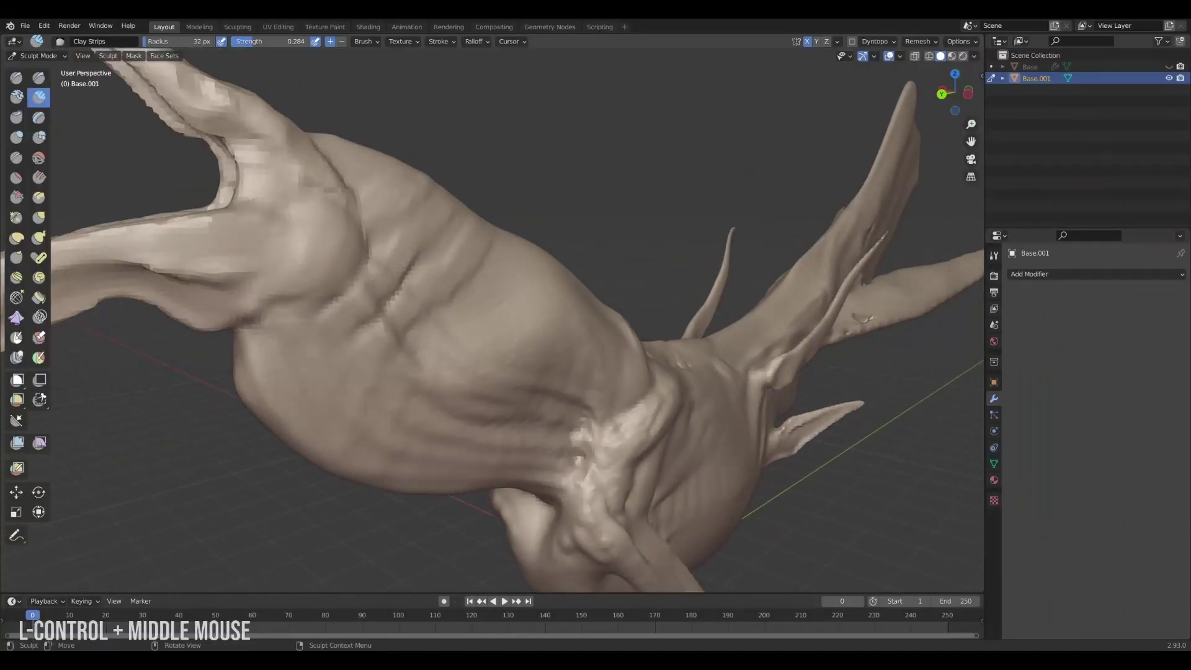
left_click(921, 42)
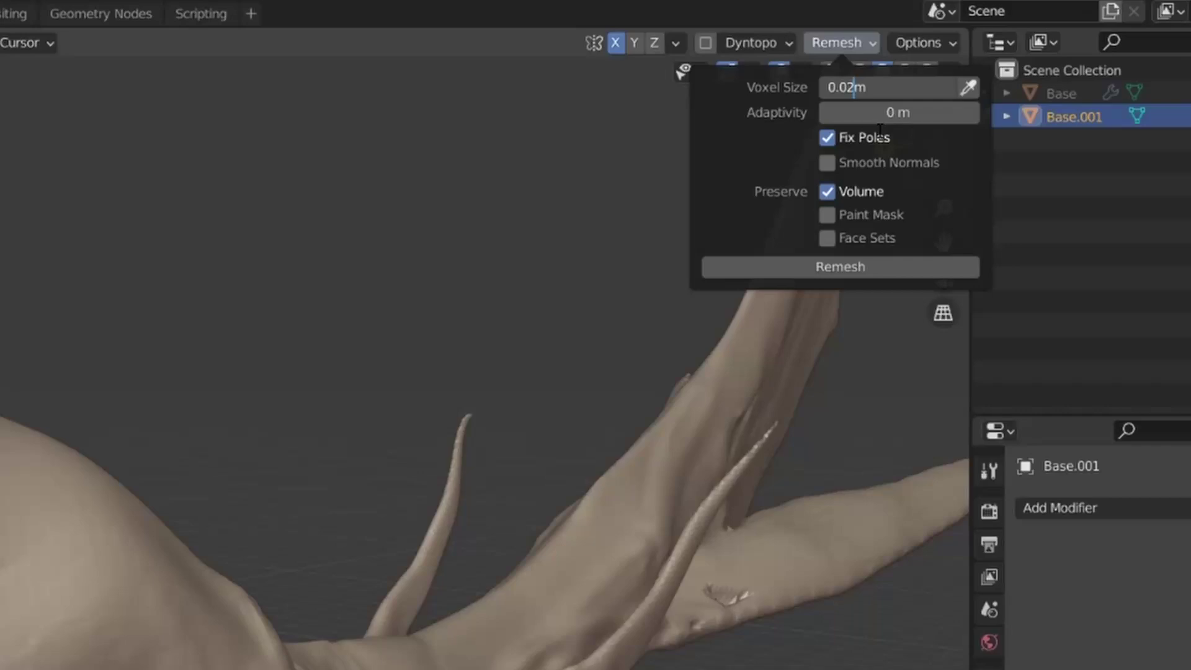
left_click(862, 269)
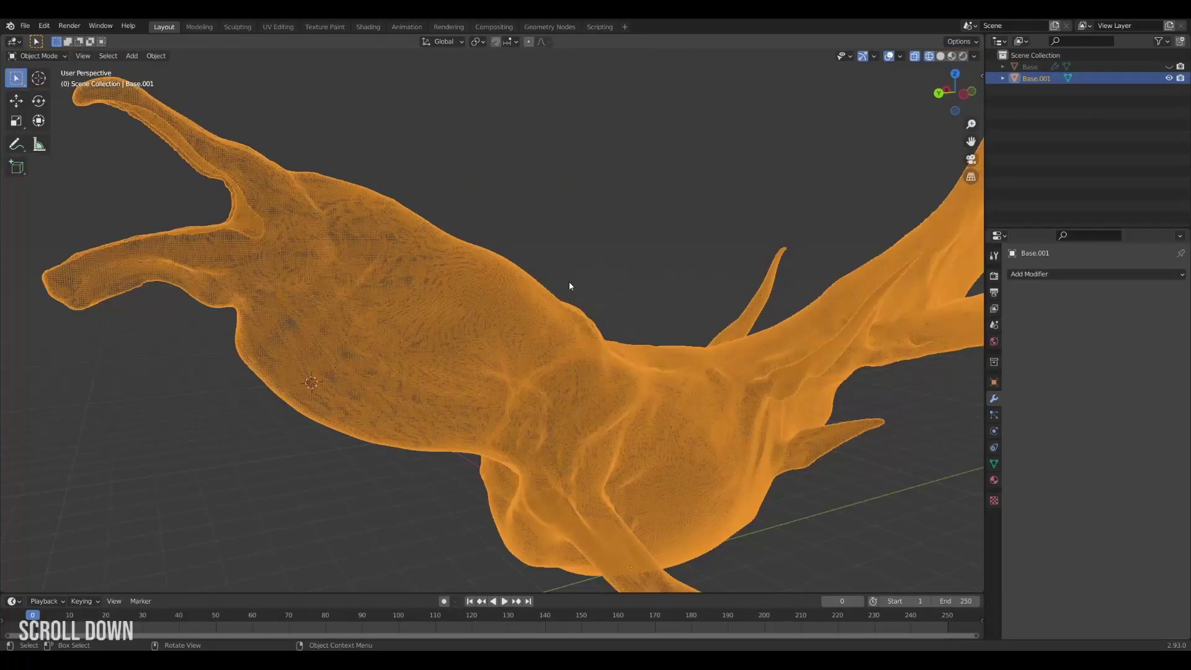
scroll(570, 286, "down", 3)
left_click(941, 56)
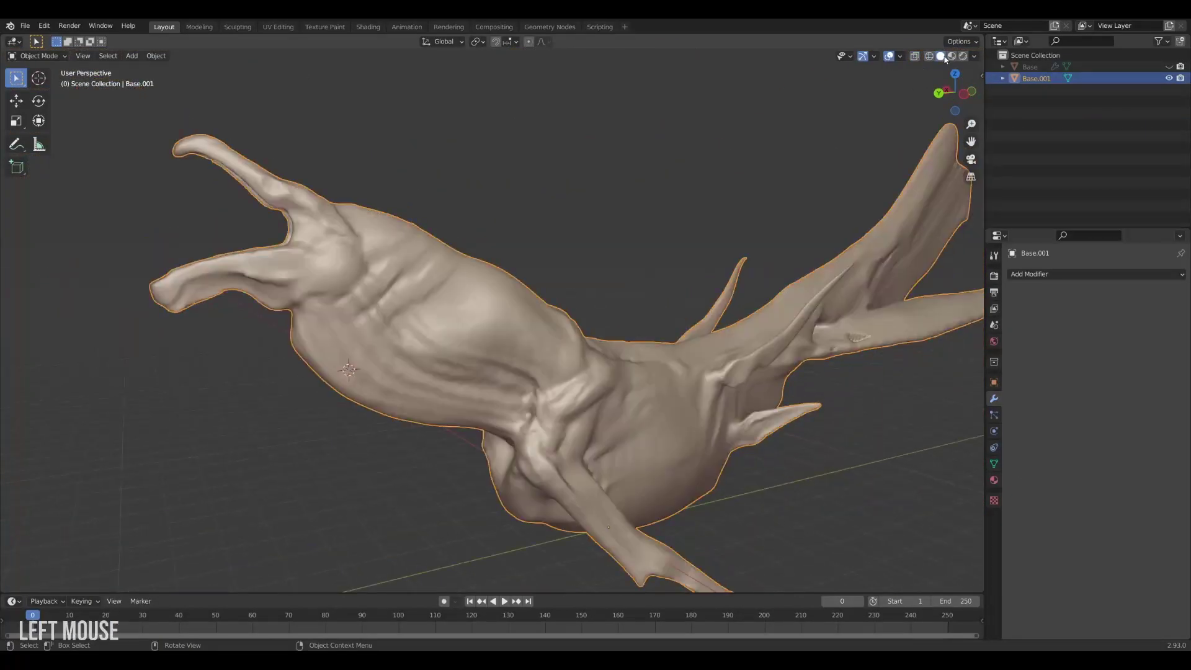
Pull the spike near the creature's neck into shape with the Grab brush
left_click(553, 260)
mouse_move(552, 261)
middle_mouse_down()
mouse_move(361, 330)
mouse_move(513, 391)
mouse_move(420, 420)
middle_mouse_up()
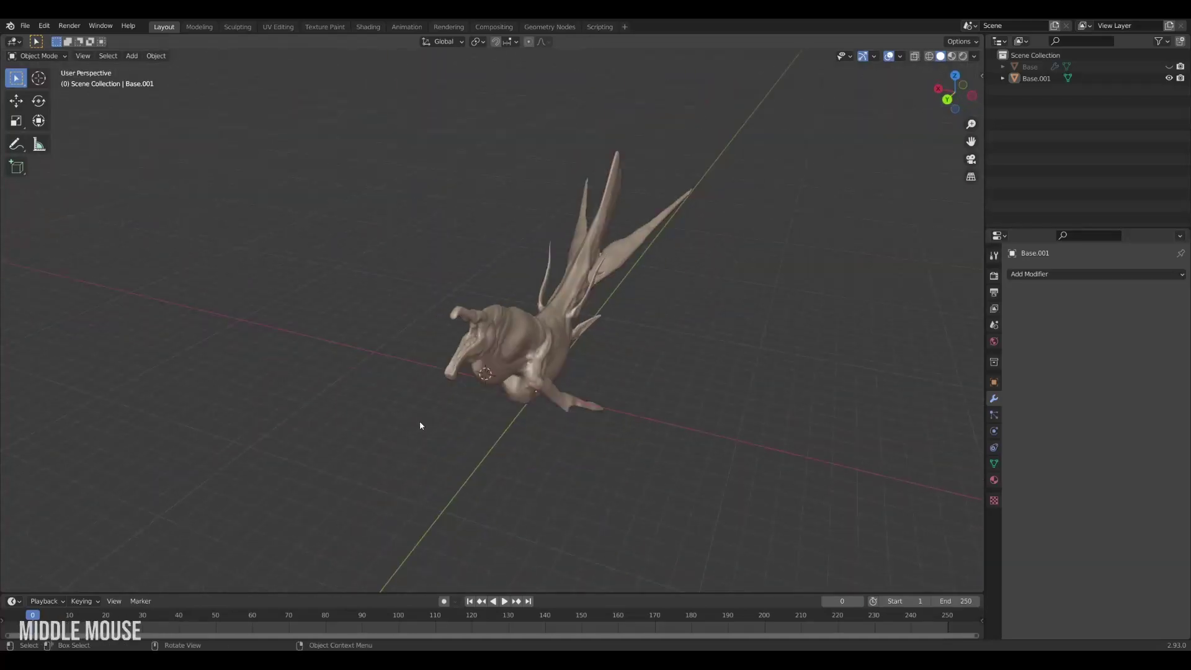
scroll(439, 359, "up", 3)
middle_click_drag(439, 359, 477, 347, "alt")
middle_click_drag(477, 346, 548, 335)
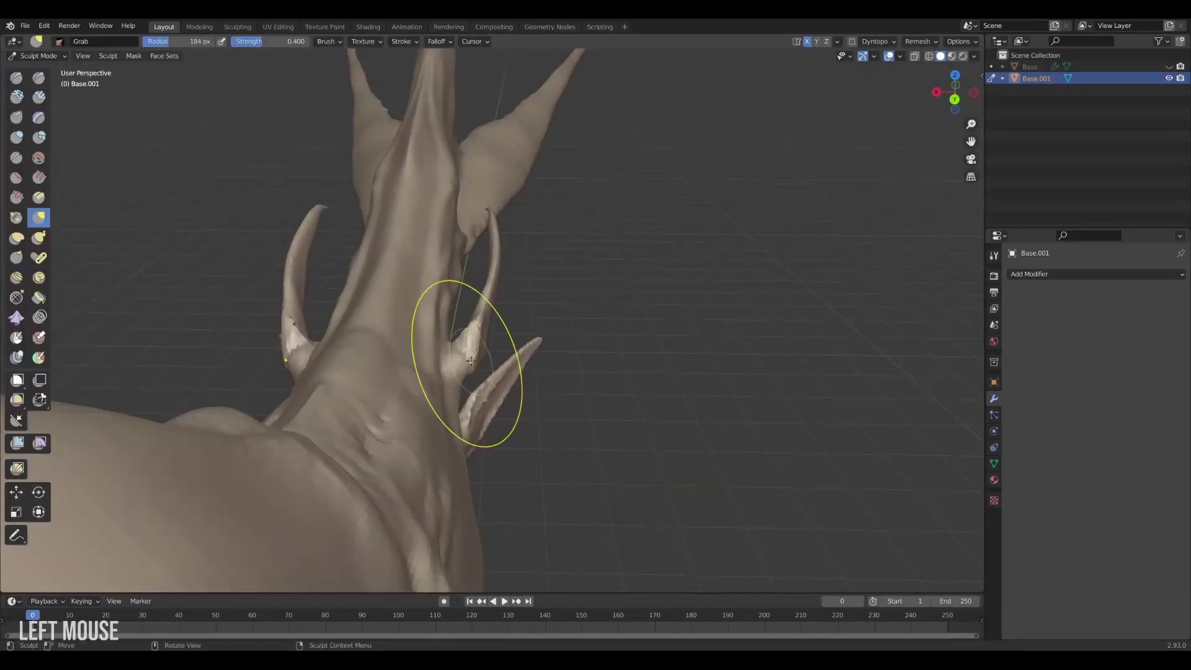
mouse_move(470, 361)
middle_mouse_down("alt")
mouse_move(639, 346)
mouse_move(401, 225)
mouse_move(513, 253)
mouse_move(515, 211)
mouse_move(546, 242)
mouse_move(559, 235)
mouse_move(363, 272)
mouse_move(372, 347)
middle_mouse_up("alt")
Build up the torso with Clay Strips and carve a small dent into it
key("f")
key("c")
scroll(372, 348, "up", 2)
left_click_drag(386, 369, 383, 398, "ctrl")
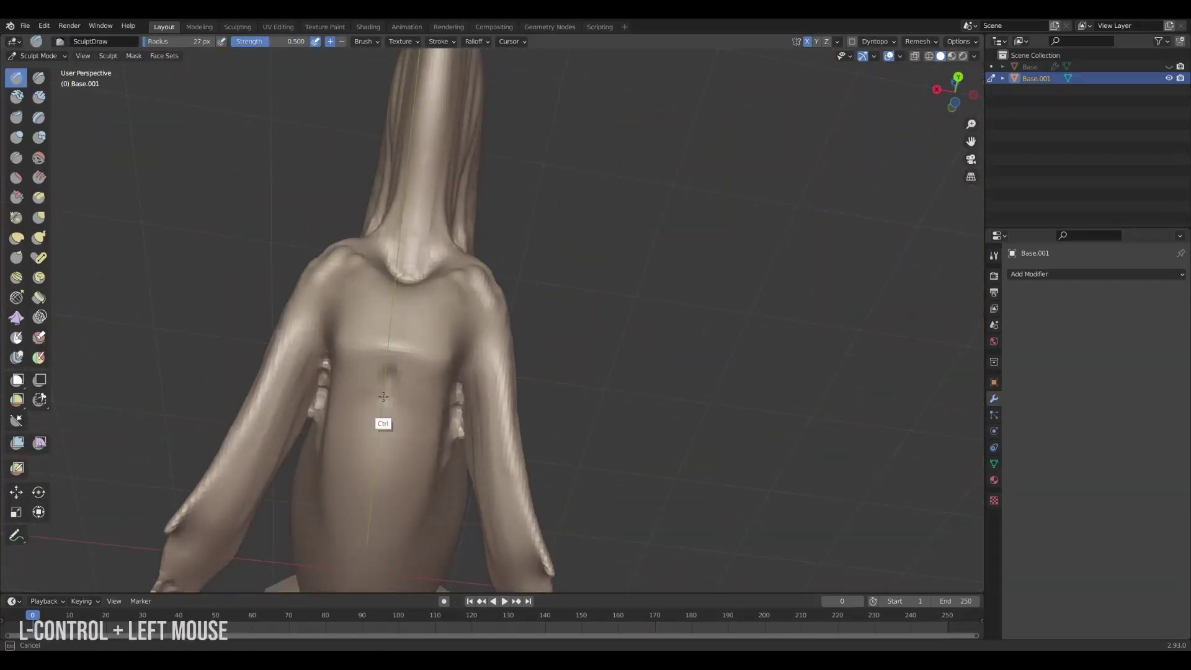
scroll(357, 308, "down", 3)
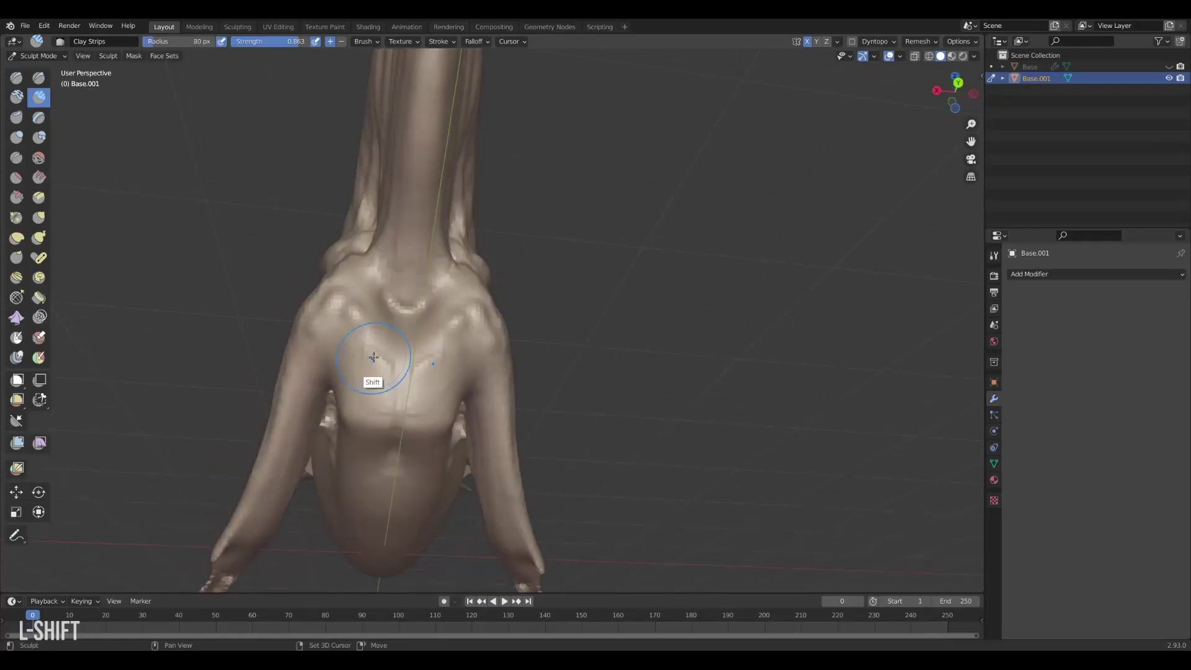
Turn on proportional editing and rotate the row of teeth along X
key("Escape")
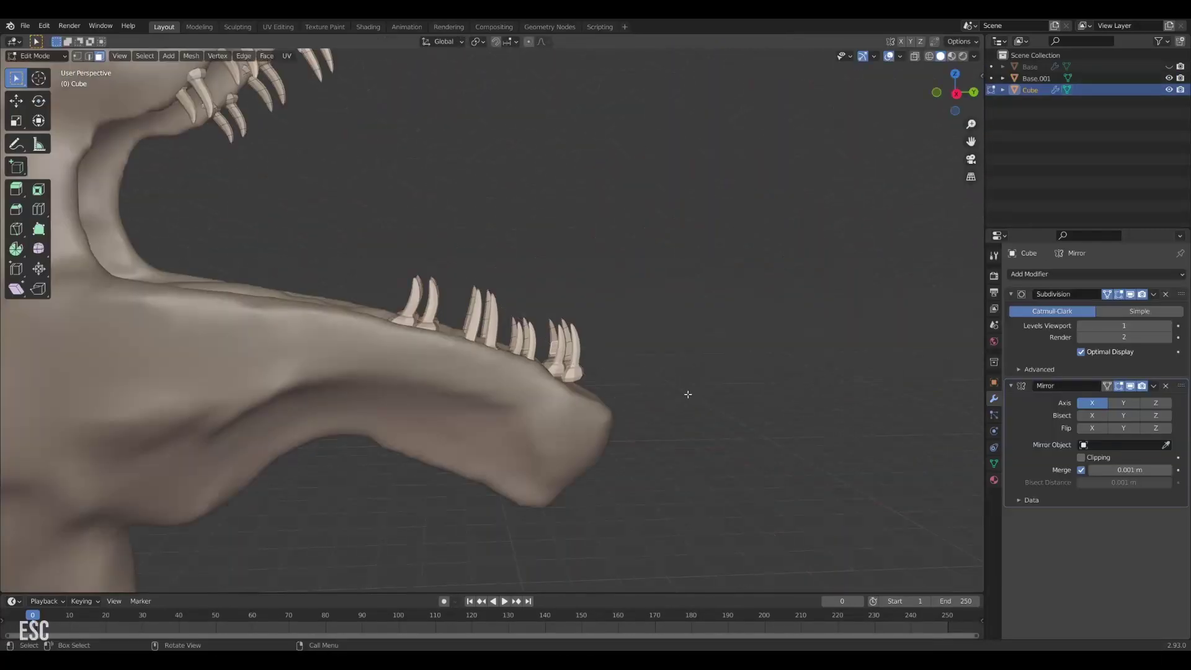
key("o")
key("s")
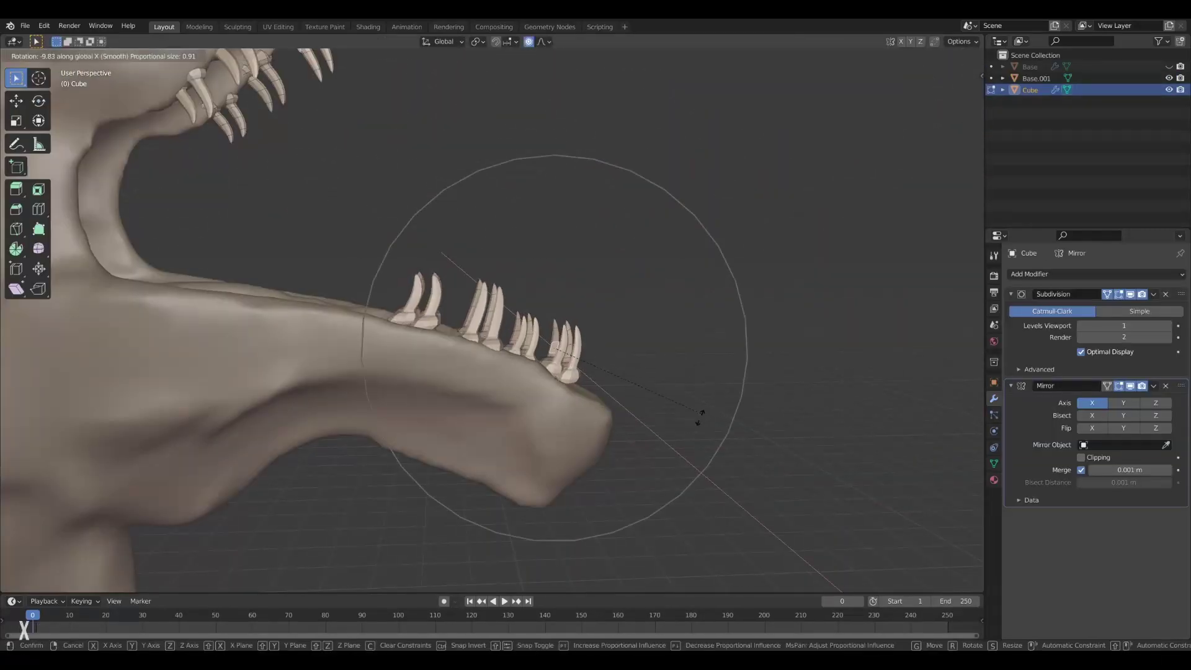
key("z")
left_click(502, 334)
Move the teeth along X with smooth falloff to reposition them along the jaw
key("g")
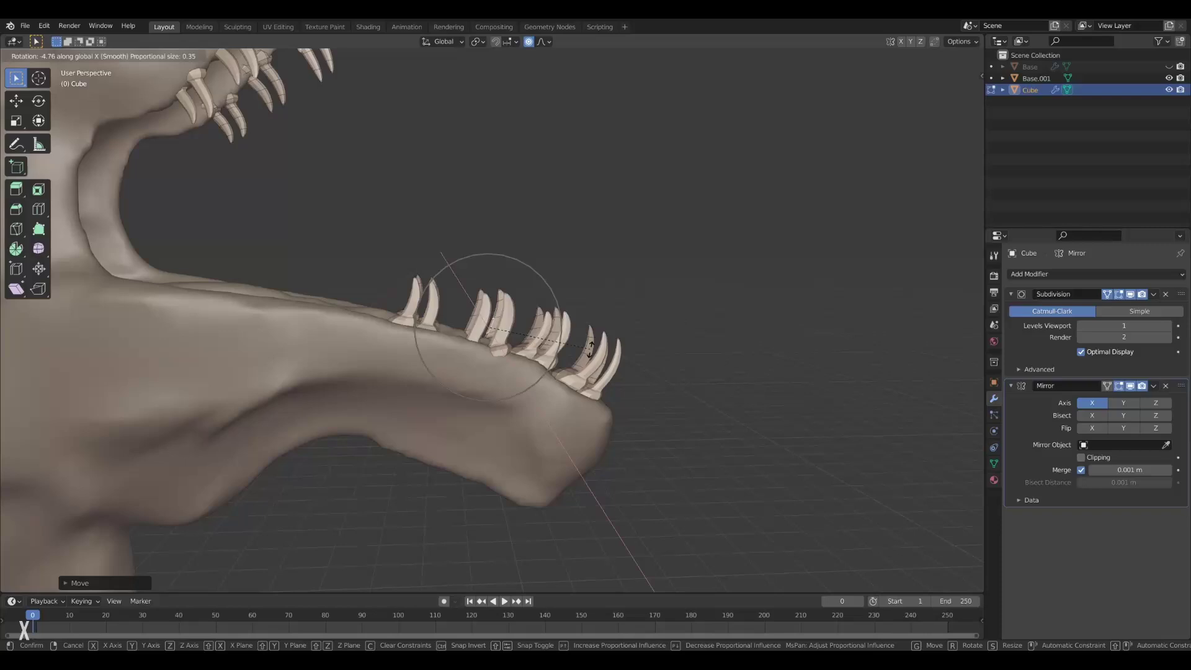
middle_click_drag(502, 334, 565, 357)
key("x")
scroll(576, 363, "down", 2)
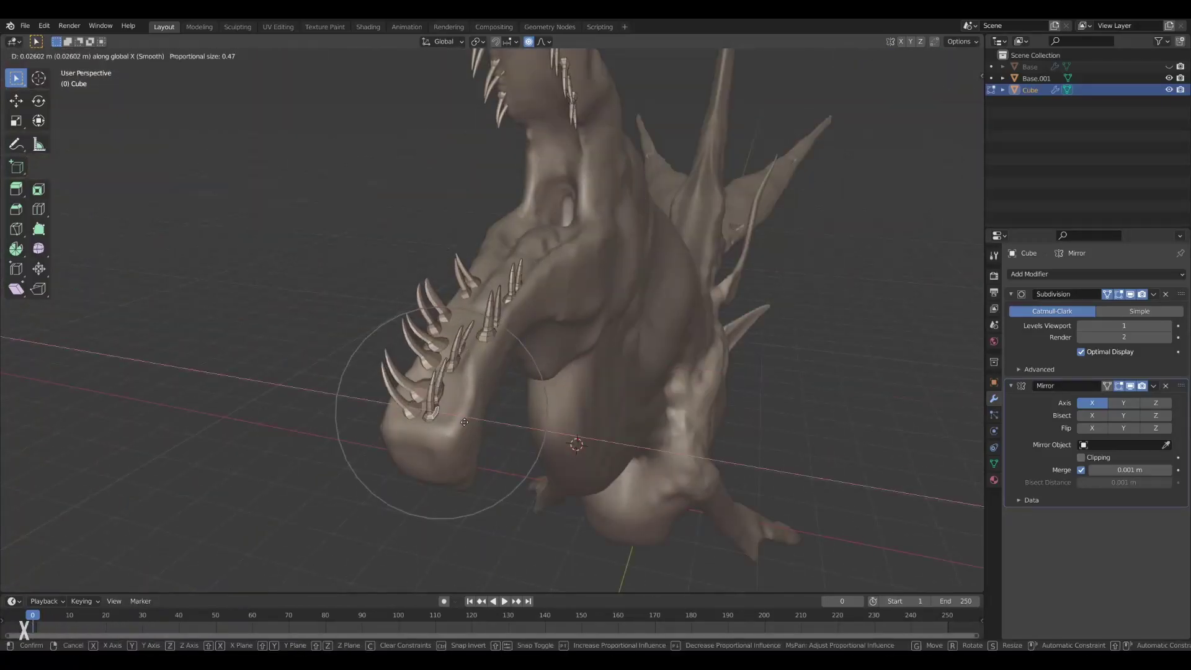
left_click(482, 323)
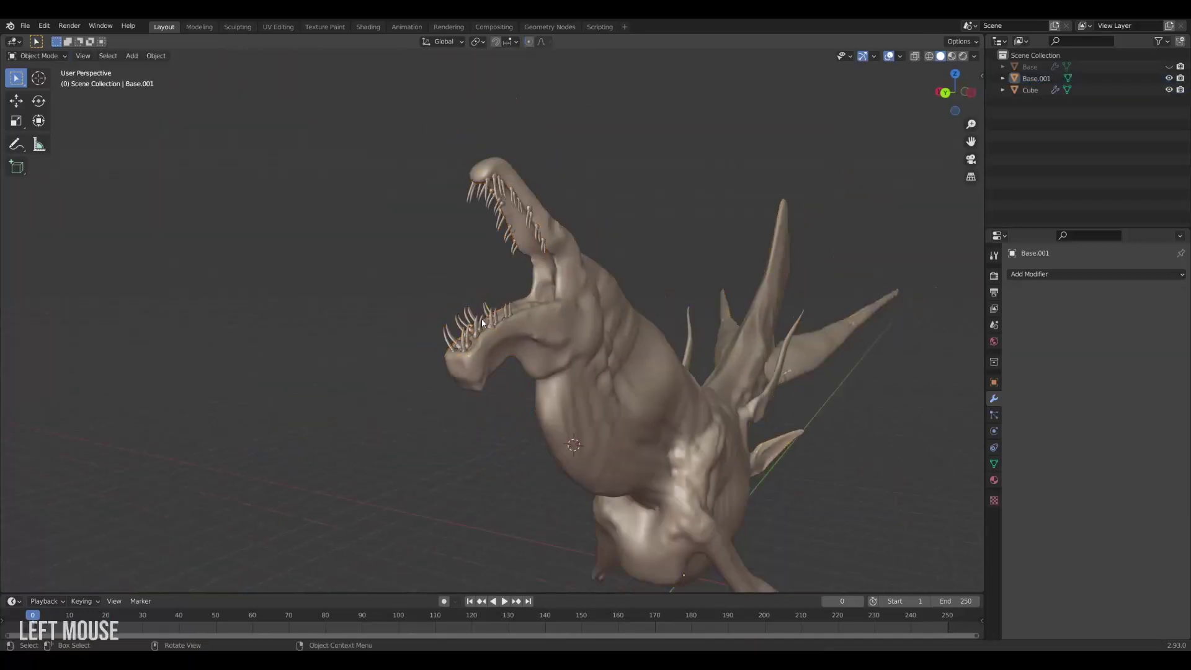
mouse_move(483, 323)
middle_mouse_down()
mouse_move(720, 306)
mouse_move(683, 311)
middle_mouse_up()
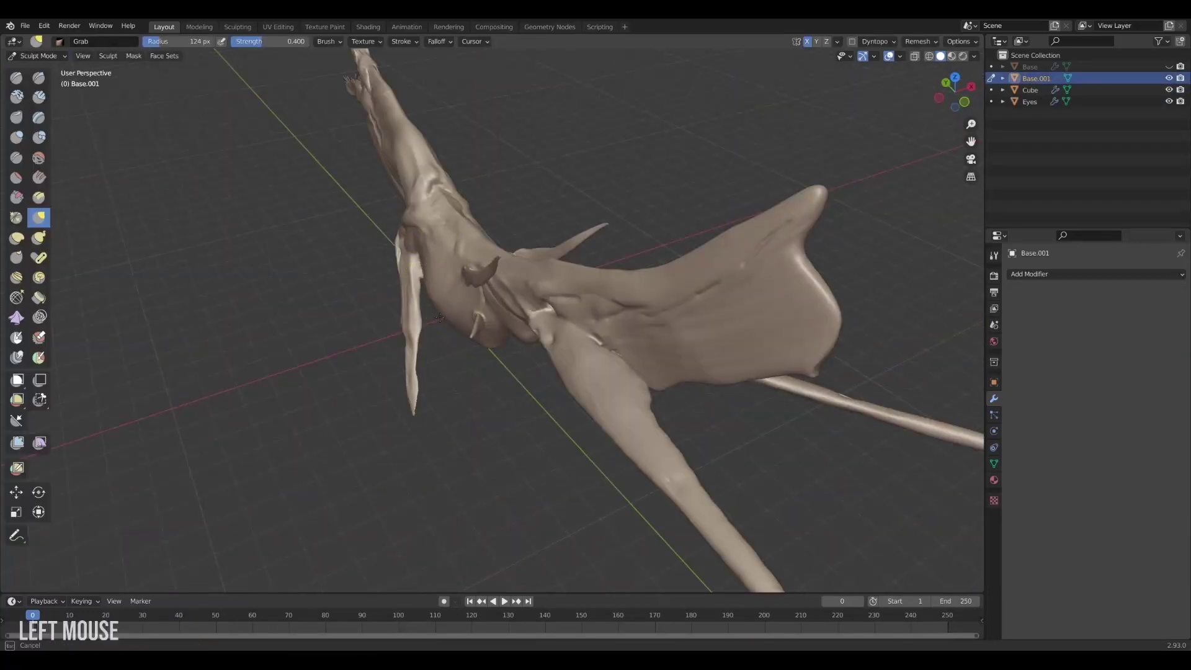
mouse_move(439, 318)
middle_mouse_down()
mouse_move(438, 290)
mouse_move(546, 234)
mouse_move(443, 301)
mouse_move(426, 268)
mouse_move(416, 285)
mouse_move(426, 345)
mouse_move(614, 290)
mouse_move(546, 386)
middle_mouse_up()
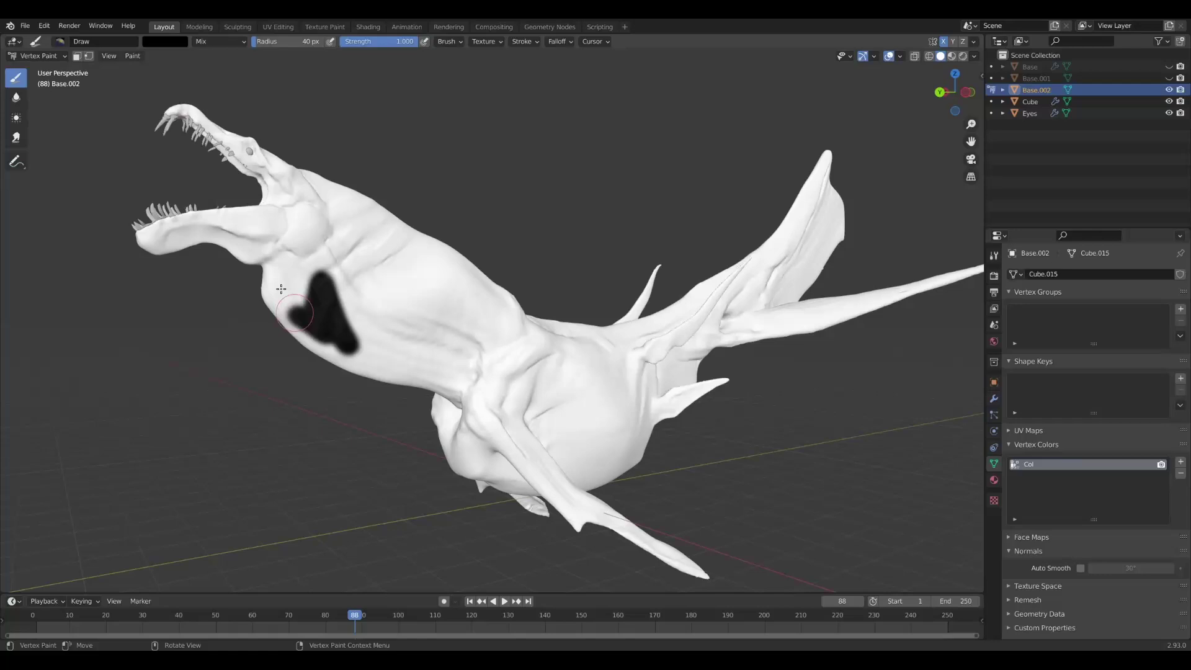
Paint black curls onto Base.002's neck and return it to Object Mode
left_click_drag(282, 290, 293, 281)
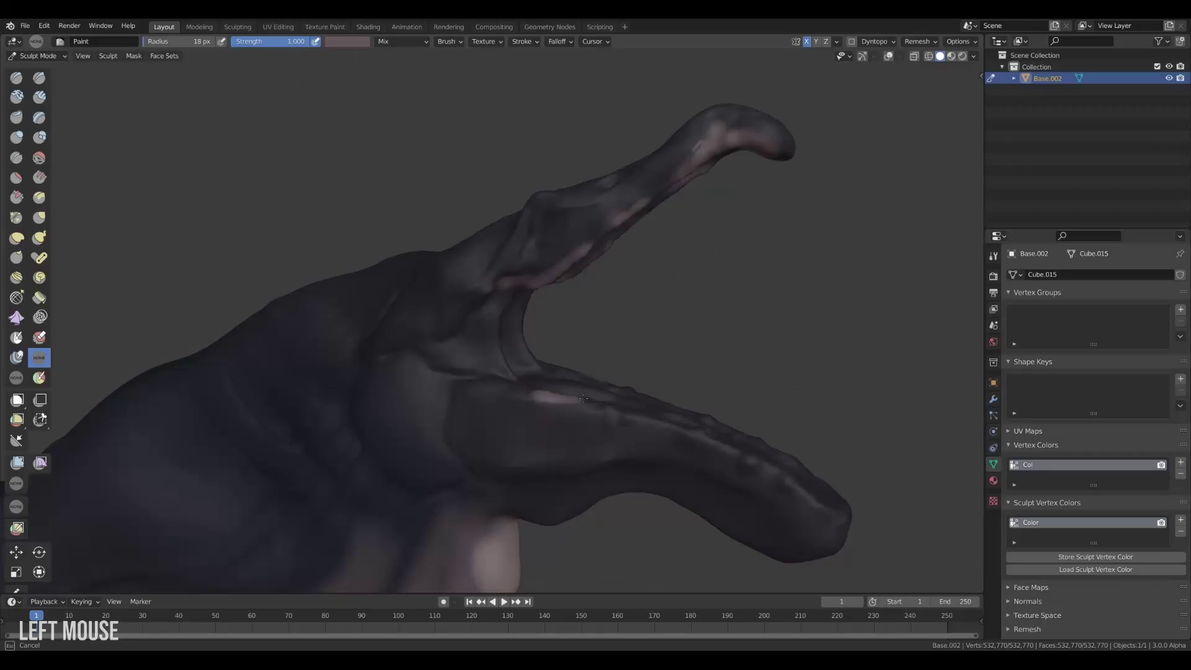
scroll(470, 399, "down", 2)
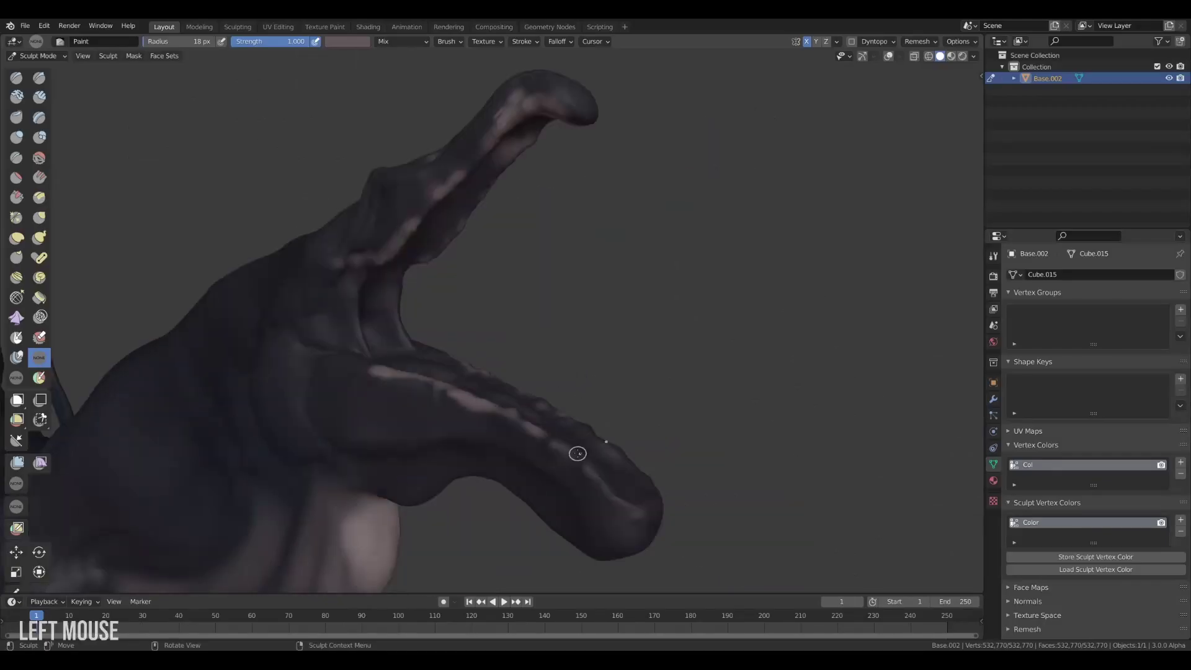
middle_click_drag(602, 524, 575, 468)
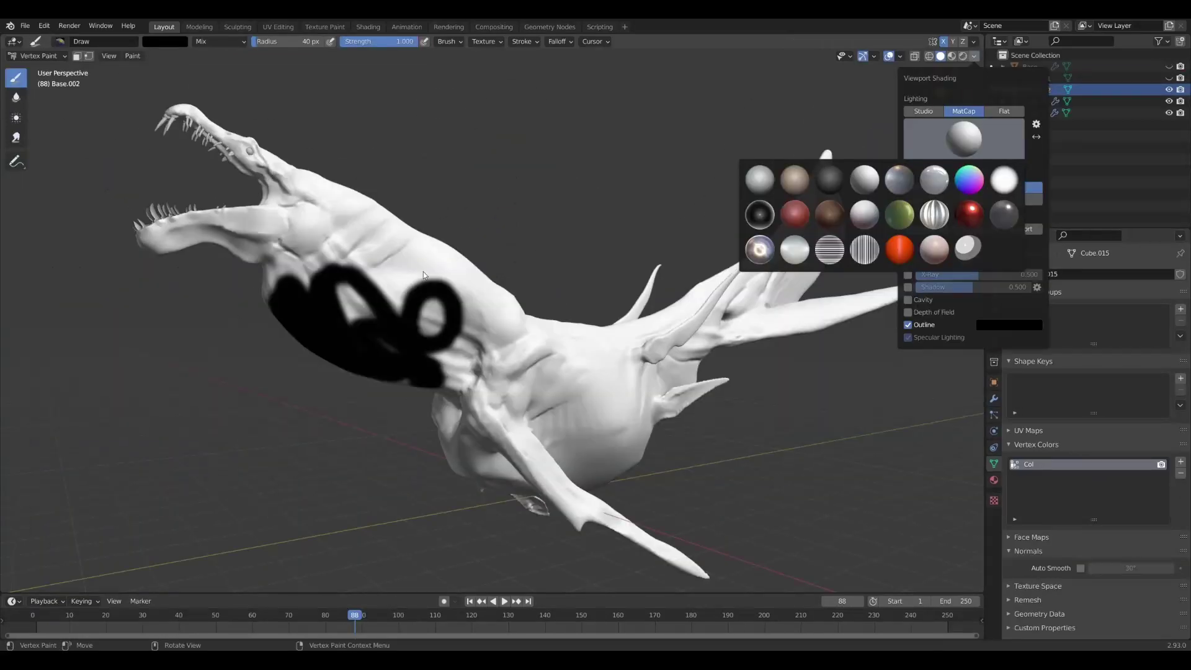
left_click(424, 274)
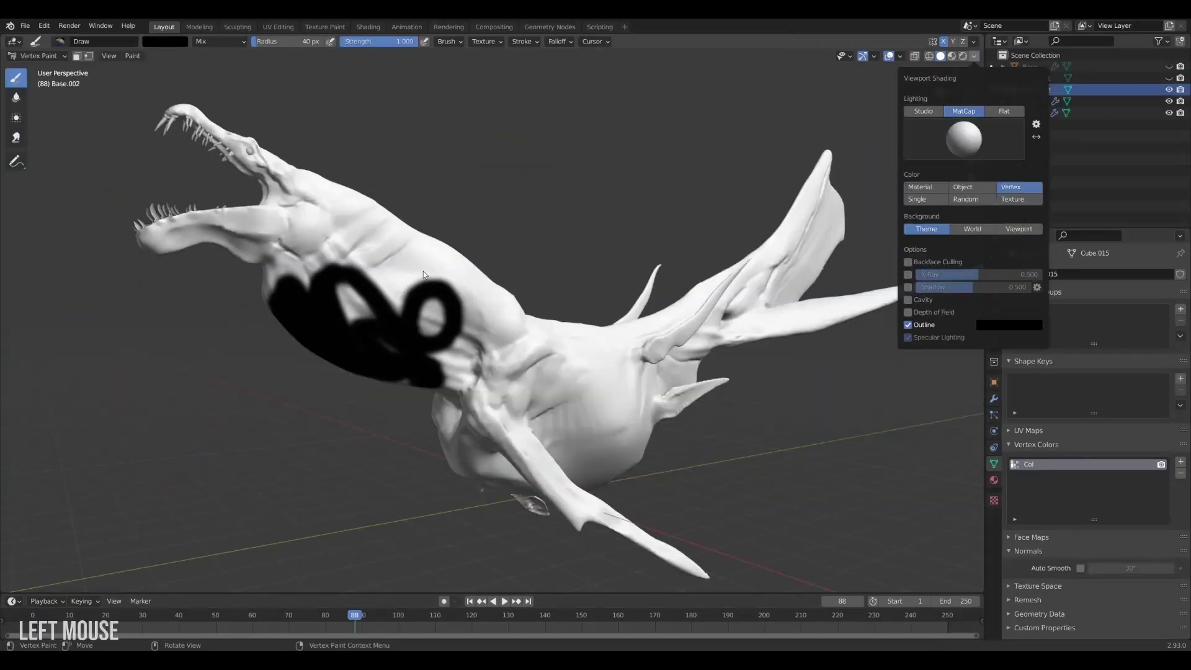
left_click(467, 265)
left_click(273, 271)
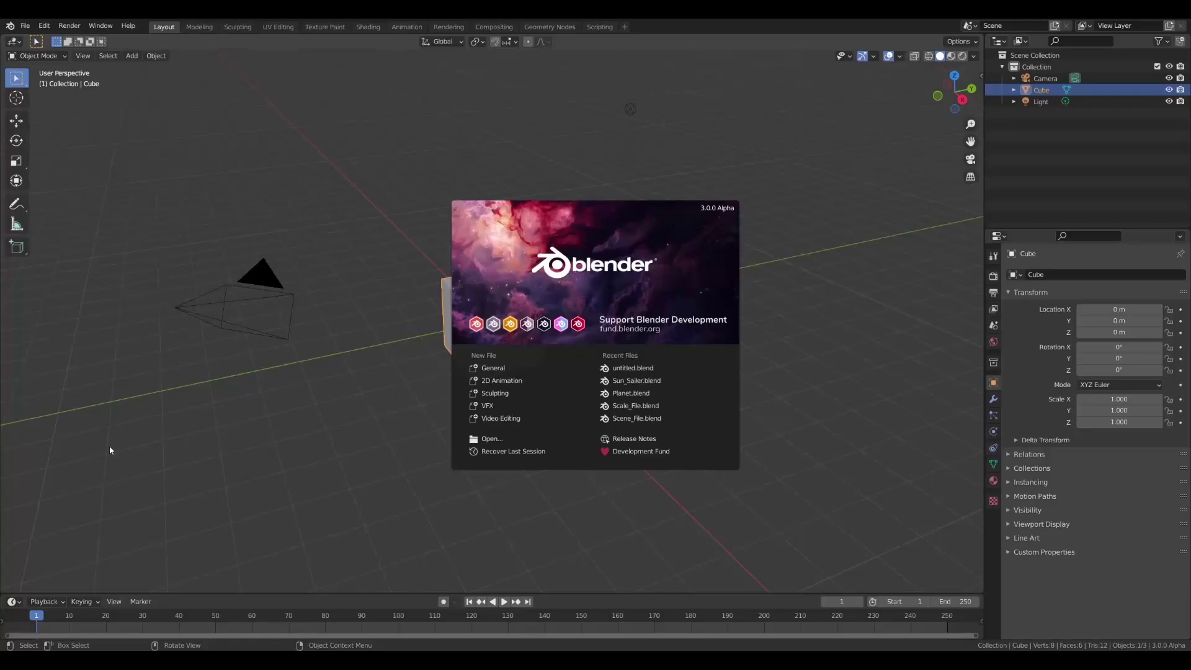
Delete the default objects in the new file and paste in the copied creature
left_click(442, 345)
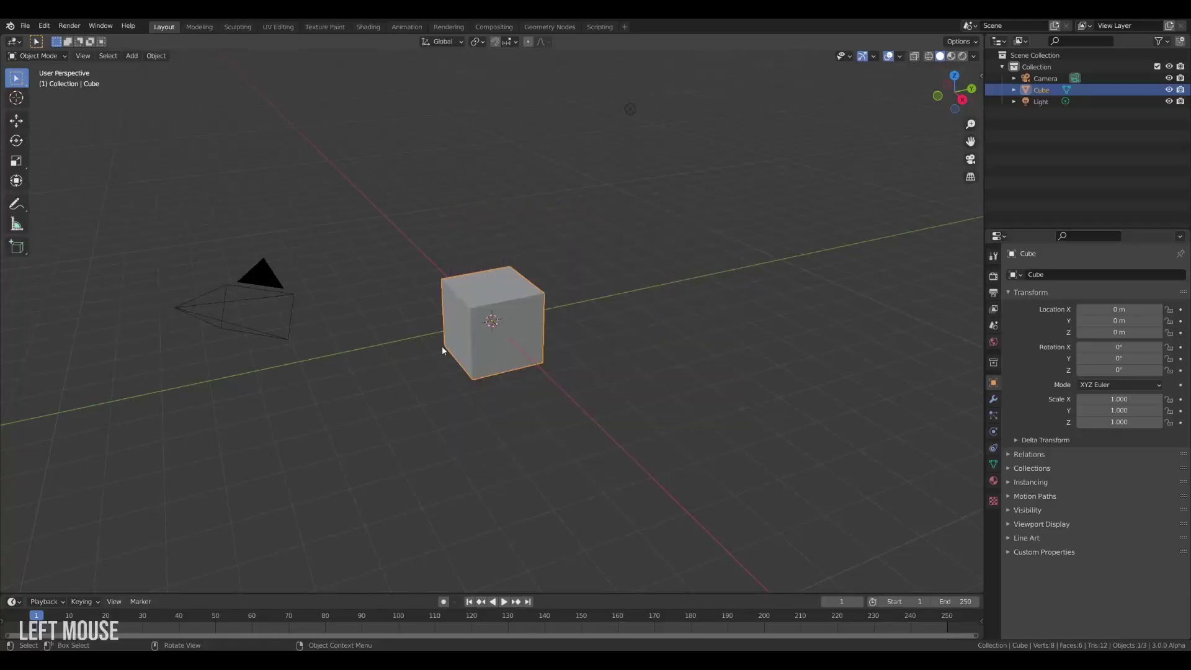
key("a")
key("Delete")
key("ctrl+v")
scroll(435, 297, "down", 3)
mouse_move(435, 297)
middle_mouse_down()
mouse_move(628, 314)
mouse_move(646, 298)
middle_mouse_up()
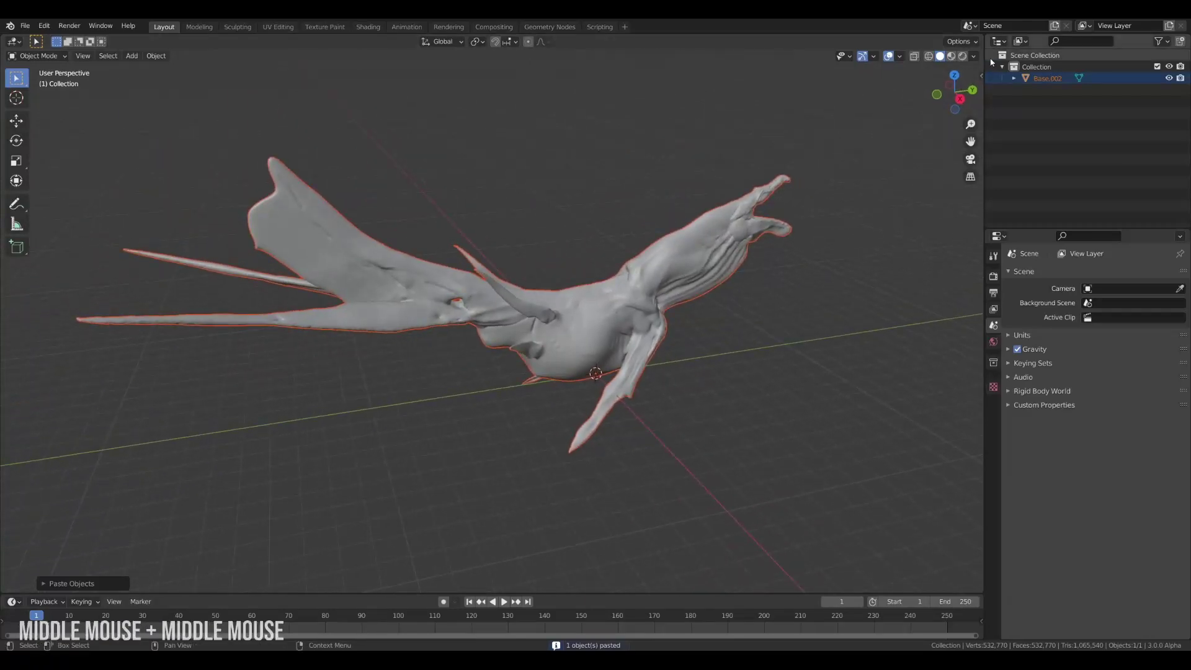
Show the creature with studio lighting and Vertex colour shading, then open Preferences
left_click(973, 56)
left_click(941, 124)
left_click(868, 155)
mouse_move(714, 310)
middle_mouse_down()
mouse_move(467, 314)
mouse_move(675, 300)
middle_mouse_up()
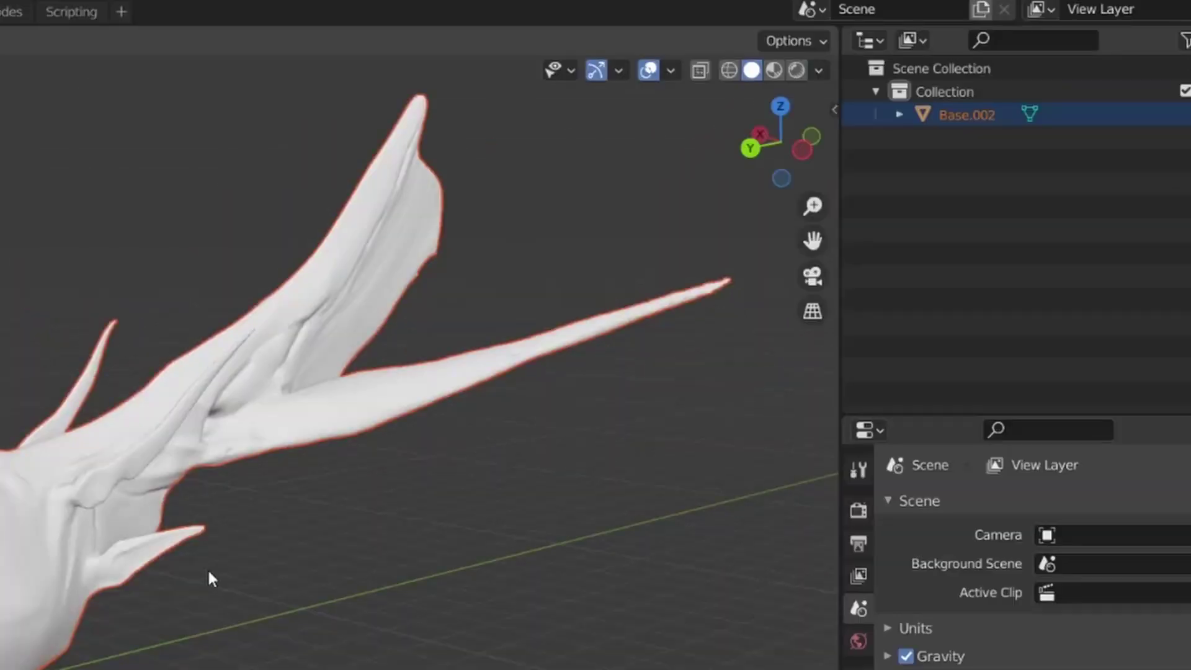
left_click(973, 55)
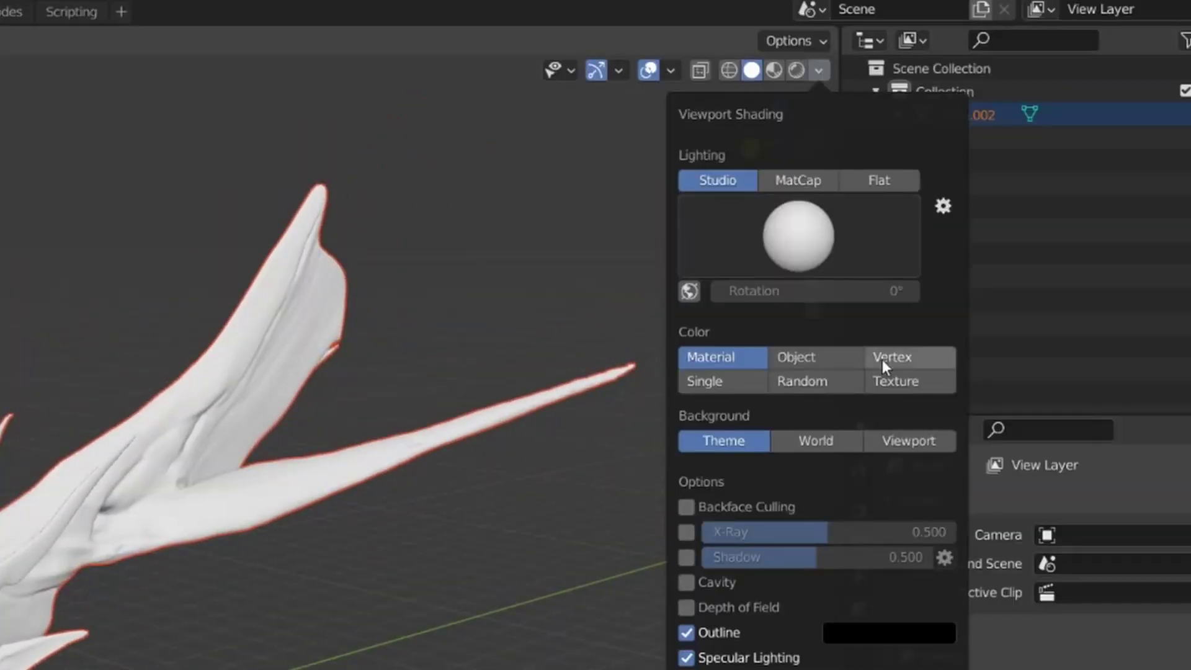
left_click(882, 360)
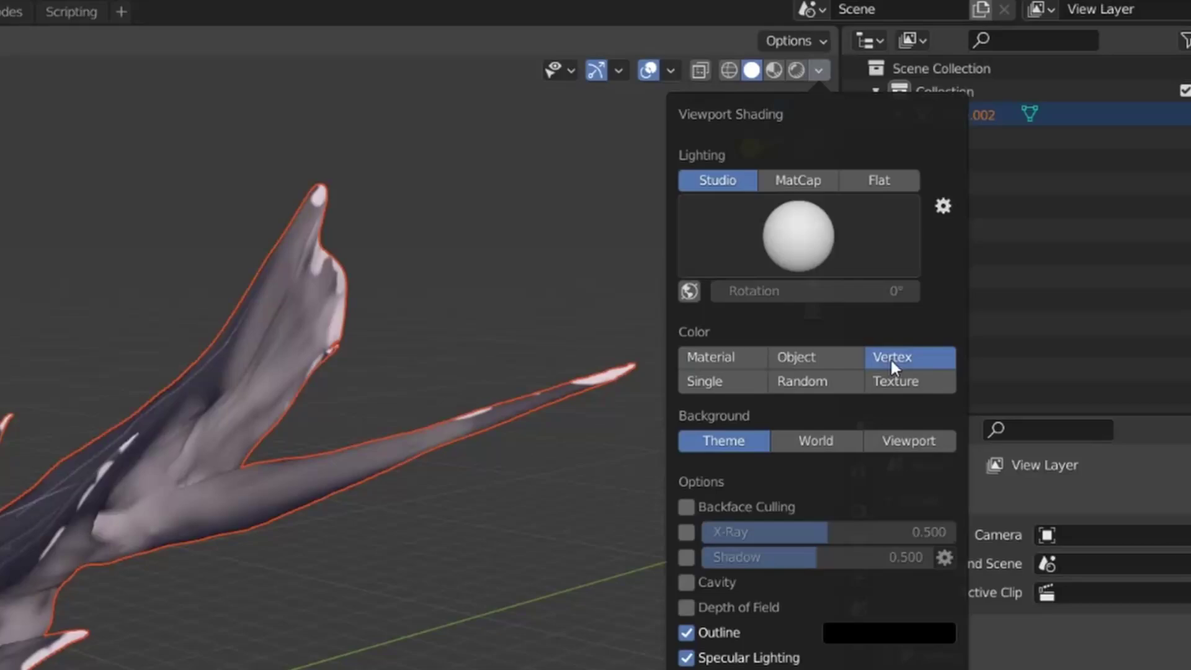
left_click(44, 26)
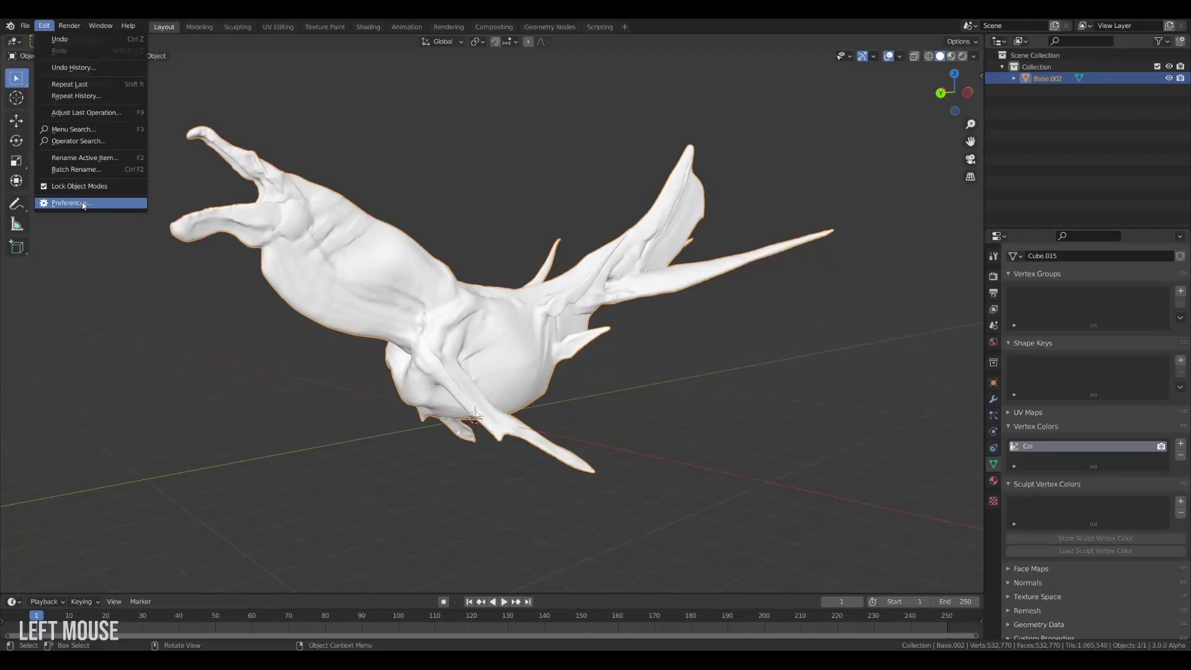
left_click(70, 203)
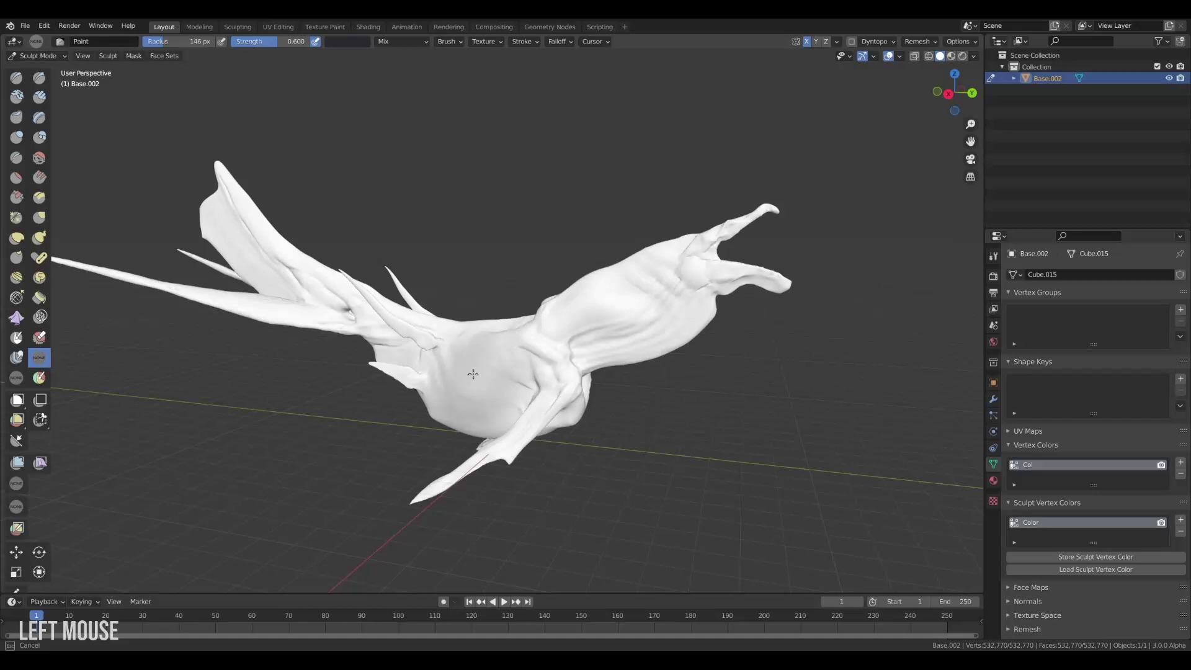
Paint the creature's body dark purple-black with the Sculpt Mode Paint brush
mouse_move(434, 372)
left_mouse_down()
mouse_move(527, 348)
mouse_move(651, 279)
mouse_move(545, 343)
mouse_move(282, 305)
left_mouse_up()
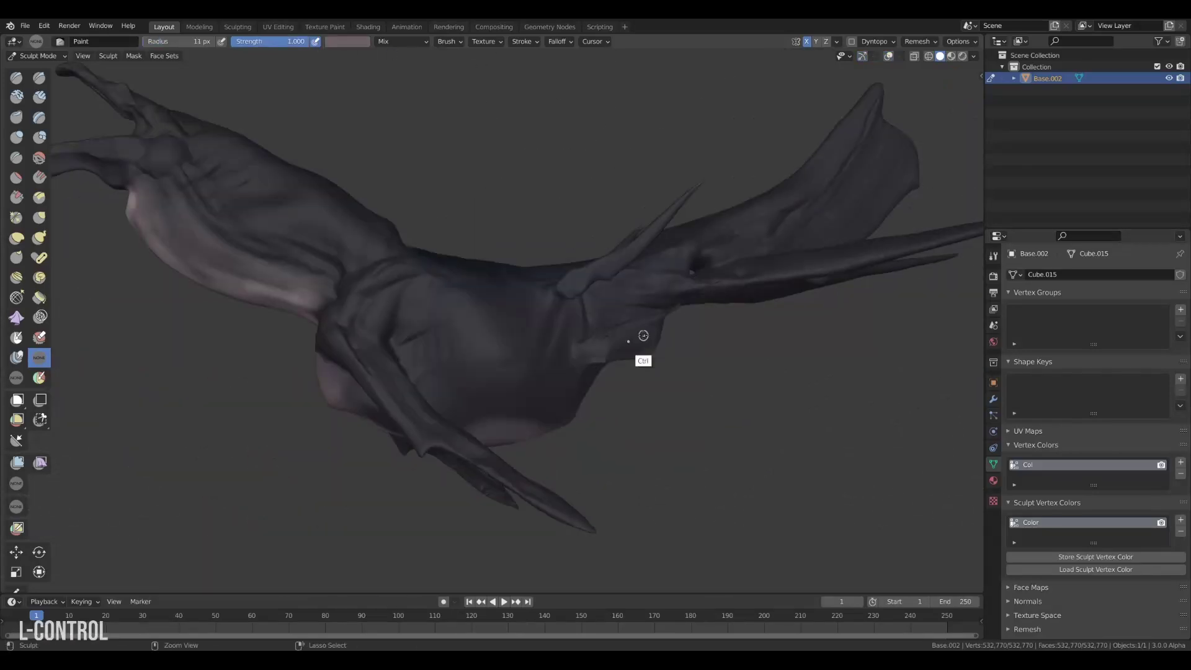
key("f")
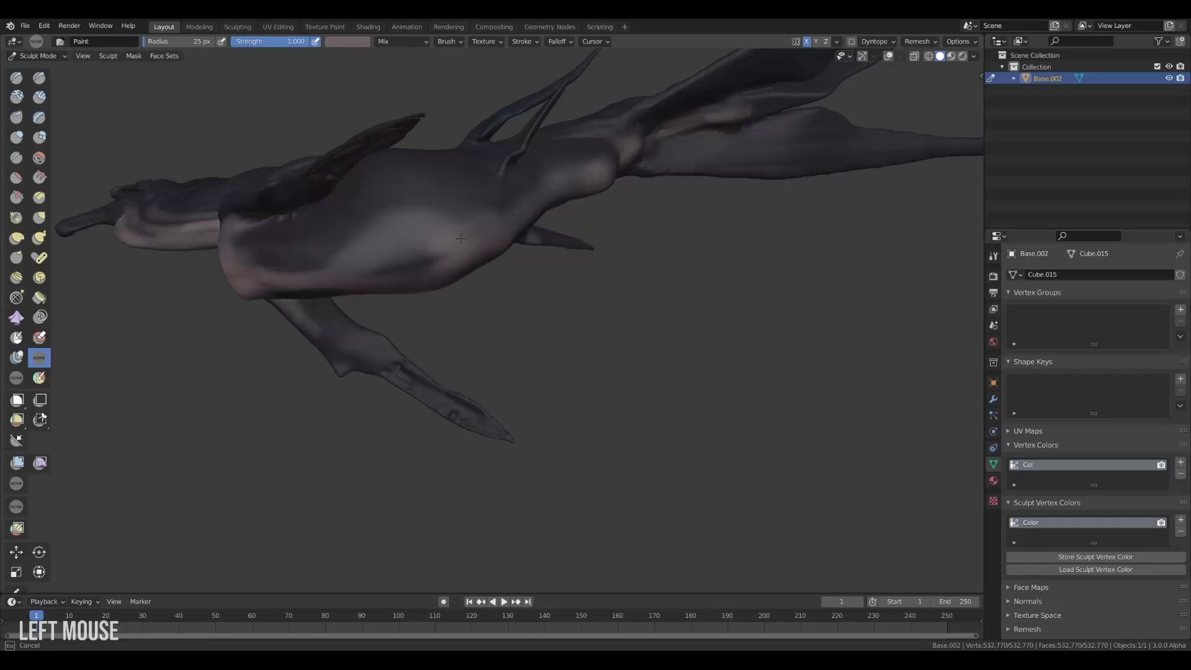
middle_click_drag(460, 239, 651, 428)
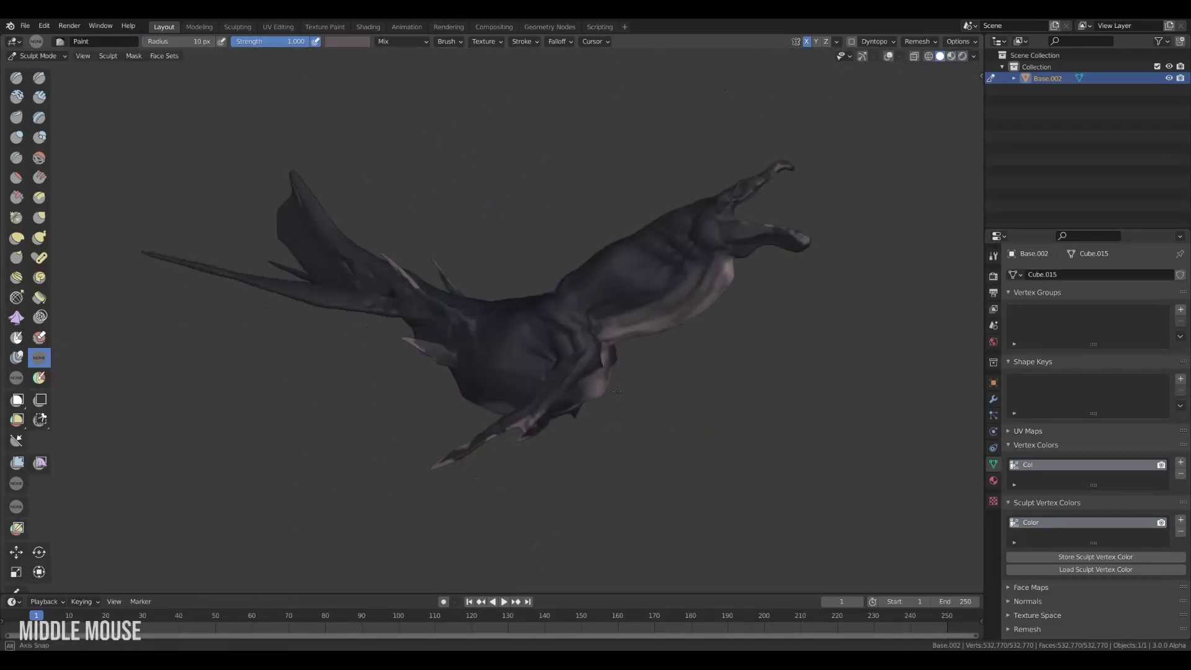
middle_click_drag(527, 354, 535, 362)
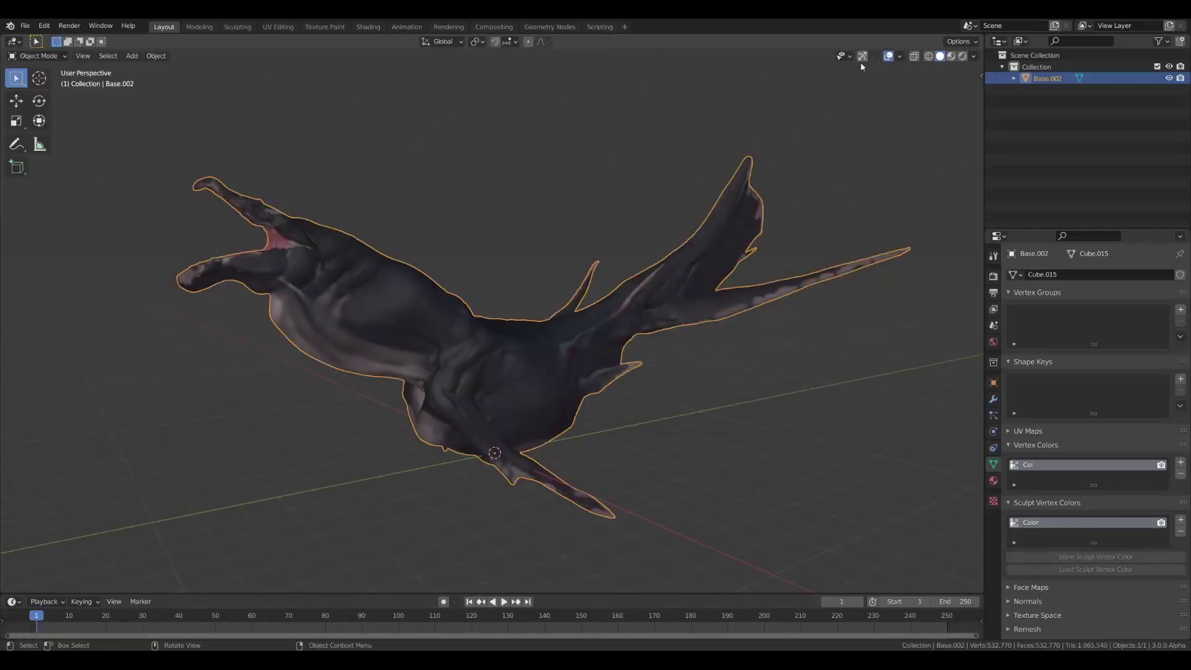
Store the sculpt vertex colours in the regular colour layer and return to Object Mode
left_click(829, 454)
key("ctrl")
left_click(595, 454)
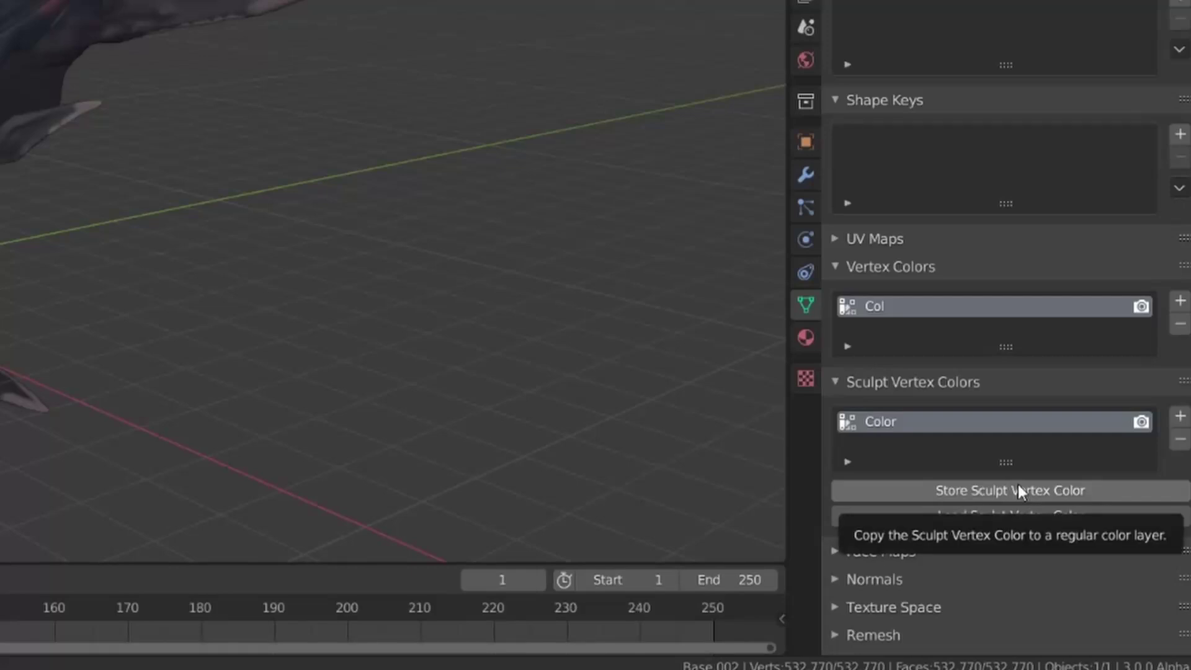
left_click(1018, 485)
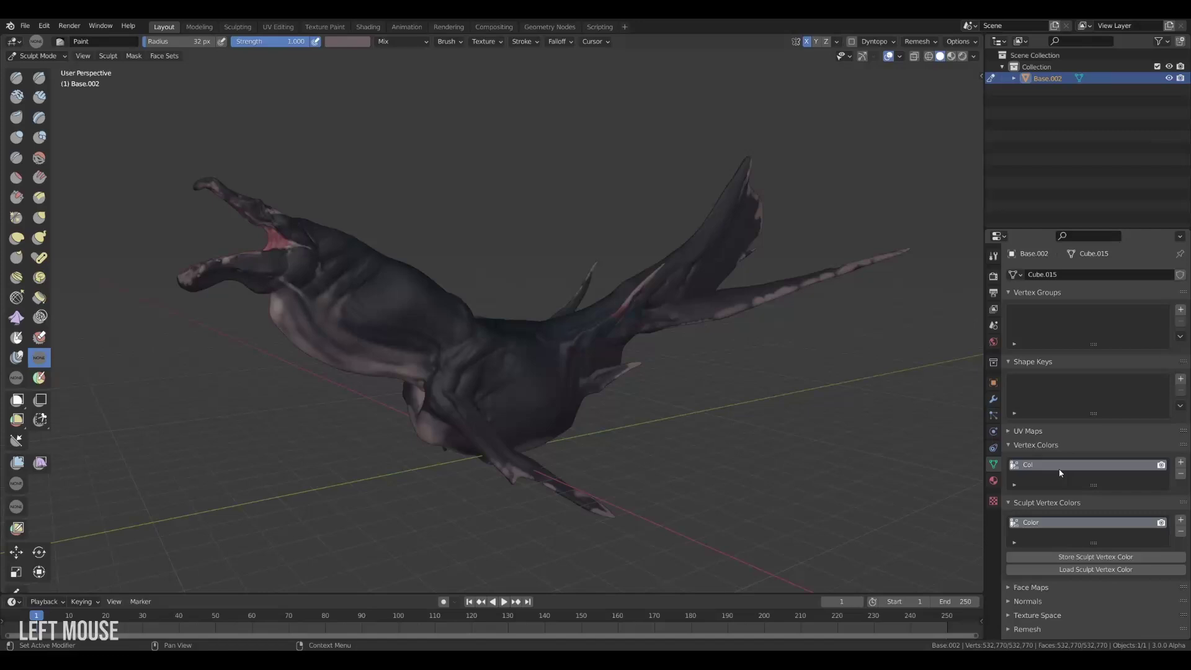
left_click(473, 368)
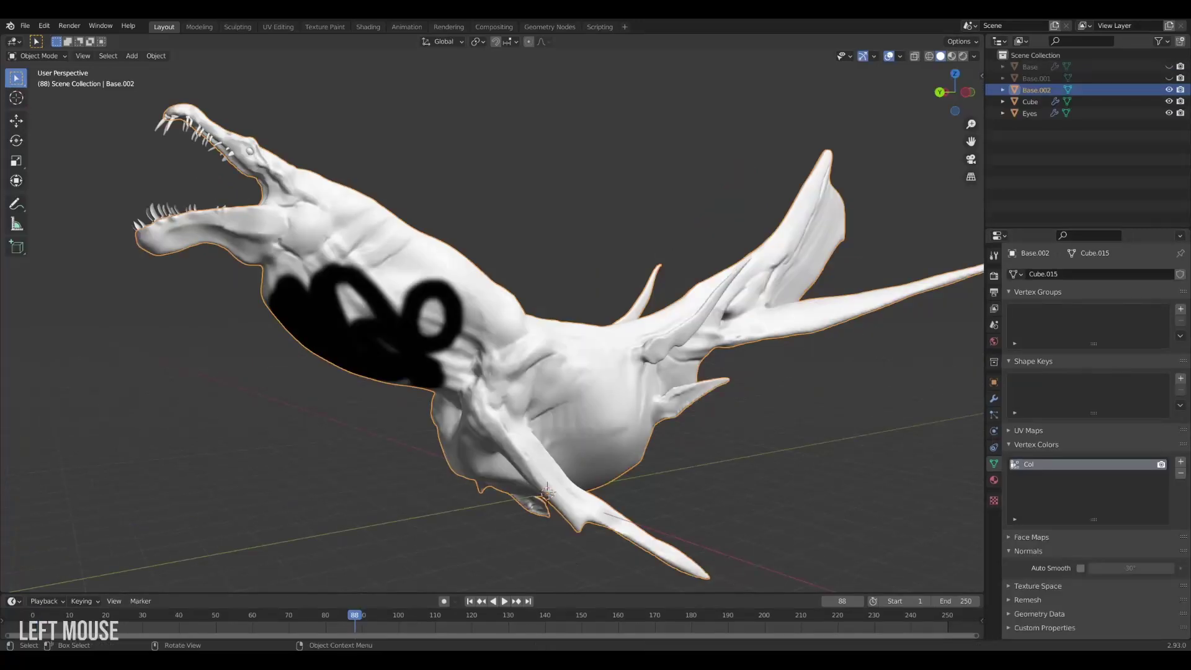
Split off a Shader Editor and add a Vertex Color node to Skin_MAT
scroll(619, 432, "down", 2)
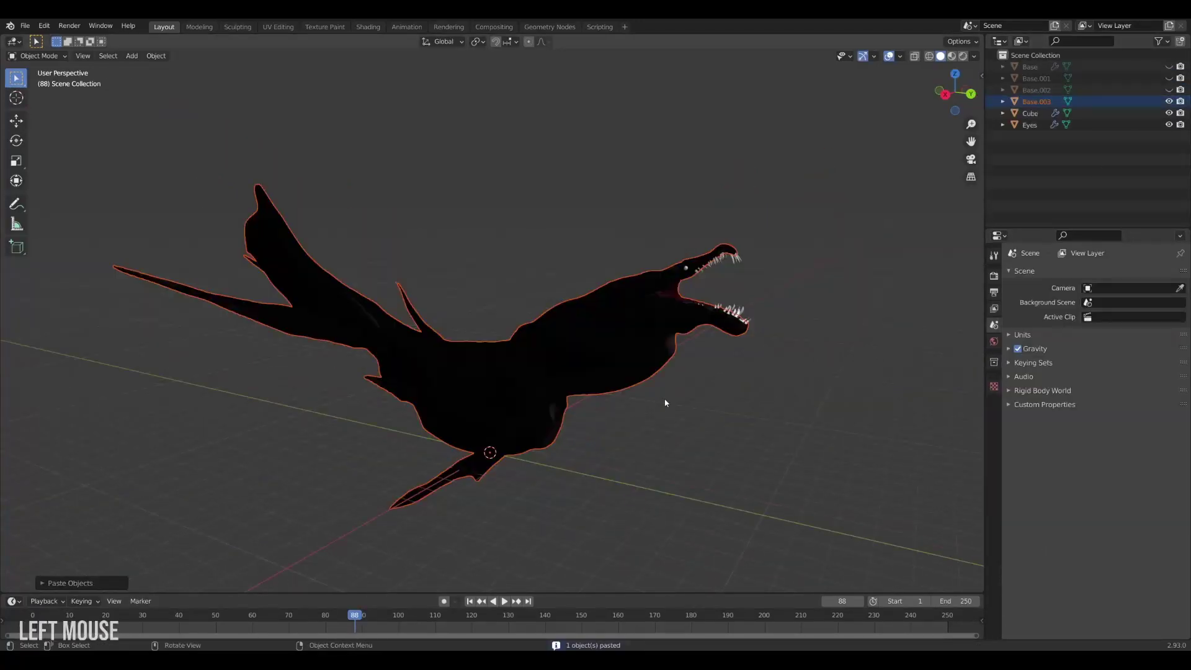
middle_click_drag(627, 397, 518, 363)
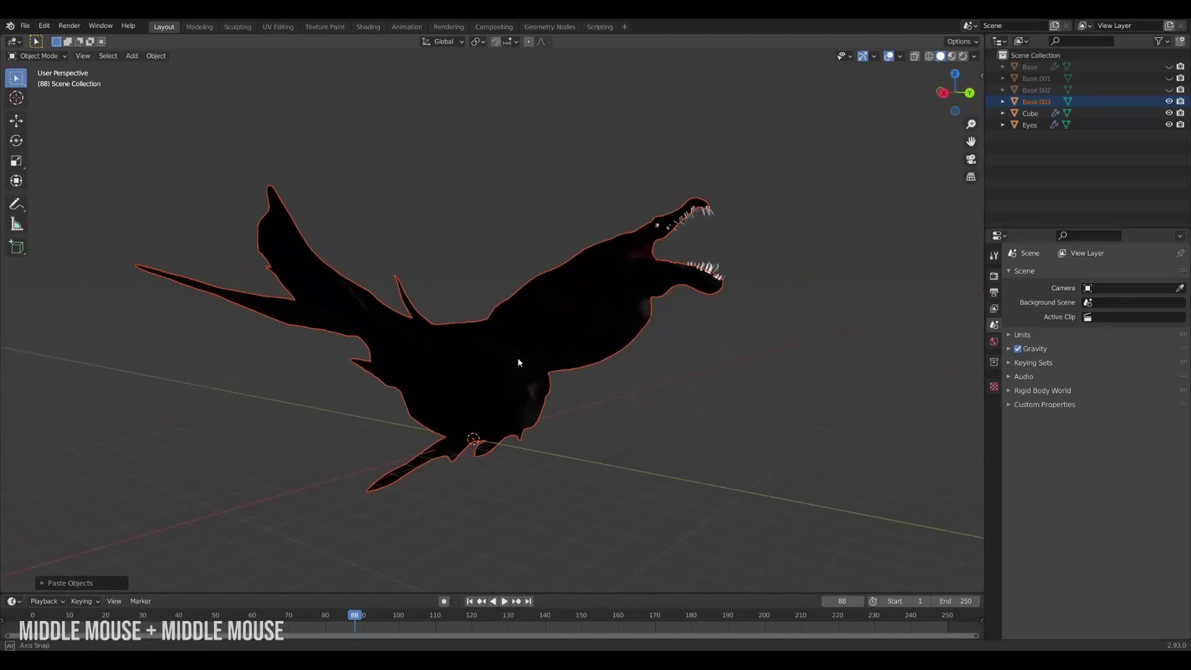
left_click_drag(2, 40, 482, 187)
key("shift+F3")
key("Return")
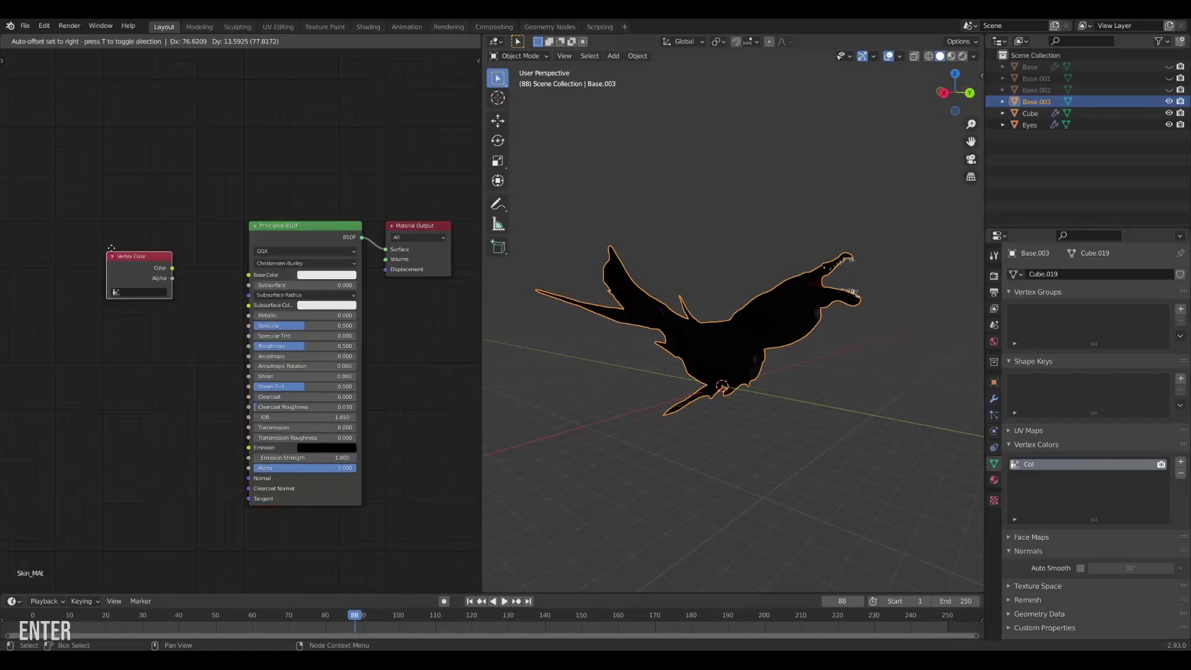
left_click(184, 254)
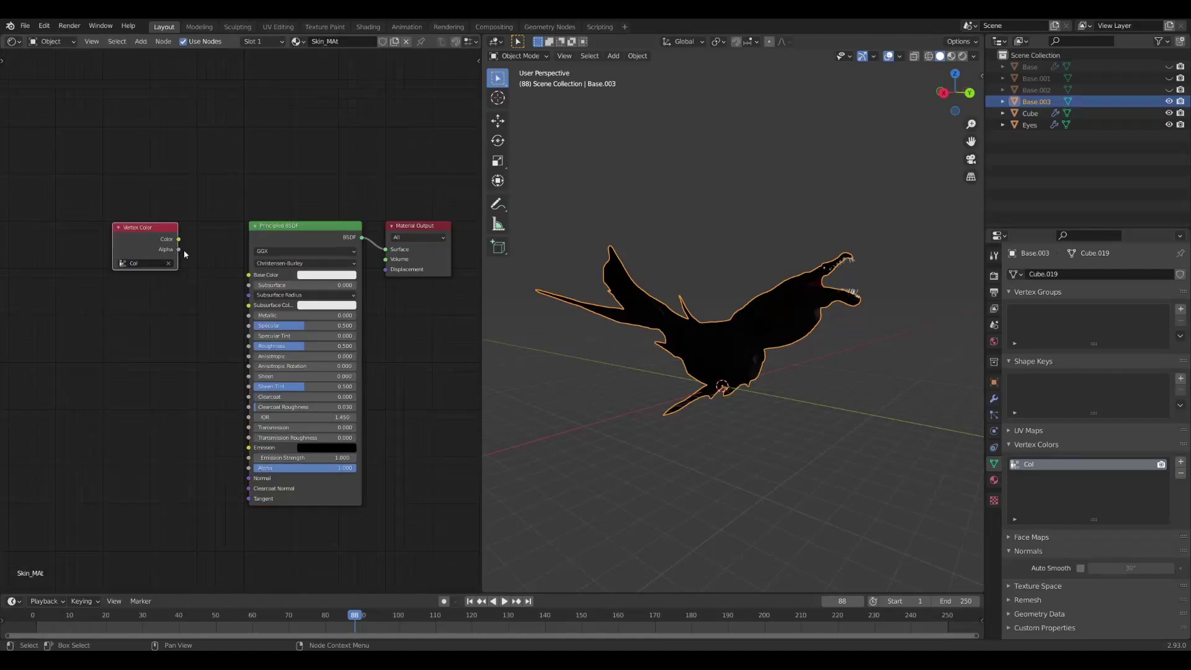
Route the vertex colours into Base Color through a Hue Saturation Value node with raised Value
left_click(965, 57)
key("shift+a")
key("Return")
left_click(180, 235)
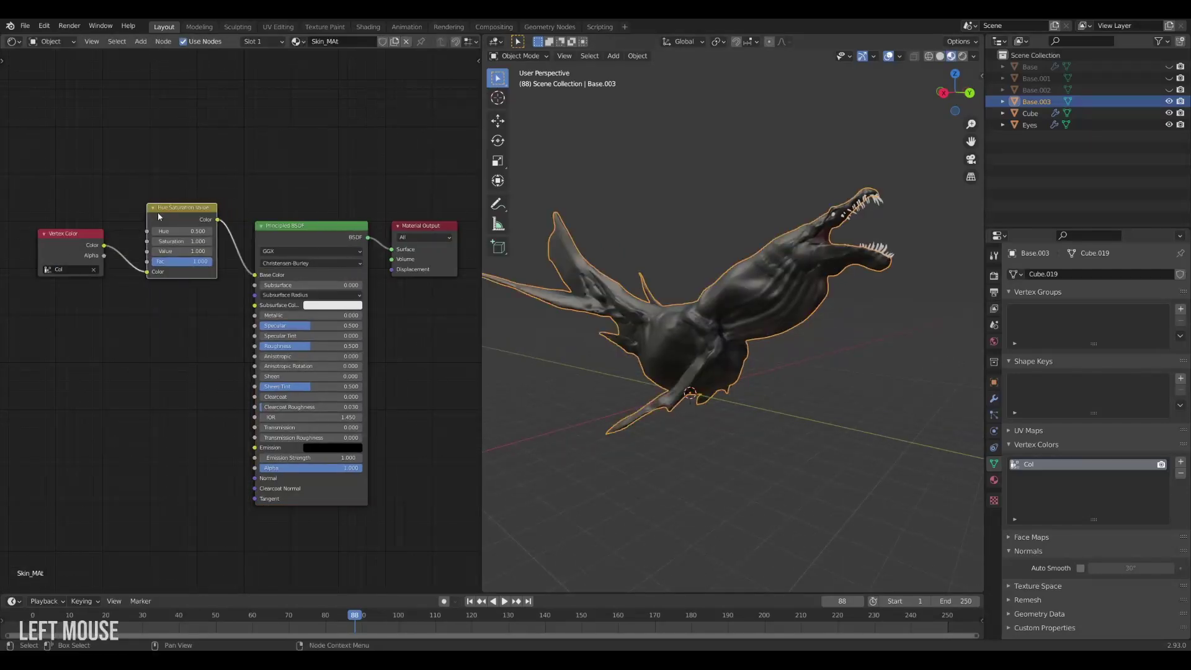
left_click(179, 252)
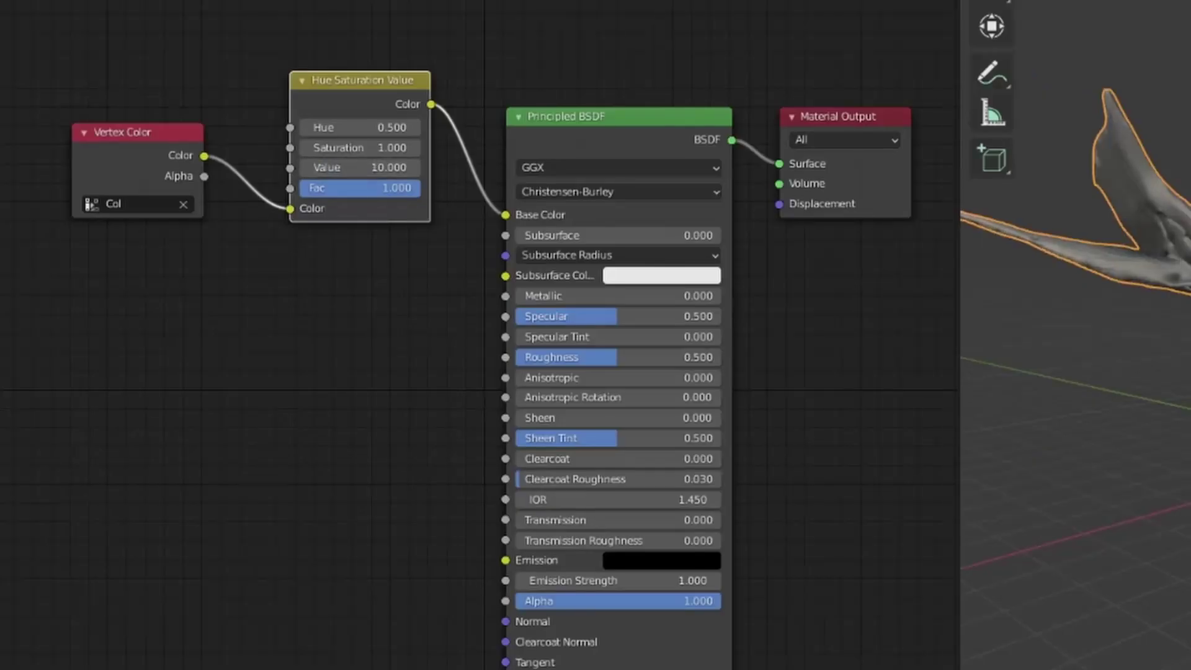
middle_click_drag(776, 372, 835, 370)
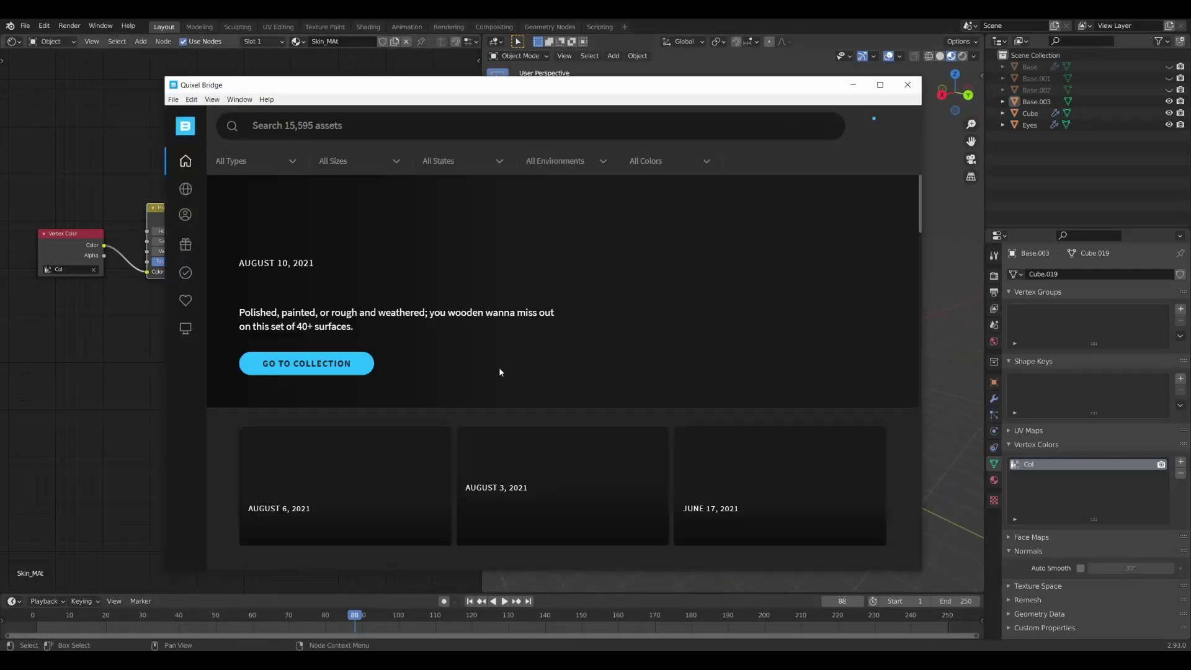
Bring the Leakage imperfection maps in from Bridge's local Megascans and reshape the ColorRamp mask's dark stop
mouse_move(192, 167)
left_click(239, 182)
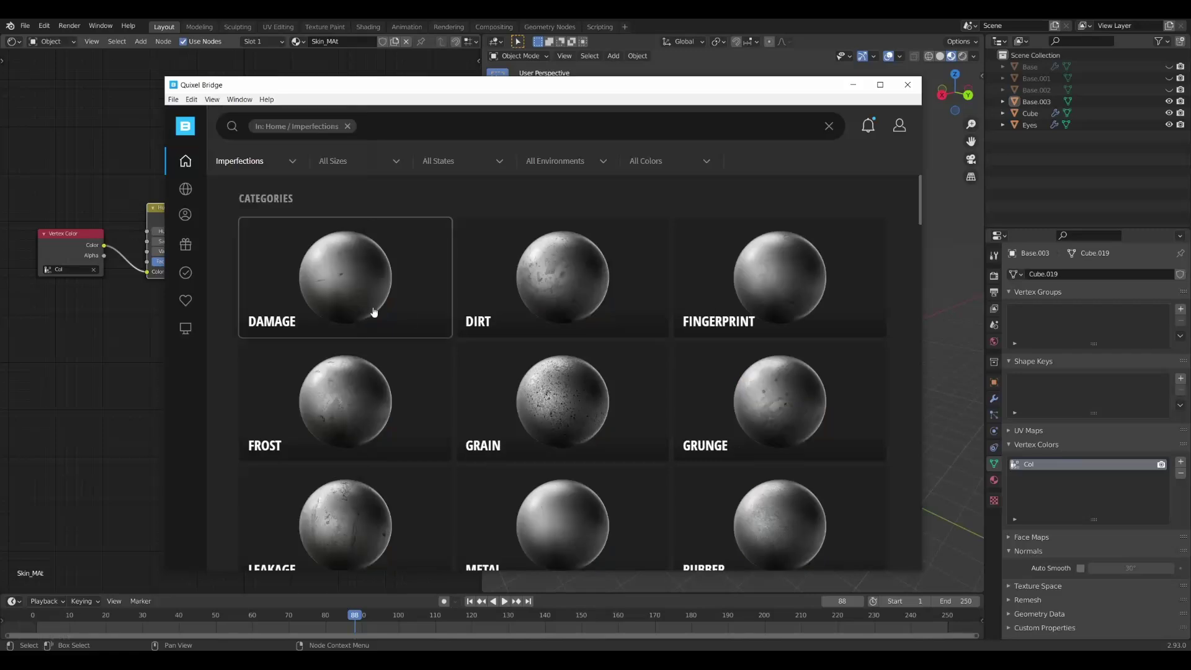
scroll(434, 323, "down", 3)
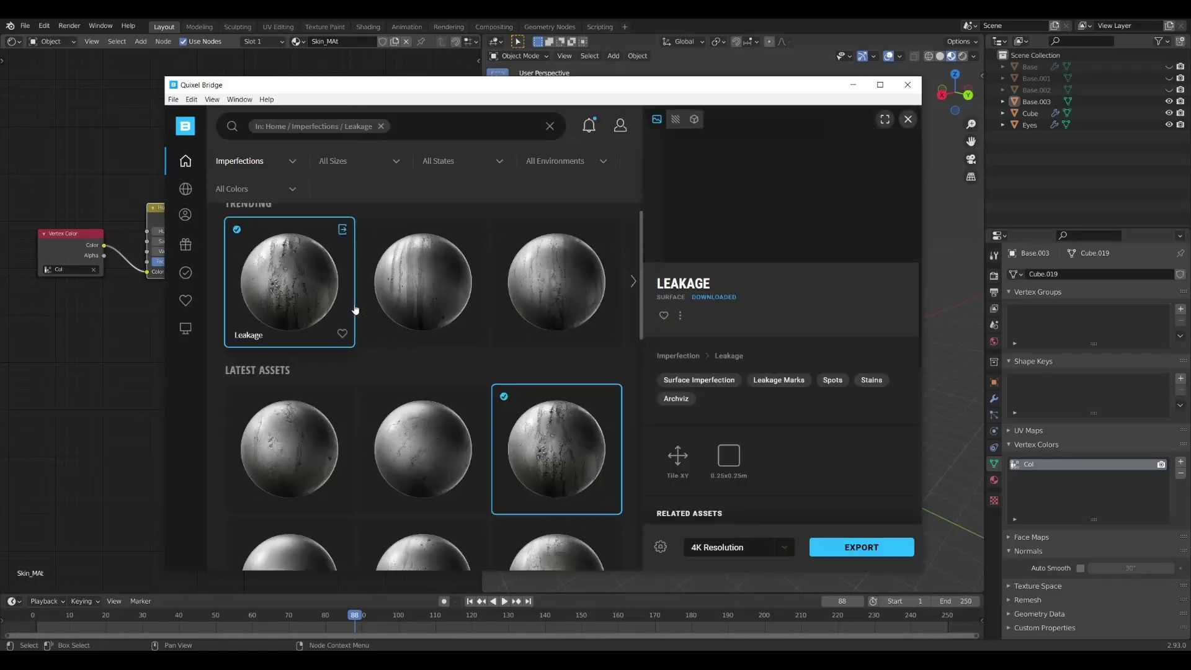
scroll(372, 347, "down", 3)
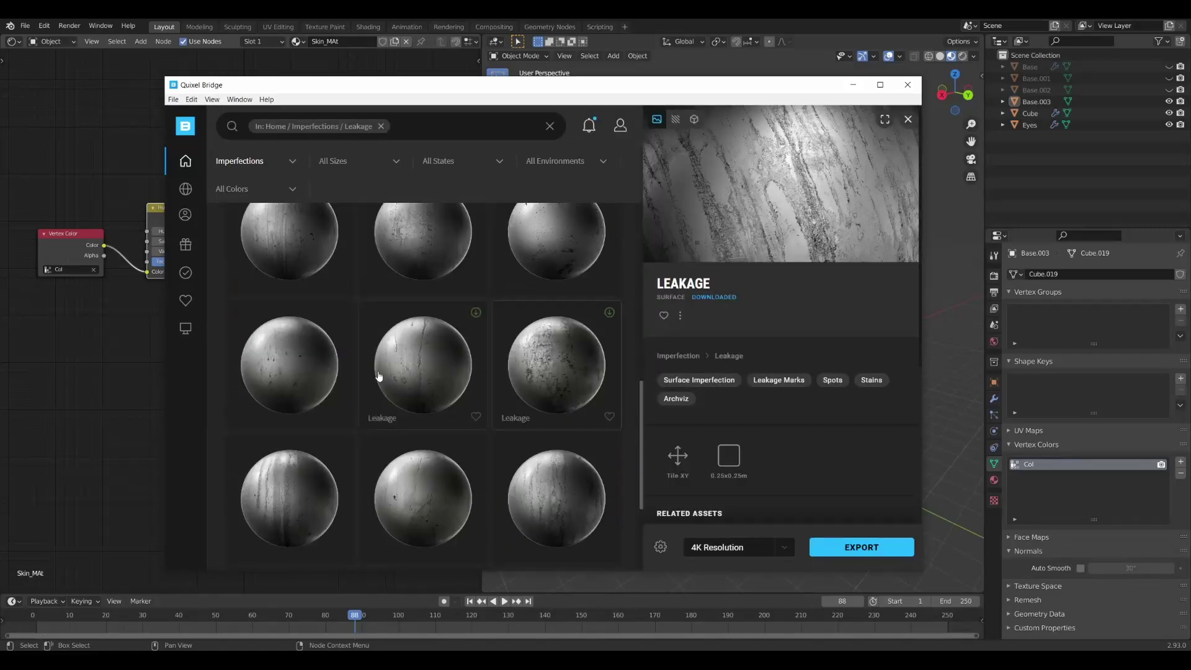
left_click(185, 328)
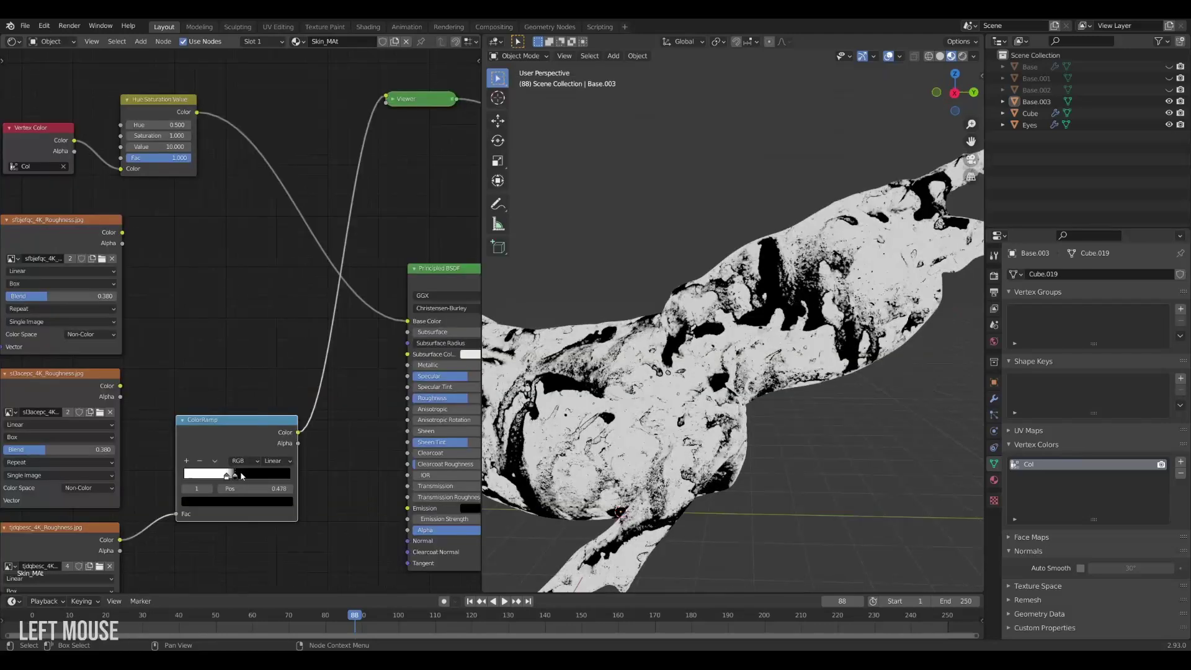
mouse_move(223, 479)
left_mouse_down()
mouse_move(234, 479)
mouse_move(205, 479)
mouse_move(219, 480)
left_mouse_up()
Multiply the ColorRamp mask into the skin colour with a Multiply MixRGB node, then orbit to inspect the creature
left_click(367, 335)
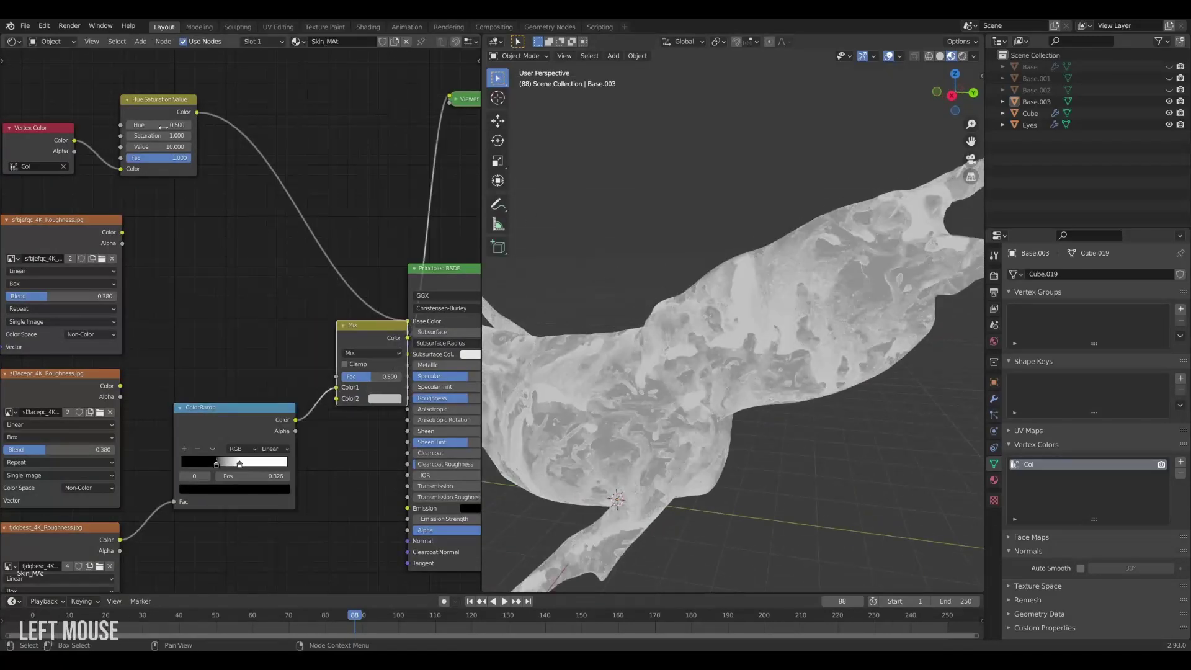
scroll(345, 350, "down", 2)
left_click(345, 376)
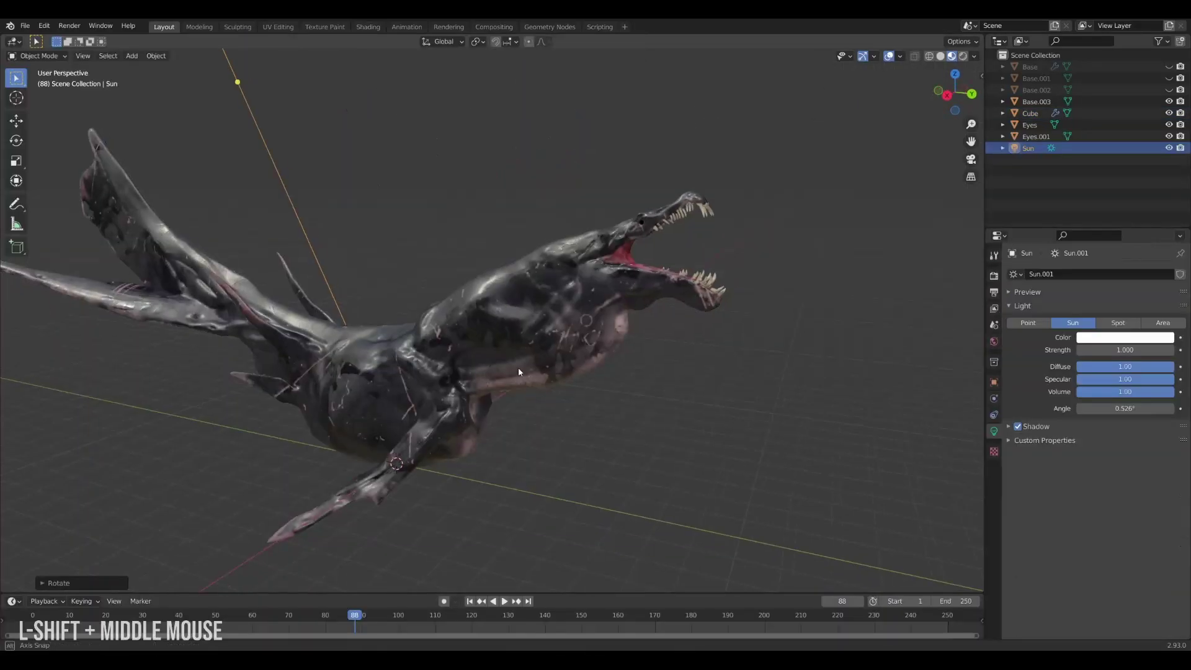
mouse_move(519, 368)
middle_mouse_down()
mouse_move(501, 330)
mouse_move(587, 337)
middle_mouse_up()
scroll(541, 328, "up", 5)
scroll(586, 337, "down", 4)
middle_click_drag(489, 392, 652, 380)
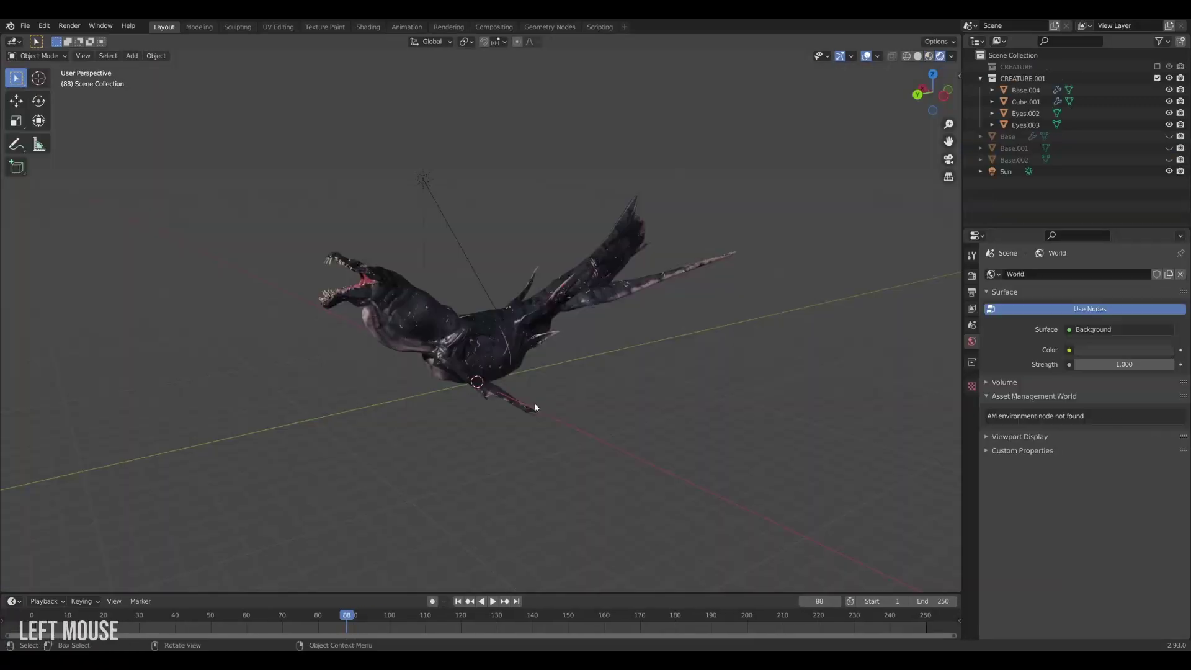
Add a ground plane, subdivide it, displace it with Clouds and shade it smooth
key("shift+a")
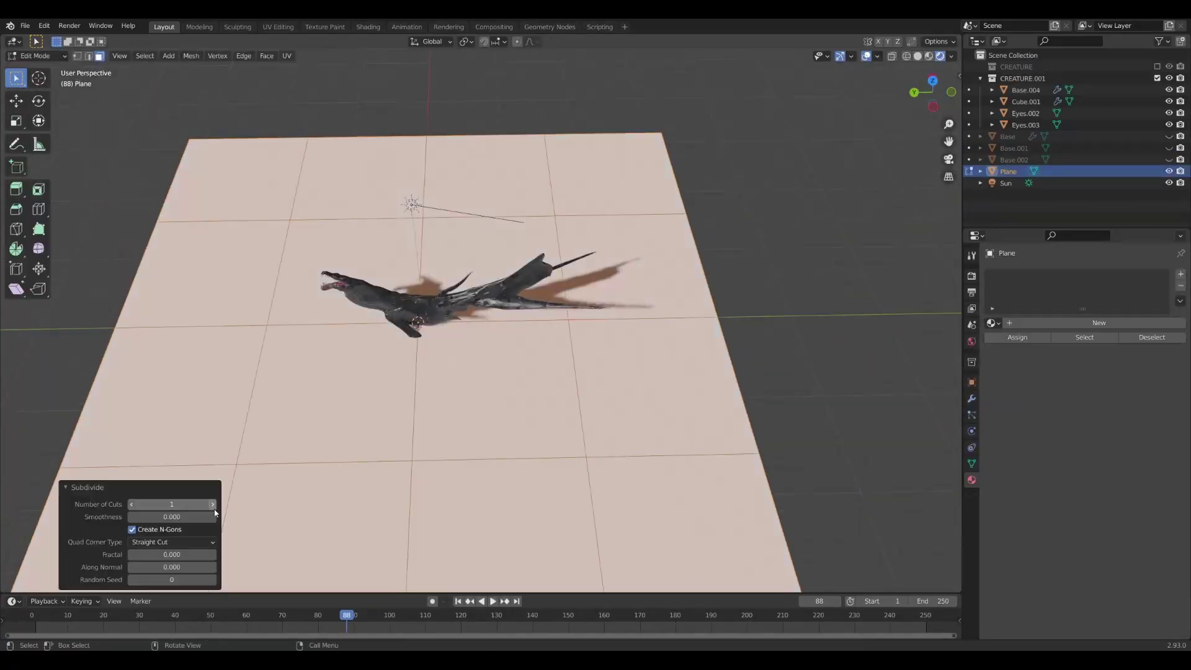
left_click(213, 504)
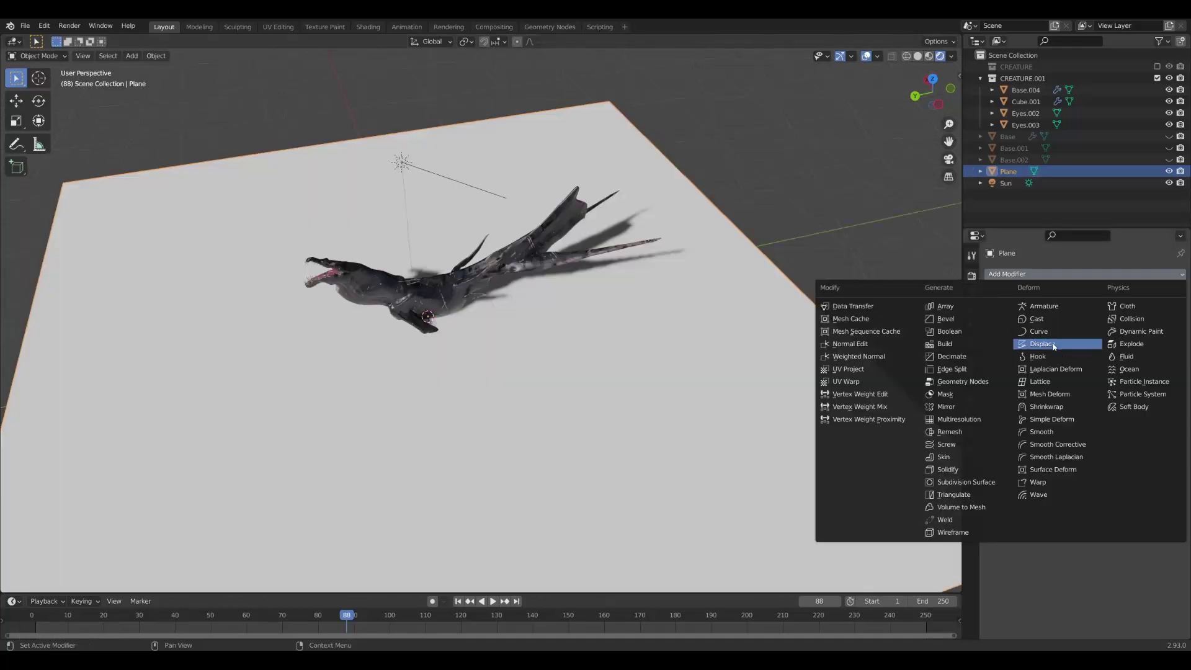
left_click(1037, 345)
right_click(701, 389)
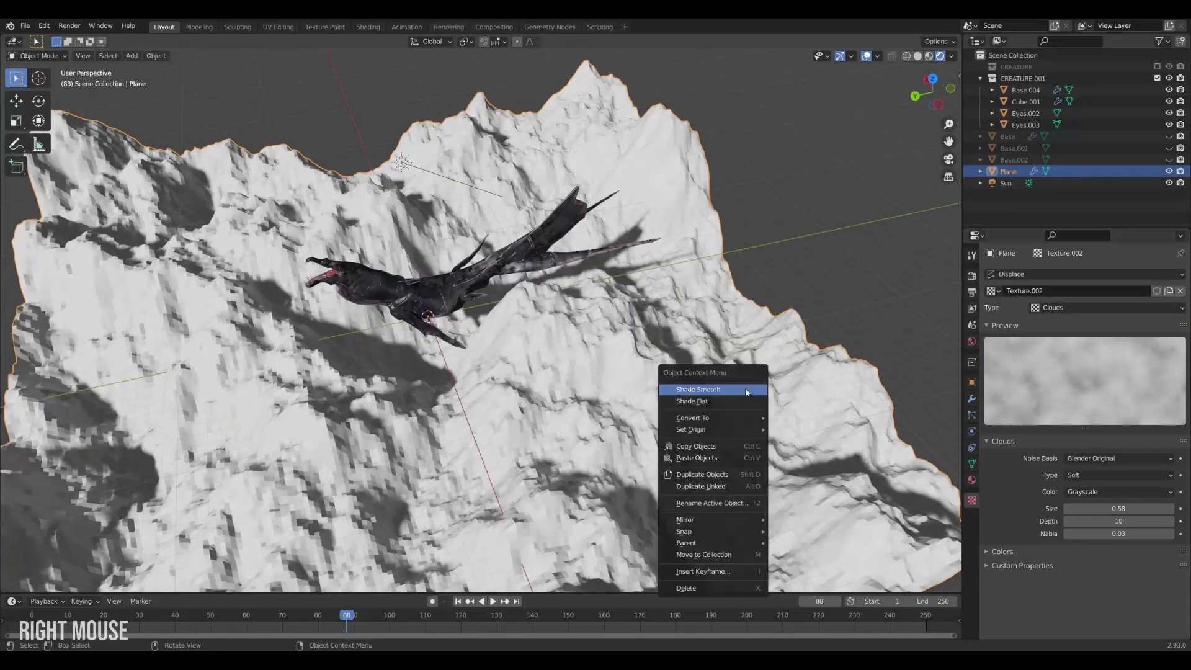
left_click(701, 391)
Build Beach_MAT from Noise, Mix and ColorRamp nodes, sharpening the ramp contrast
key("Return")
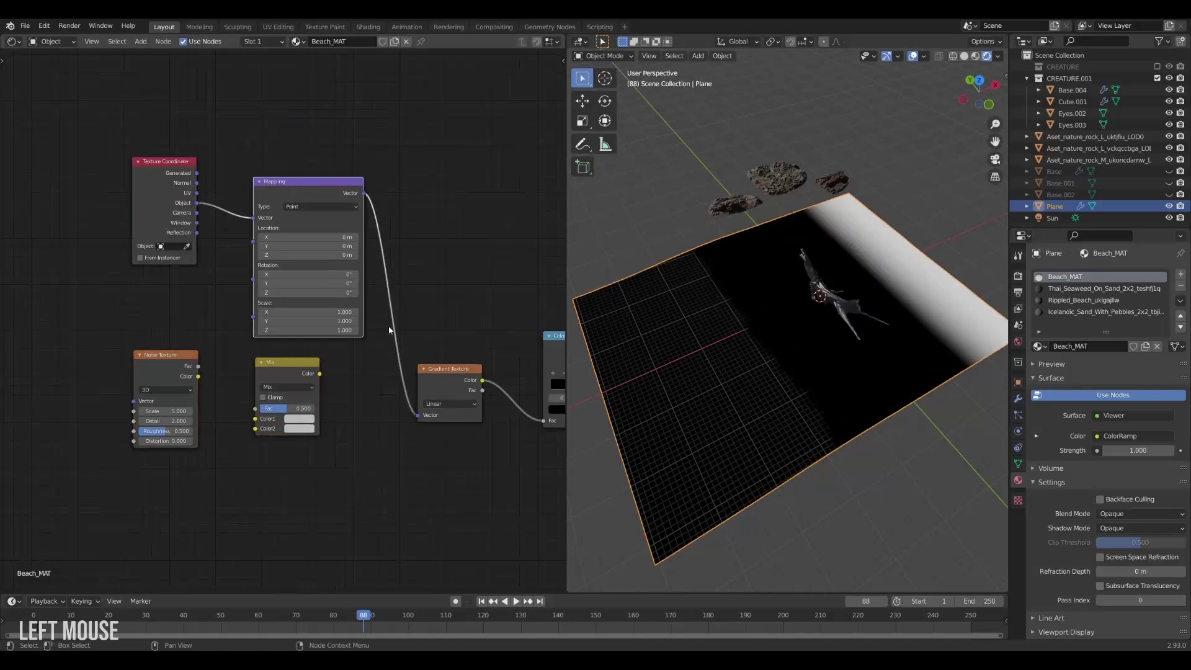
left_click_drag(286, 397, 347, 404)
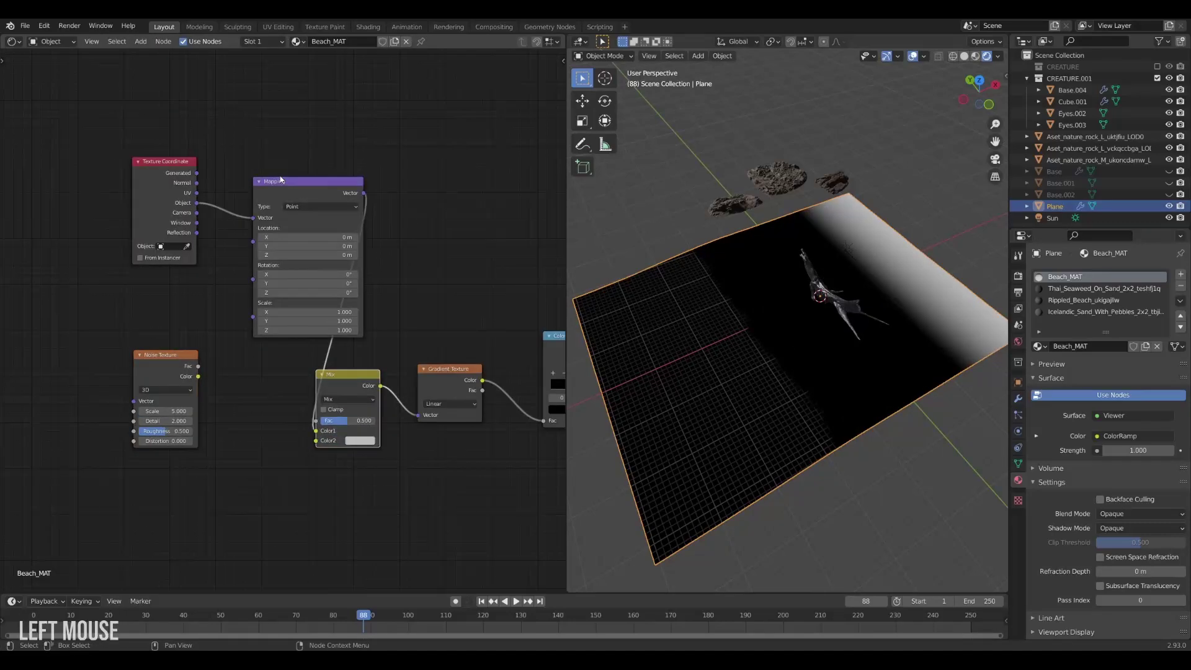
key("g")
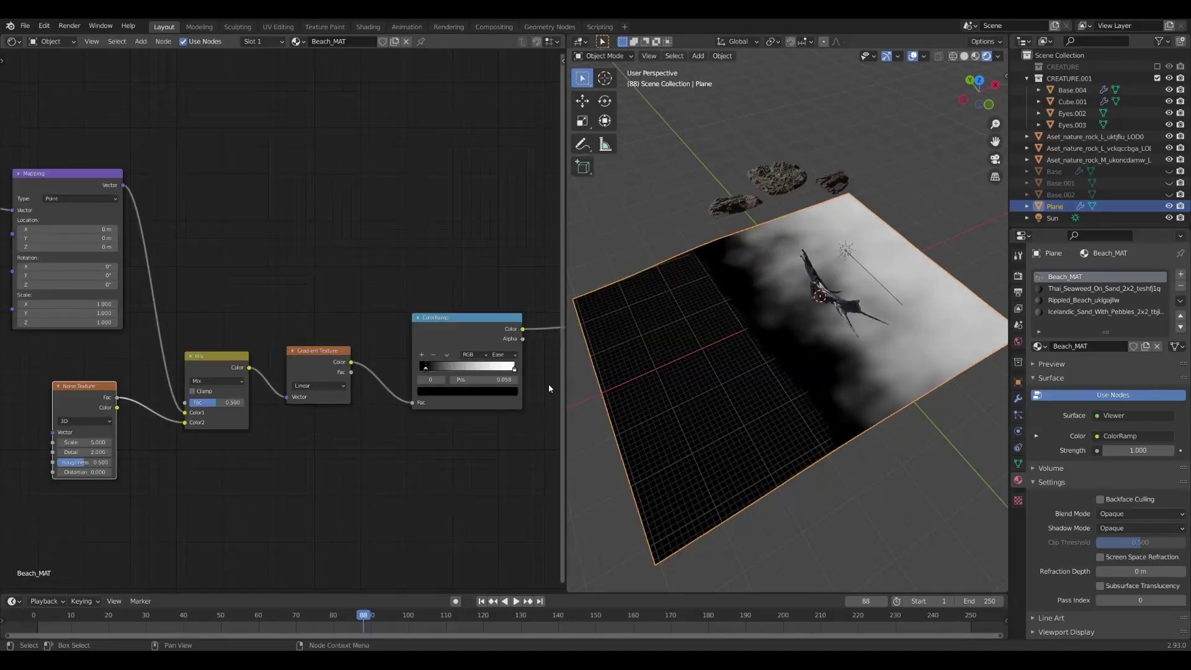
left_click_drag(549, 385, 471, 388)
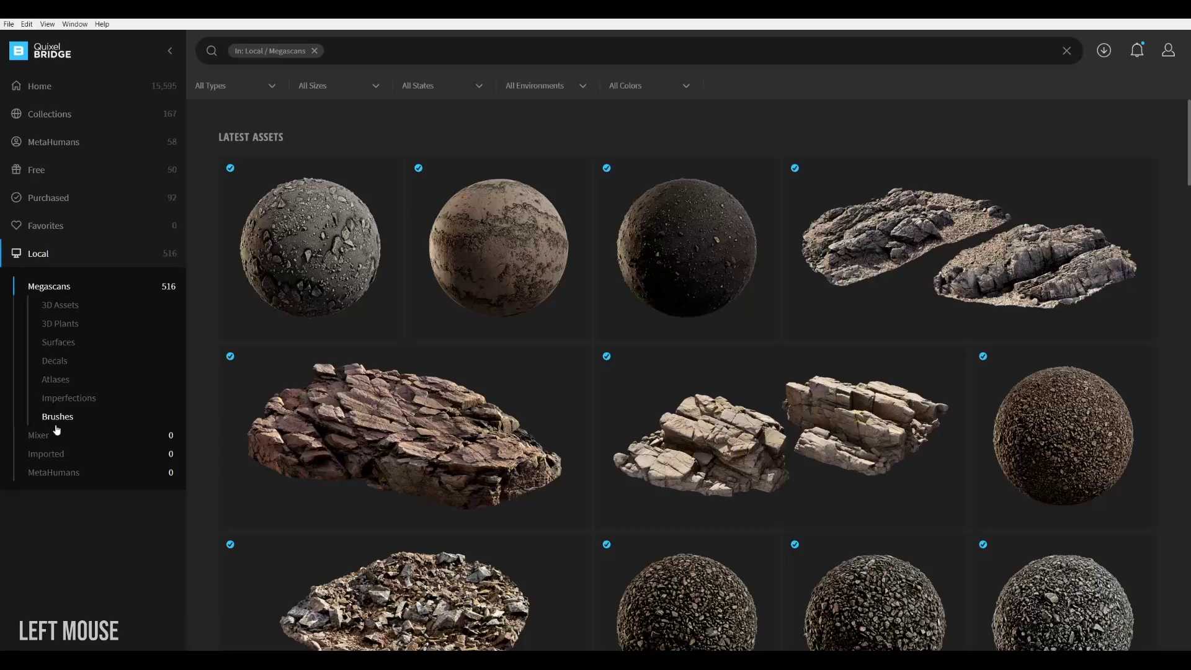
Clear the Local Megascans filter and search the Bridge library for 'nordic'
scroll(593, 325, "down", 5)
scroll(943, 325, "up", 5)
scroll(579, 462, "down", 2)
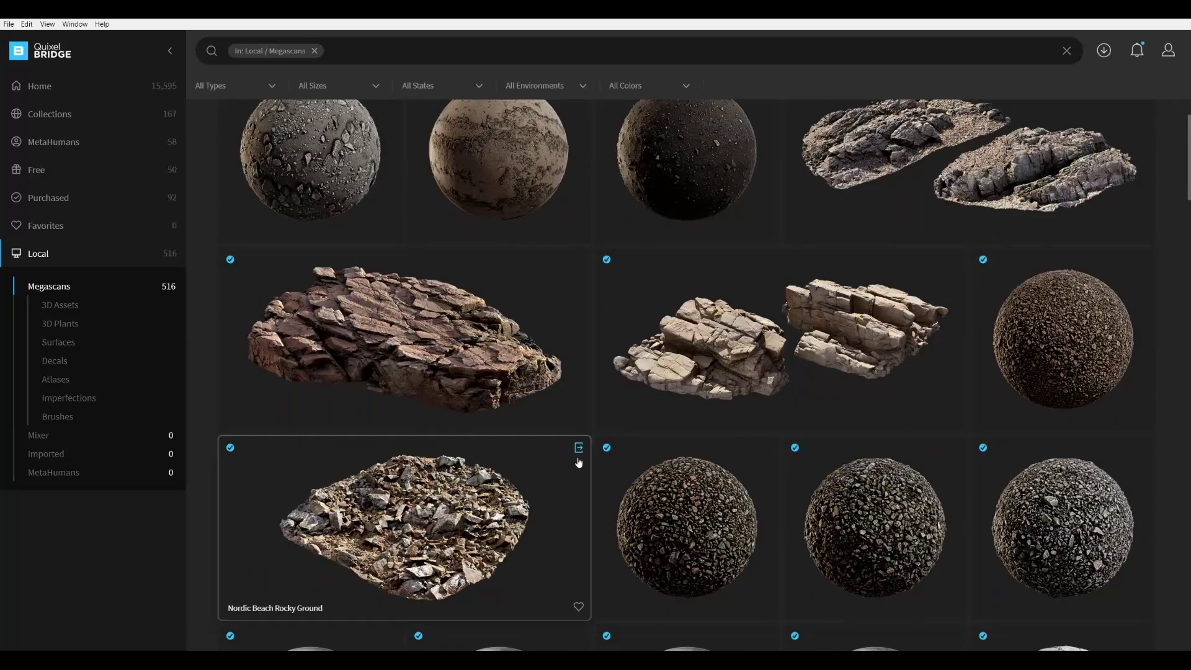
scroll(794, 298, "up", 2)
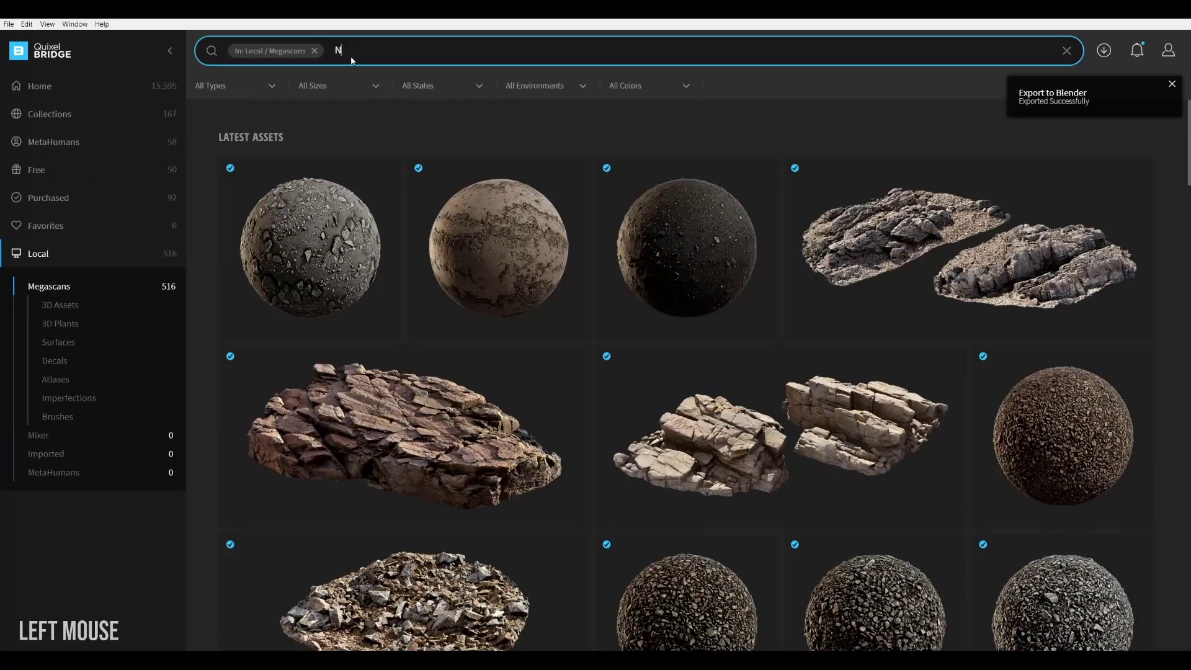
key("BackSpace")
type("nordic")
left_click(326, 106)
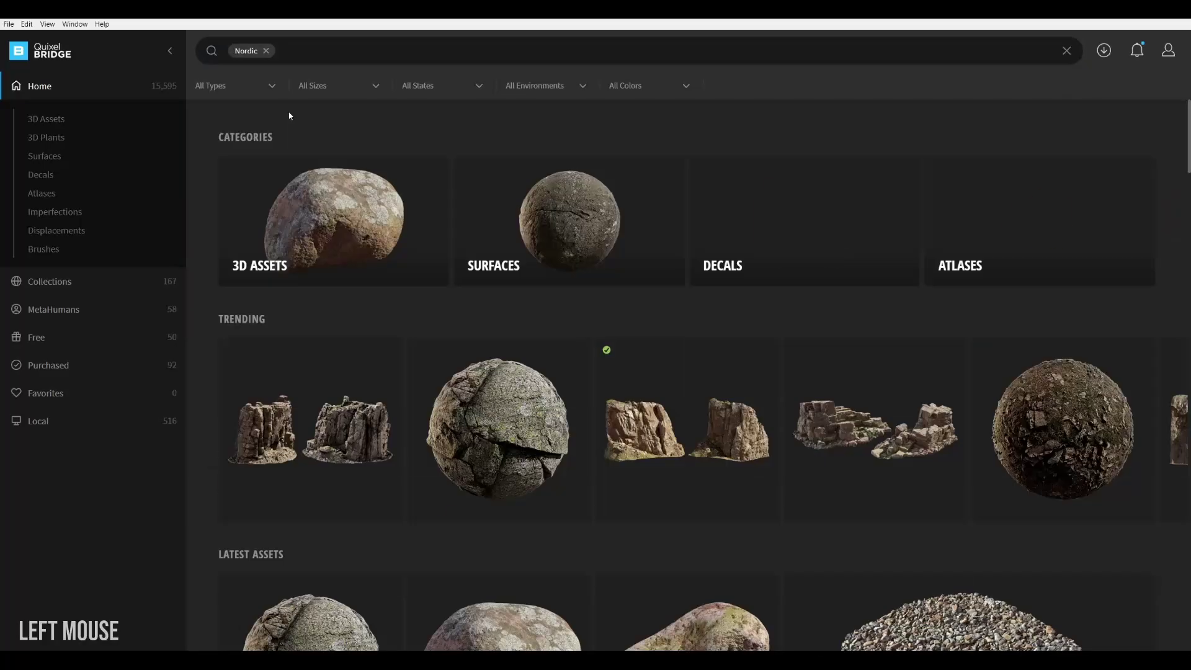
scroll(351, 257, "down", 10)
scroll(351, 258, "down", 5)
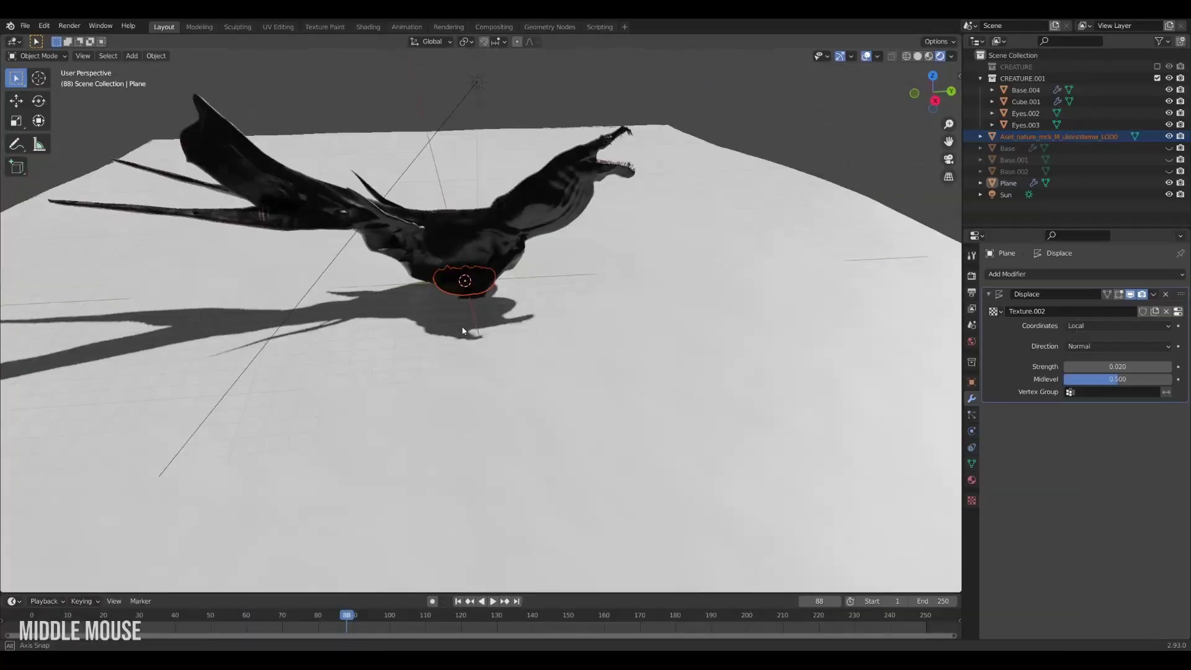
Rearrange the duplicated mask nodes, preview the Multiply output and lower the noise Scale and Detail
middle_click_drag(620, 310, 750, 397)
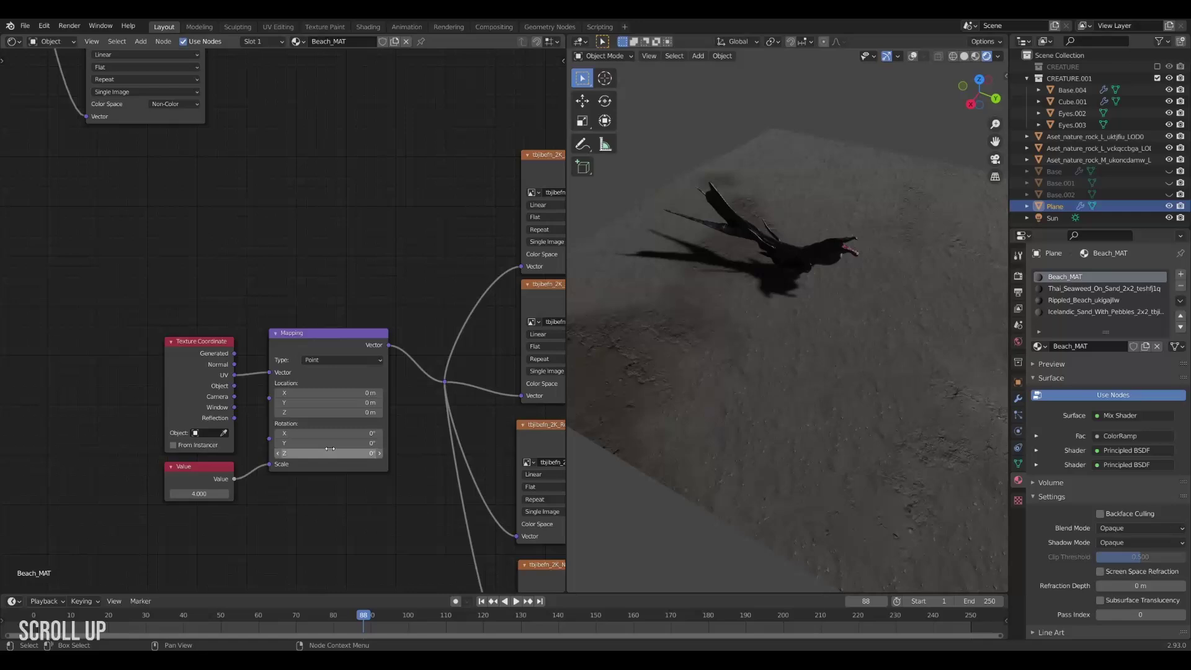
scroll(657, 377, "up", 5)
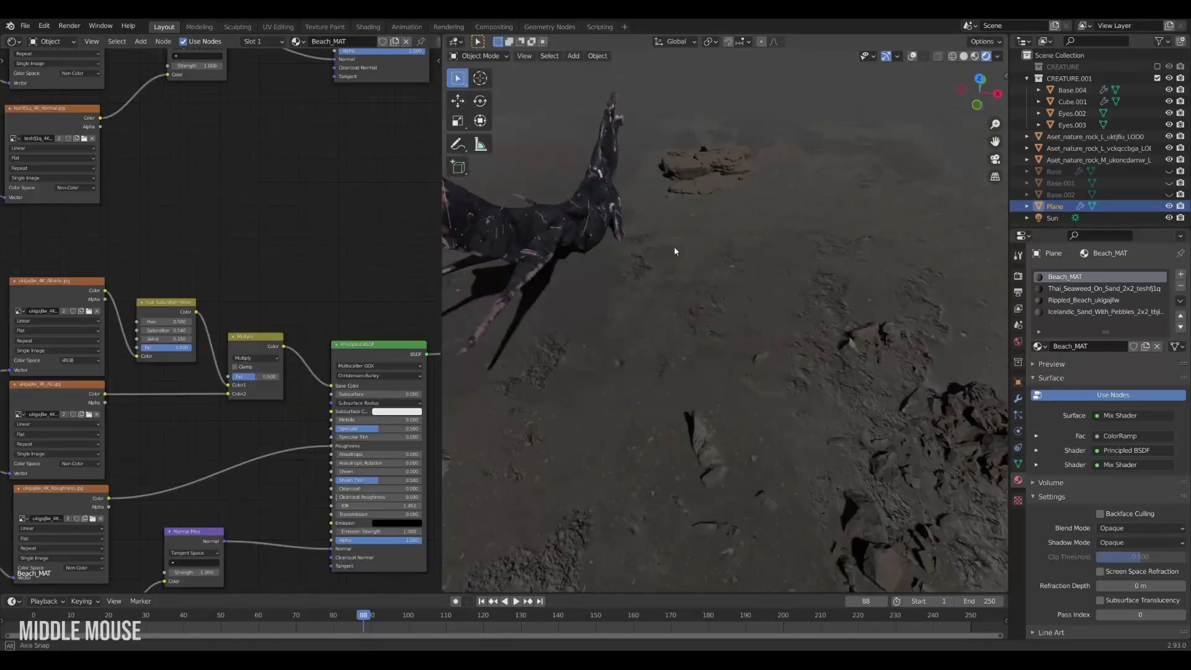
scroll(309, 385, "up", 4)
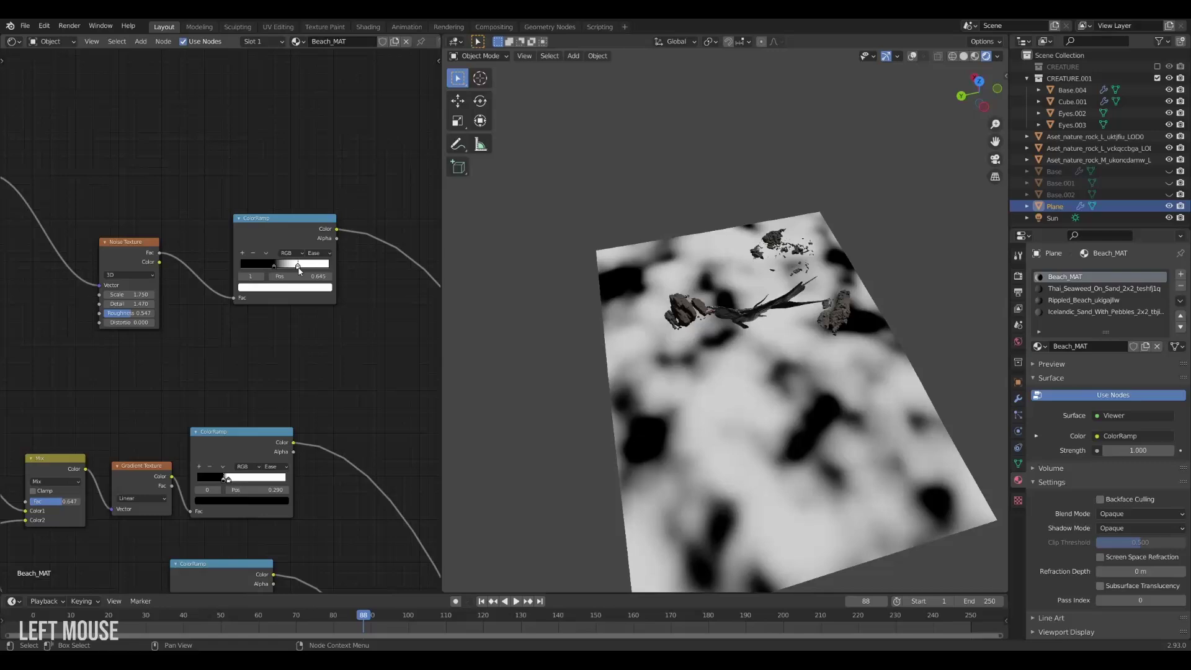
middle_click_drag(310, 372, 334, 321)
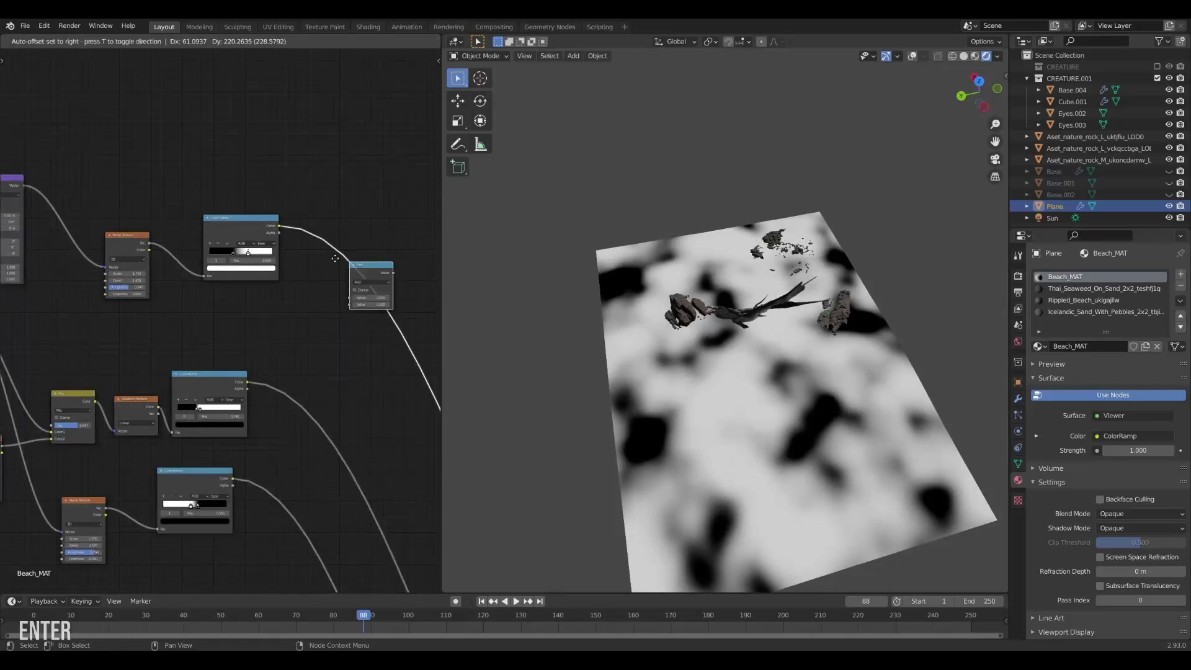
left_click(362, 279, "ctrl+shift")
scroll(341, 271, "up", 3)
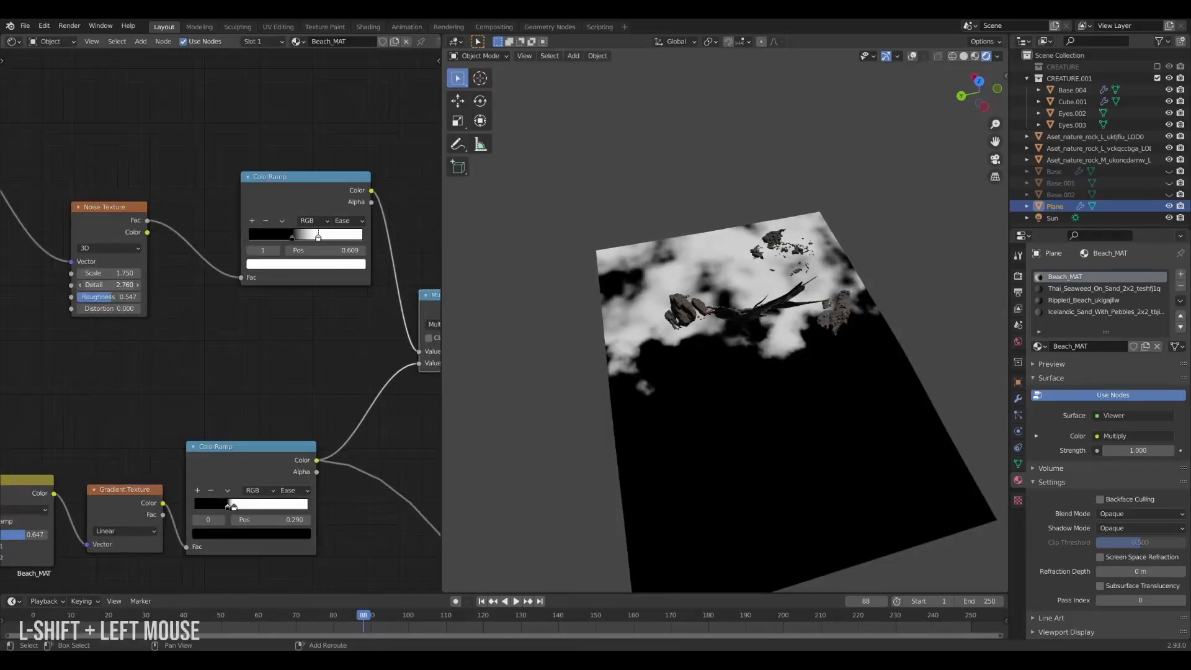
left_click_drag(109, 285, 224, 245, "shift")
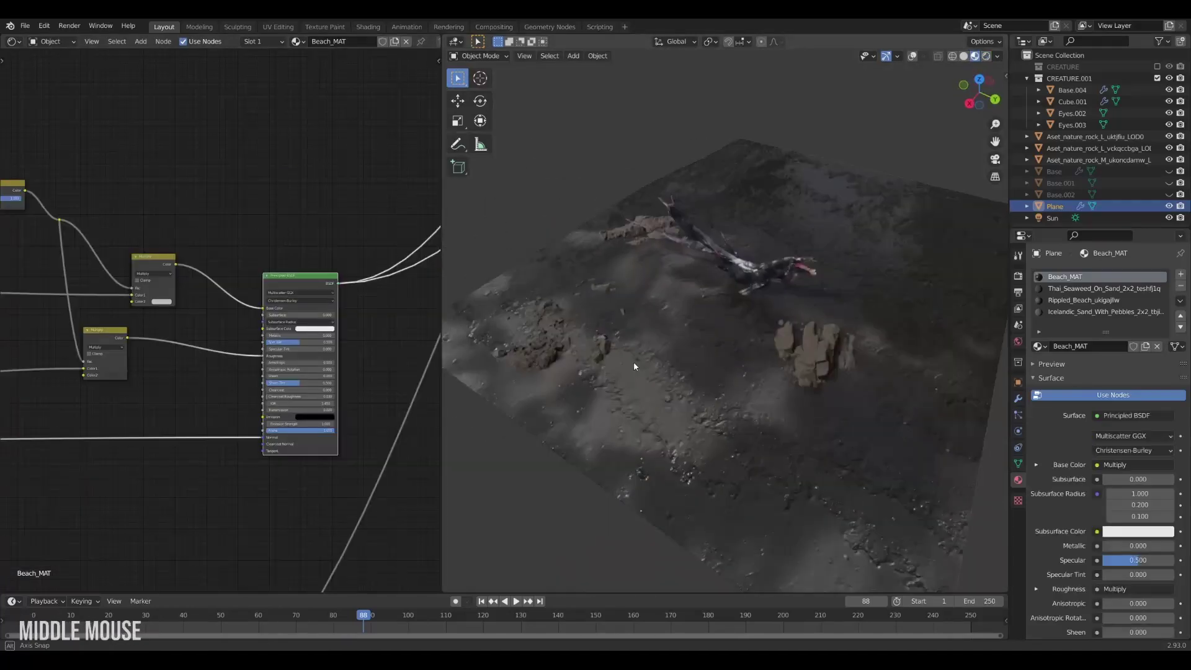
Feed the mask into the Multiply factor and connect the Mix Shader to the Beach_MAT output
middle_click_drag(634, 361, 670, 338)
scroll(340, 296, "down", 3)
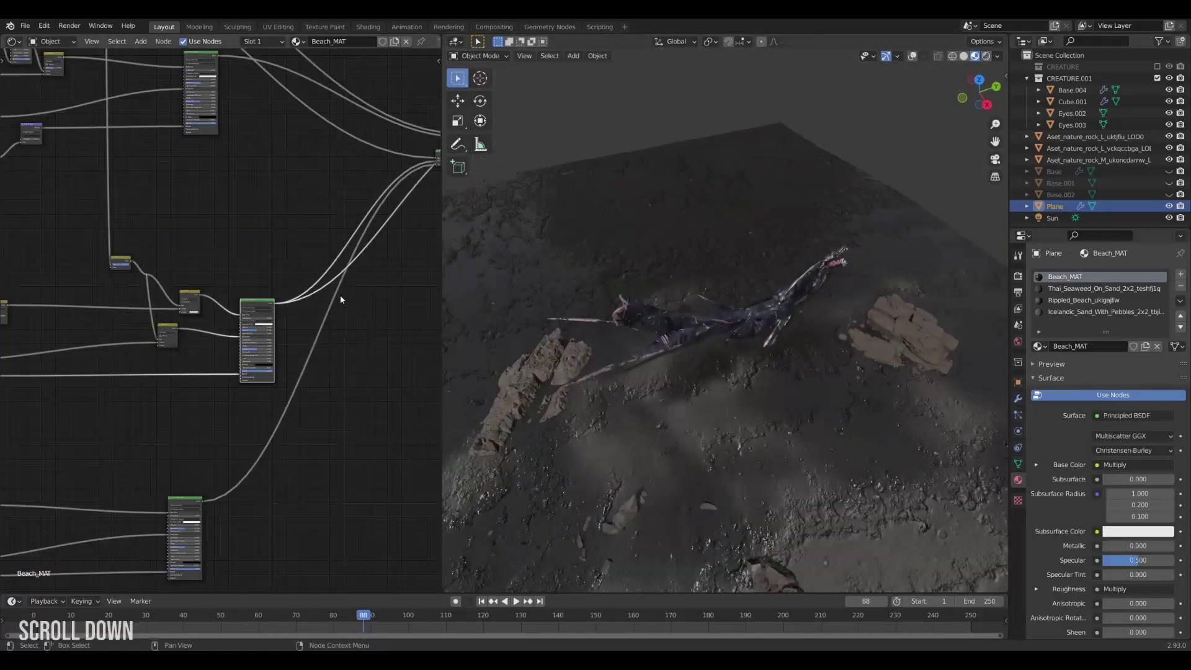
left_click(300, 330)
middle_click_drag(301, 330, 283, 299)
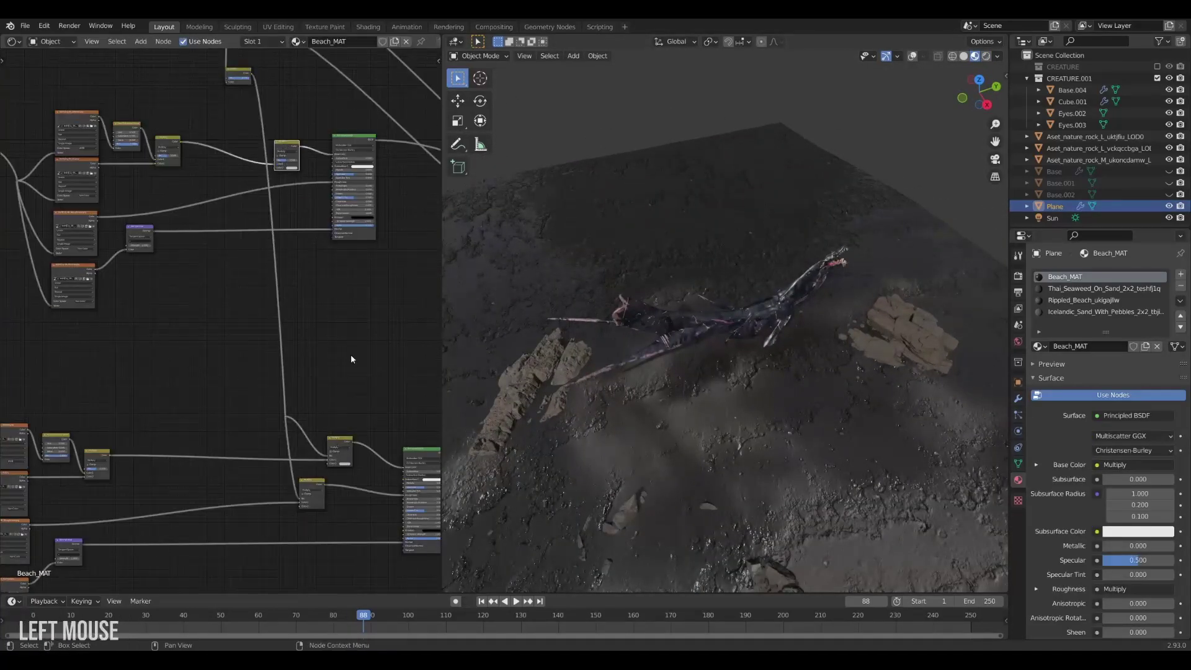
left_click(284, 186)
scroll(320, 416, "up", 4)
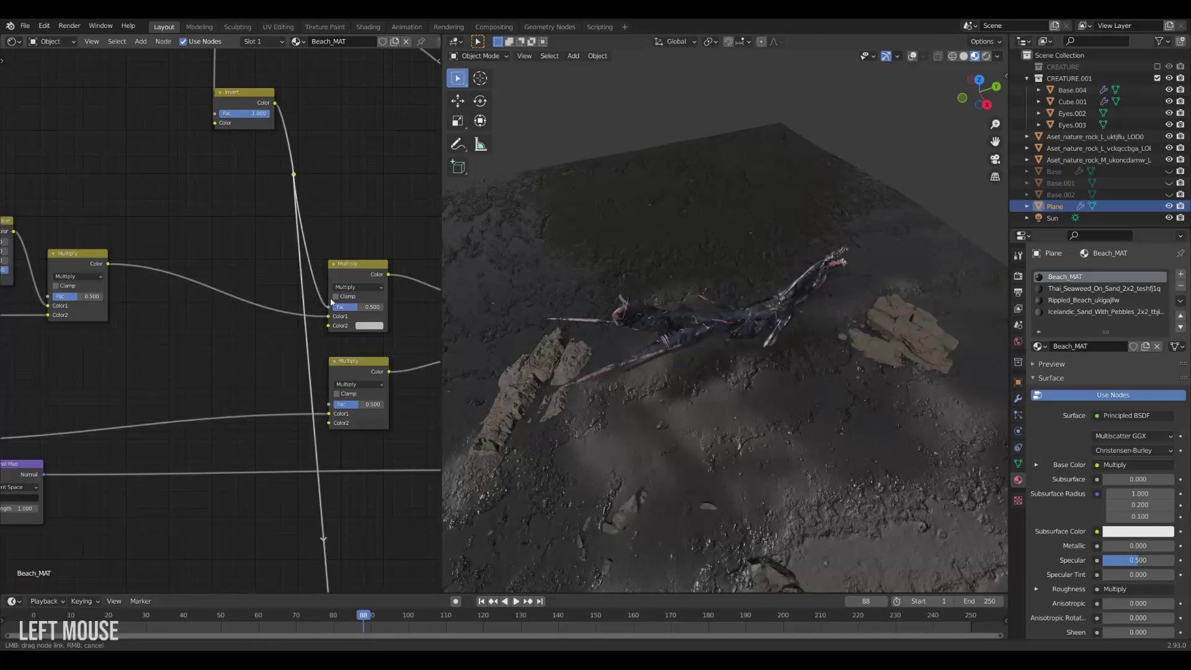
left_click_drag(331, 302, 329, 306)
scroll(295, 329, "down", 5)
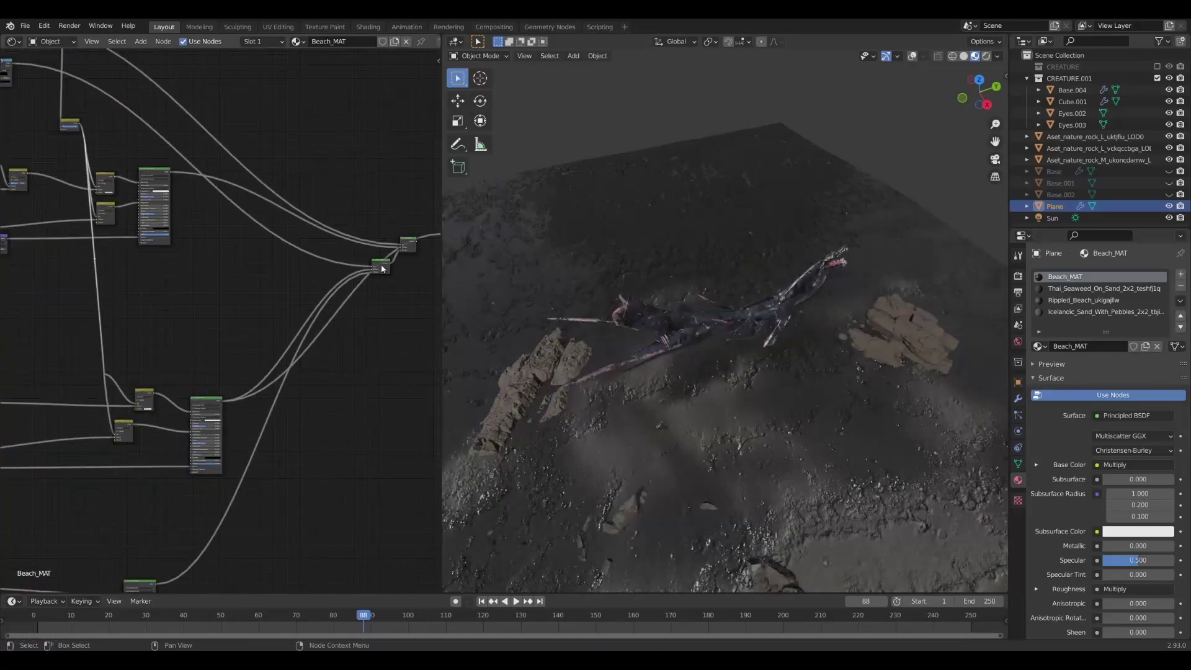
left_click(382, 268, "ctrl+shift")
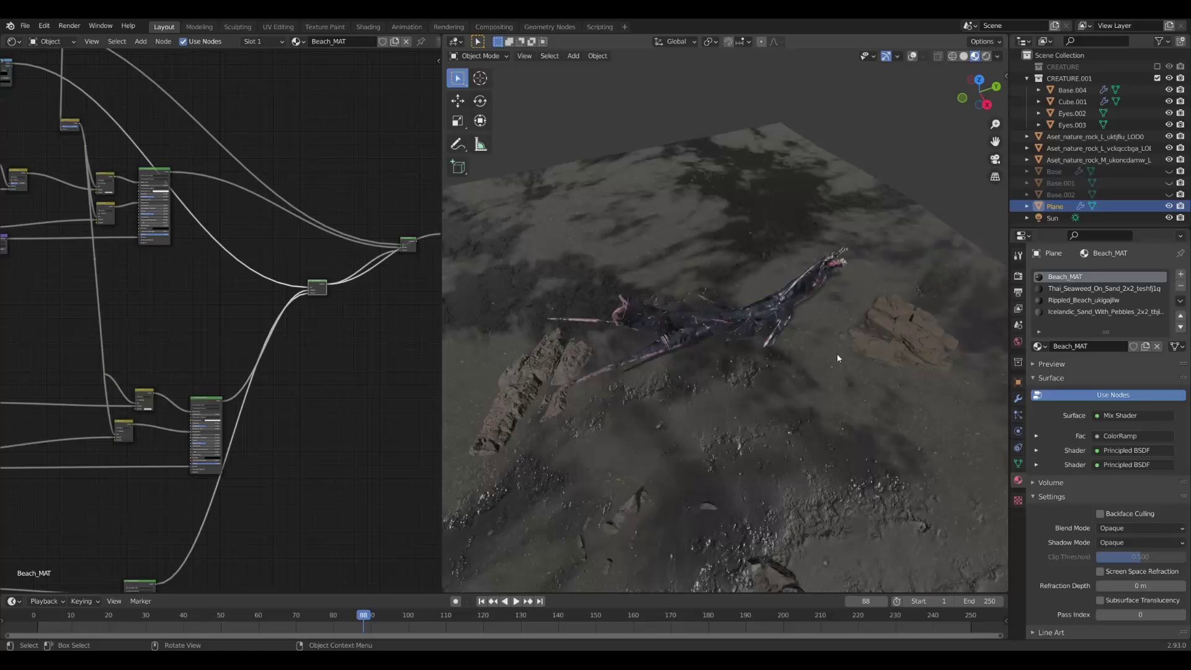
middle_click_drag(837, 358, 806, 348)
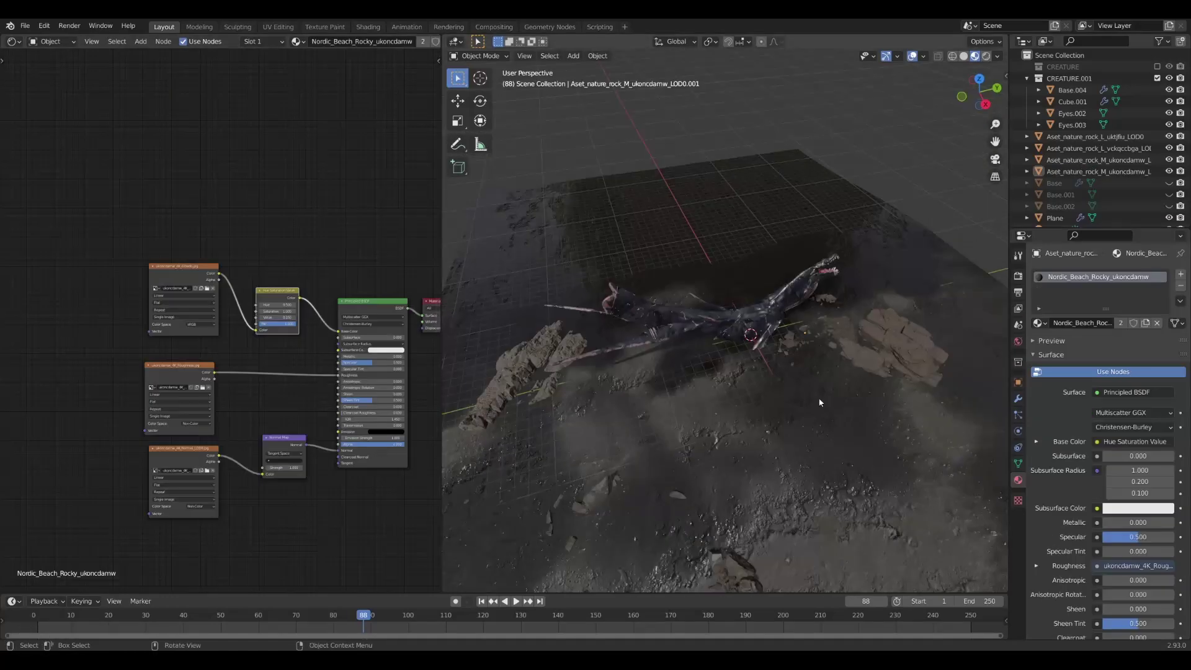
Widen the 3D view and add a new plane for the wave
middle_click_drag(819, 403, 472, 397)
left_click_drag(440, 186, 190, 124)
key("shift+a")
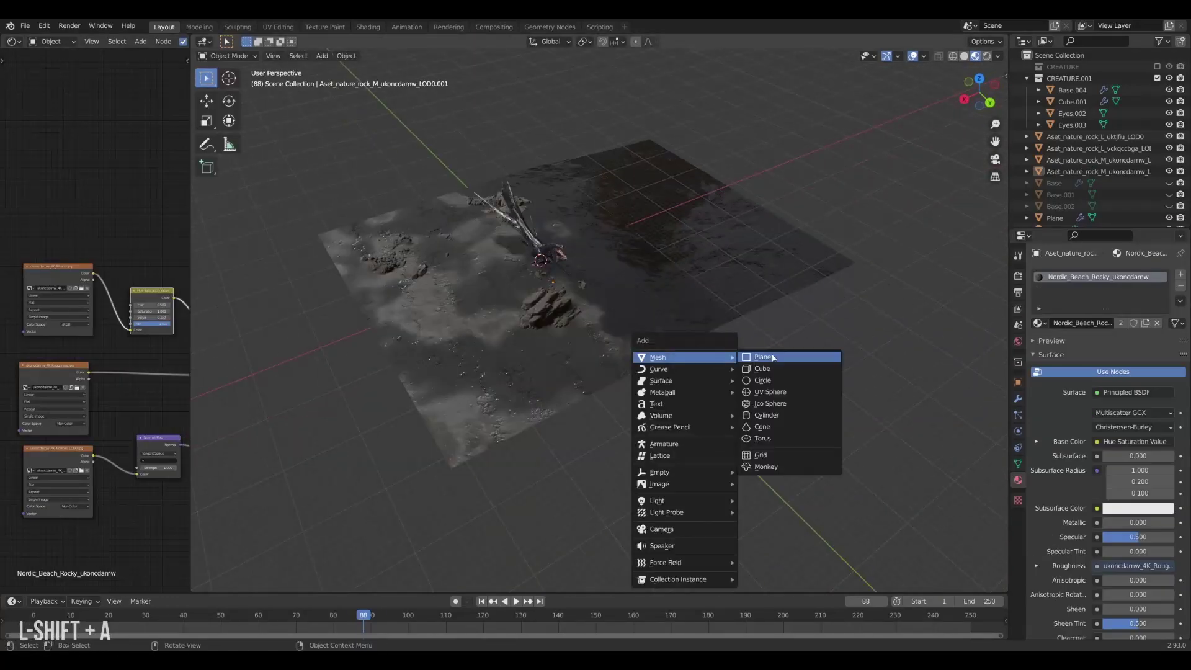
left_click(773, 358)
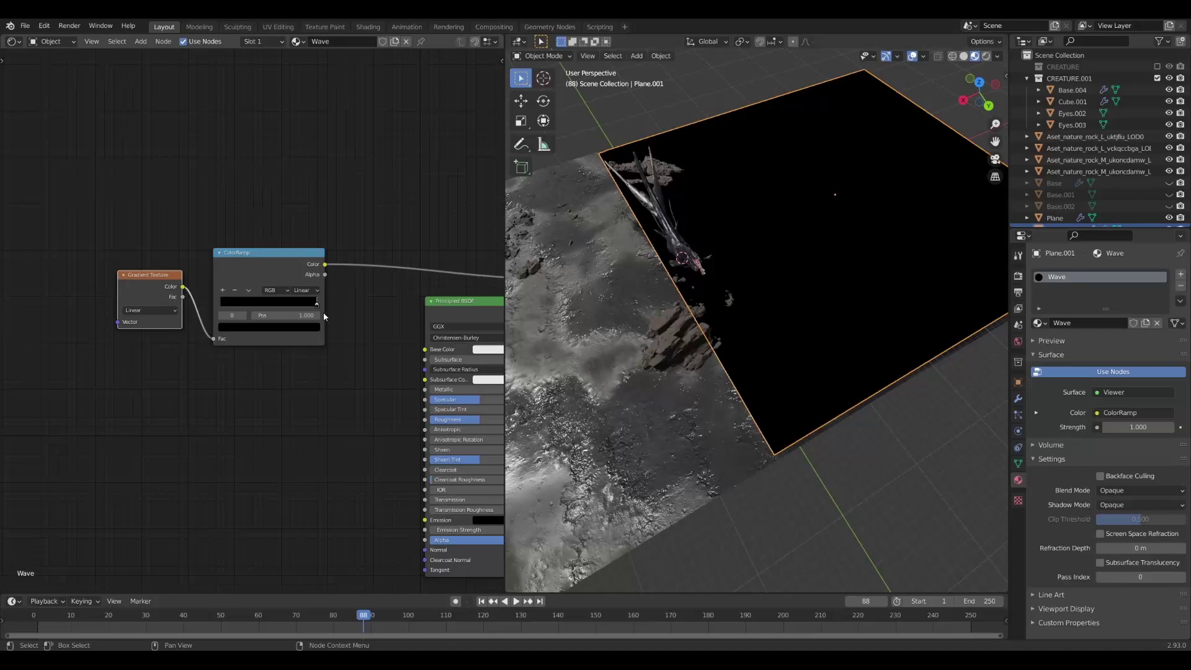
Build the Wave material by routing the mask through the lower ColorRamp into the Principled BSDF
scroll(248, 310, "up", 5)
middle_click_drag(776, 372, 858, 408)
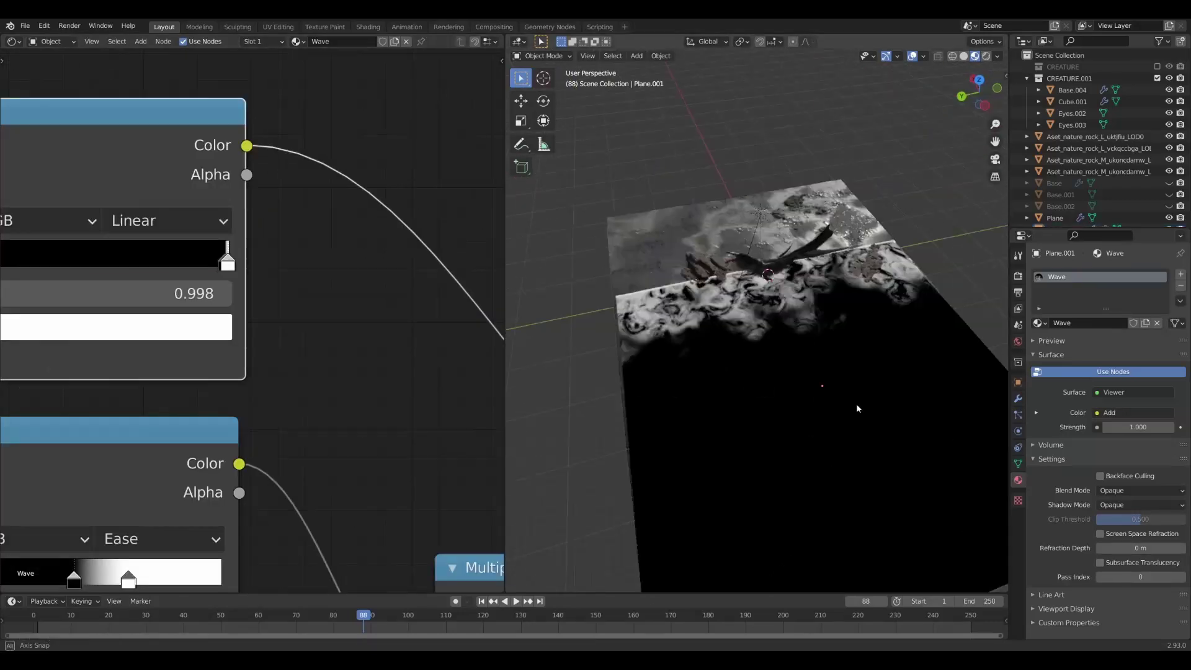
left_click(858, 409)
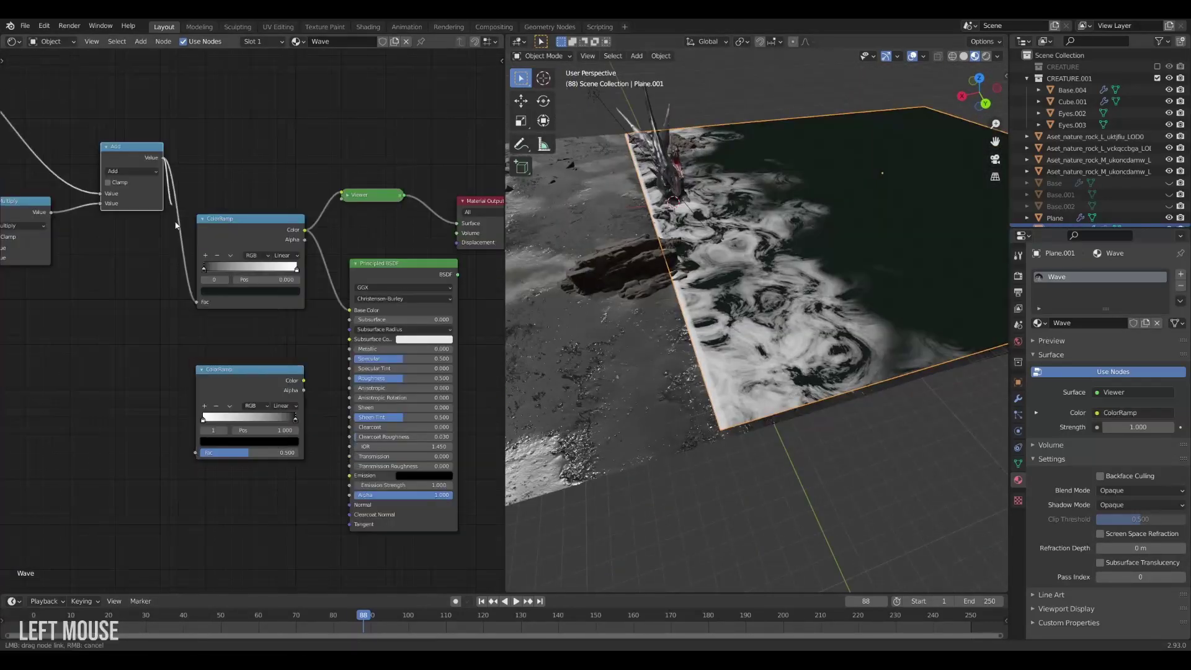
left_click_drag(176, 226, 195, 453)
middle_click_drag(196, 452, 155, 424)
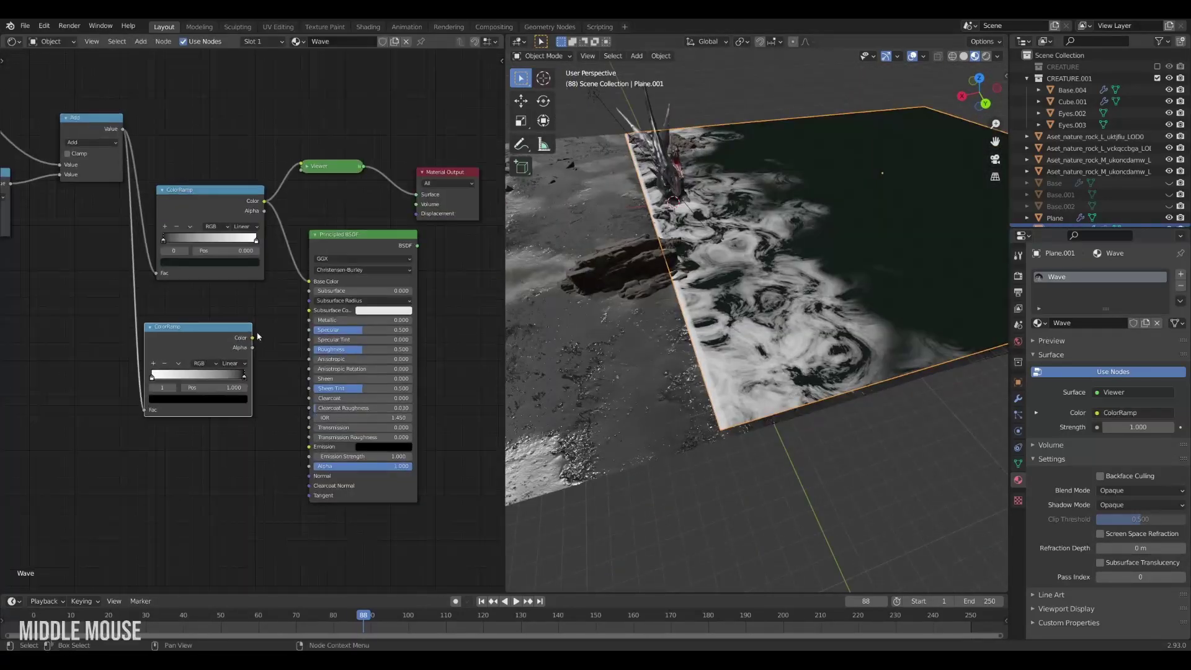
left_click_drag(253, 337, 286, 389)
left_click(335, 351, "ctrl+shift")
Enable Screen Space Refraction in both the Wave material and the render settings
left_click(1100, 534)
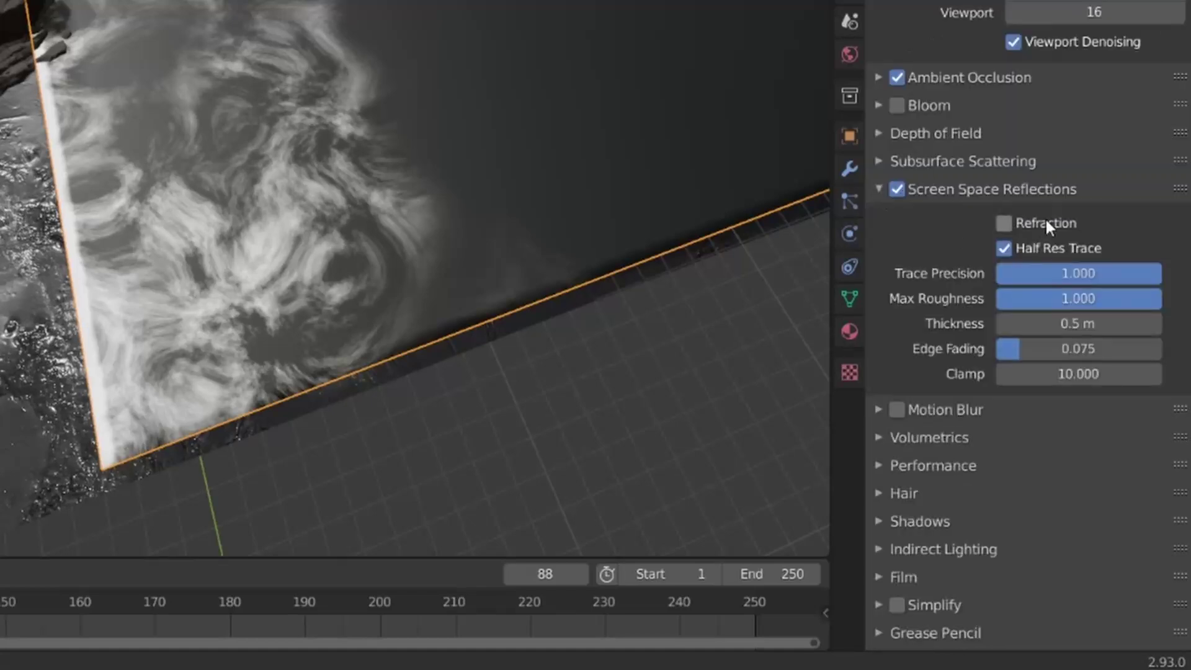
left_click(1048, 227)
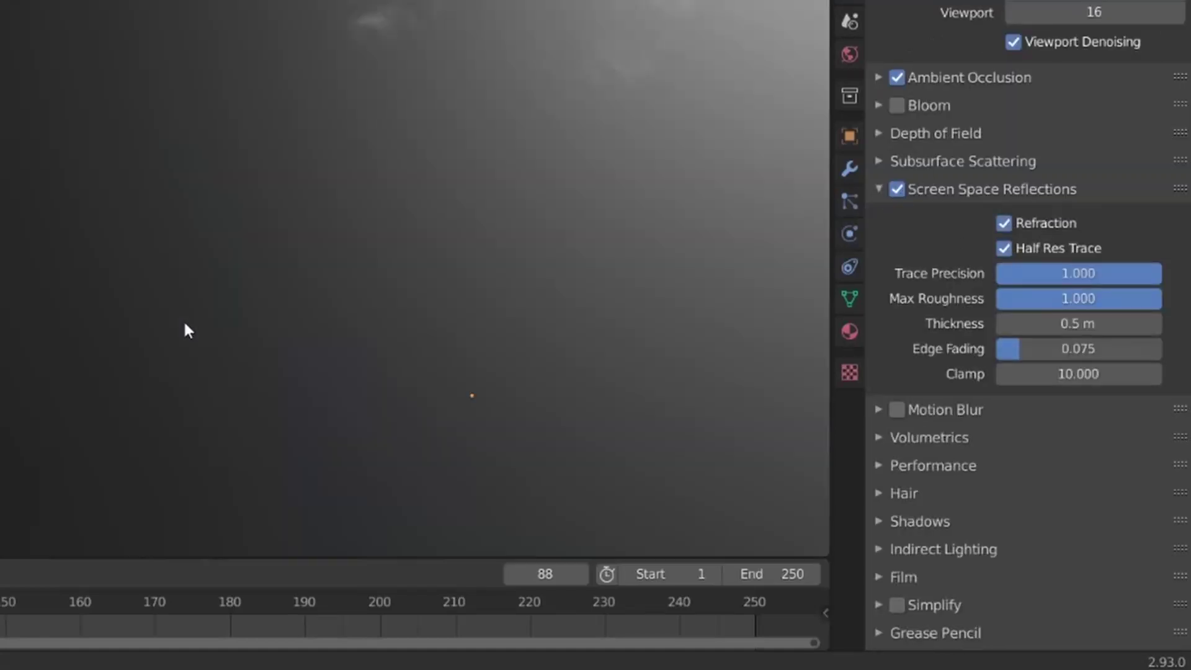
left_click(850, 332)
Reshape the wave edge along the shoreline with a constrained proportional move
scroll(903, 372, "down", 15)
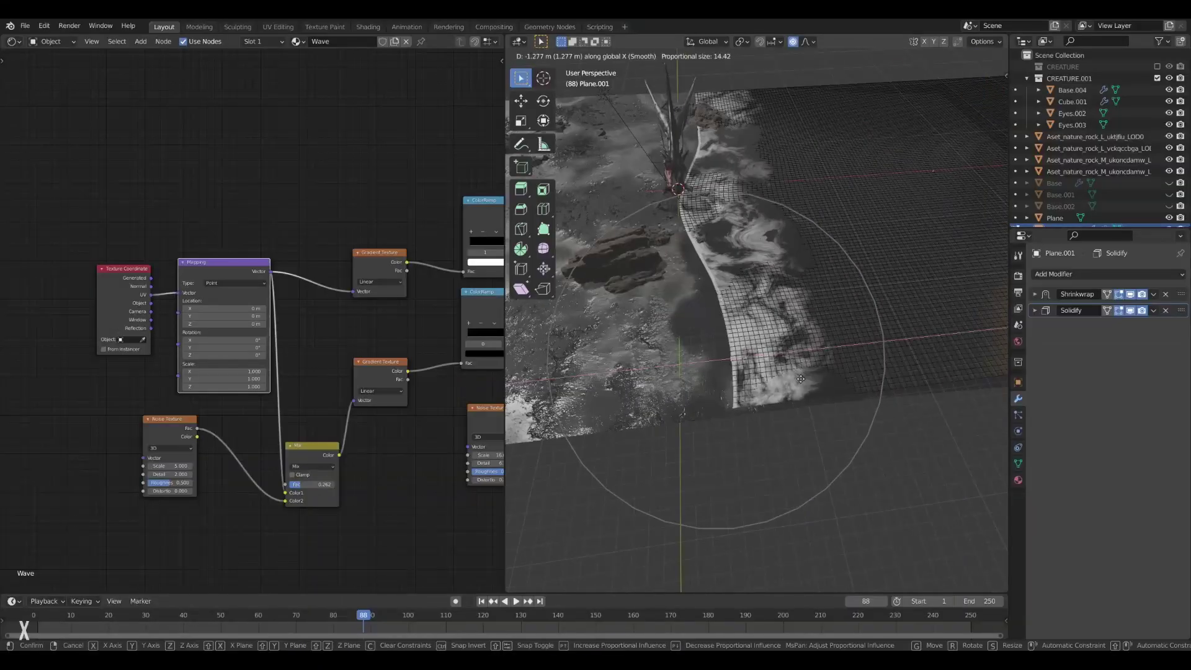
middle_click(751, 386)
scroll(752, 385, "down", 3)
left_click(752, 386)
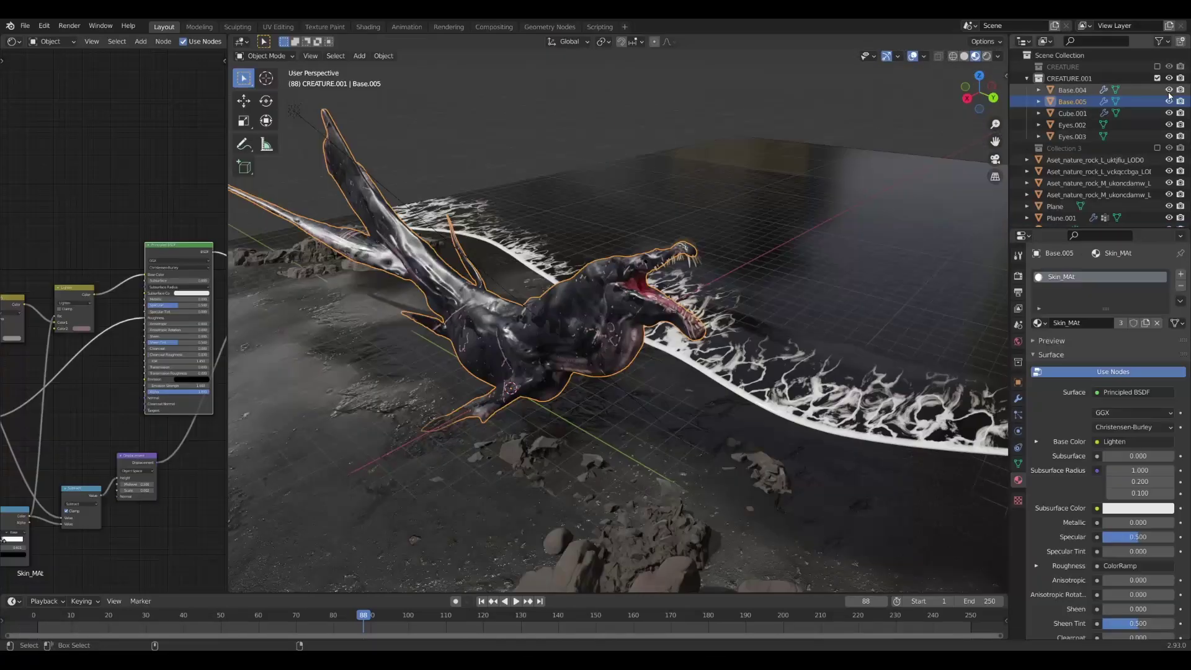
Duplicate the creature's collection into CREATURE.002 and rotate the copy
right_click(1071, 79)
left_click(1071, 79)
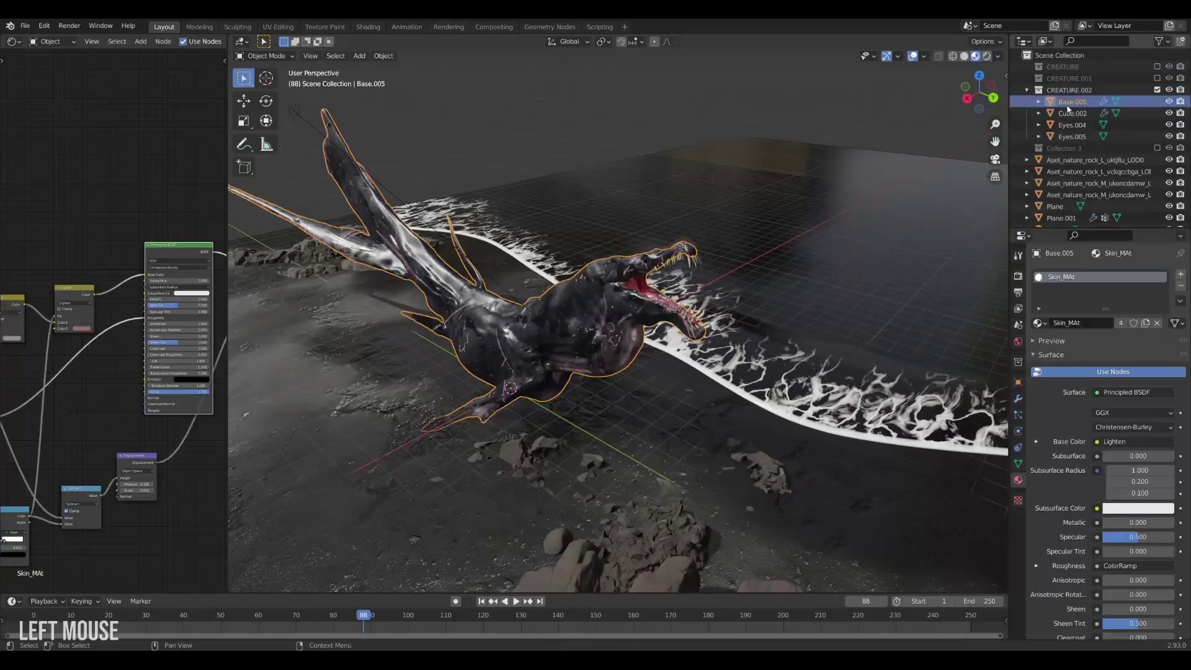
key("r")
key("Return")
key("Return")
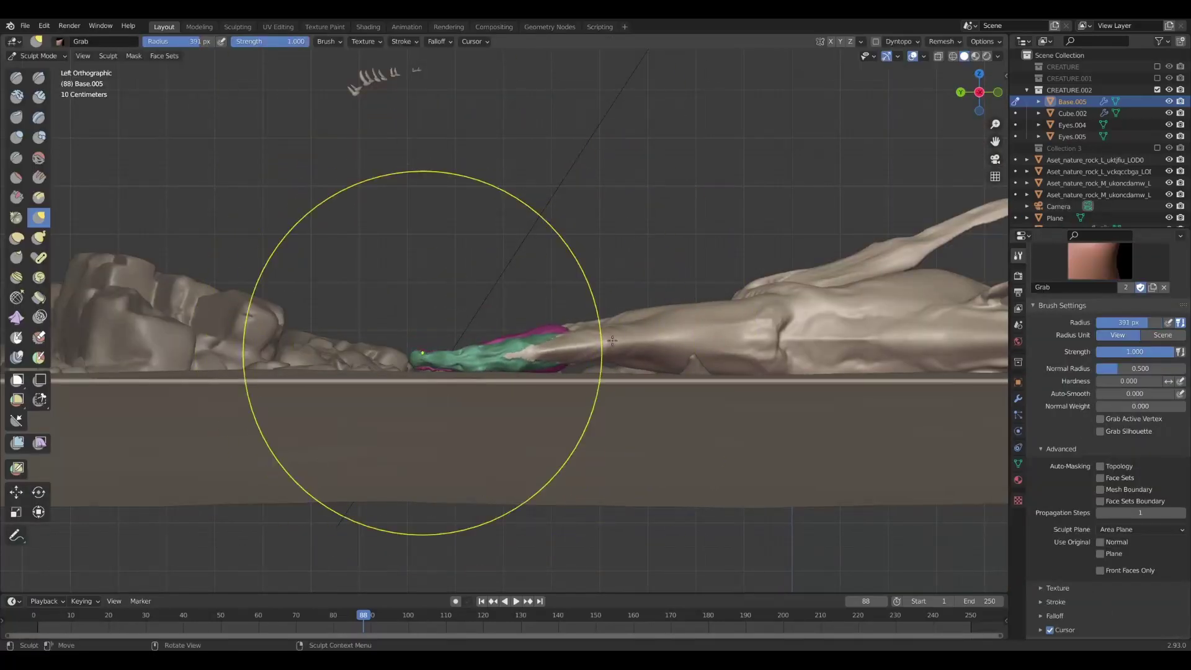
Sculpt the duplicate's limb with the Elastic Deform brush, resizing the brush radius
middle_click_drag(613, 341, 440, 417)
left_click(440, 417)
mouse_move(438, 338)
middle_mouse_down()
mouse_move(523, 460)
mouse_move(447, 450)
mouse_move(505, 372)
middle_mouse_up()
left_click(16, 238)
key("f")
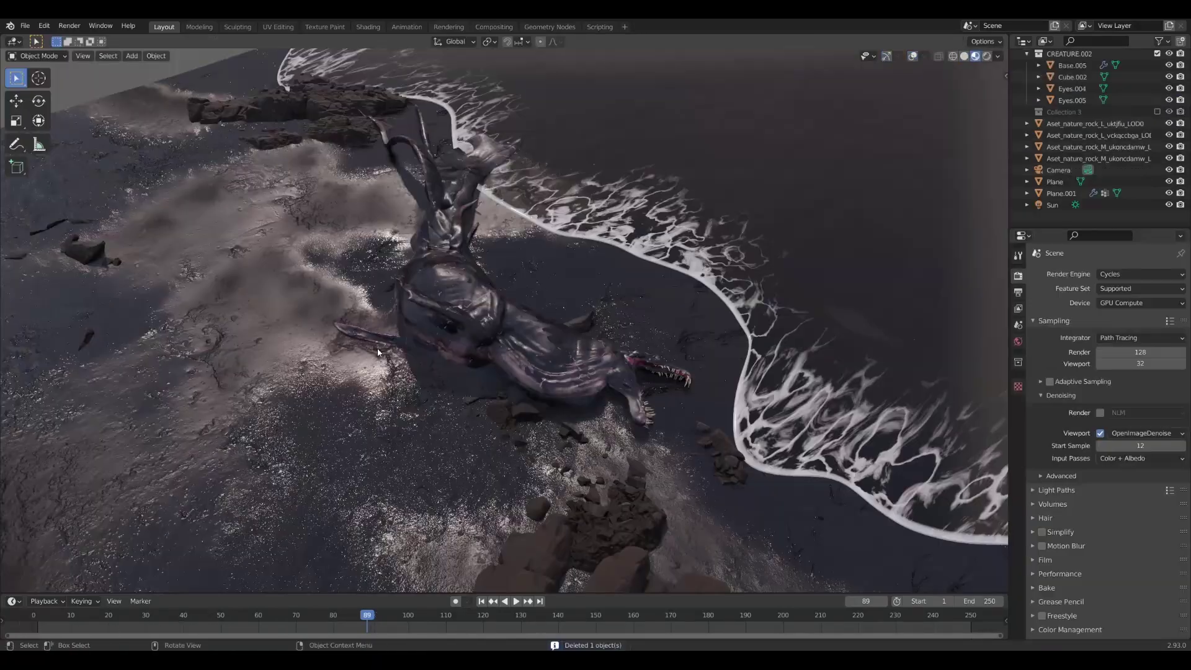
mouse_move(540, 378)
middle_mouse_down()
mouse_move(560, 366)
mouse_move(459, 357)
mouse_move(444, 380)
middle_mouse_up()
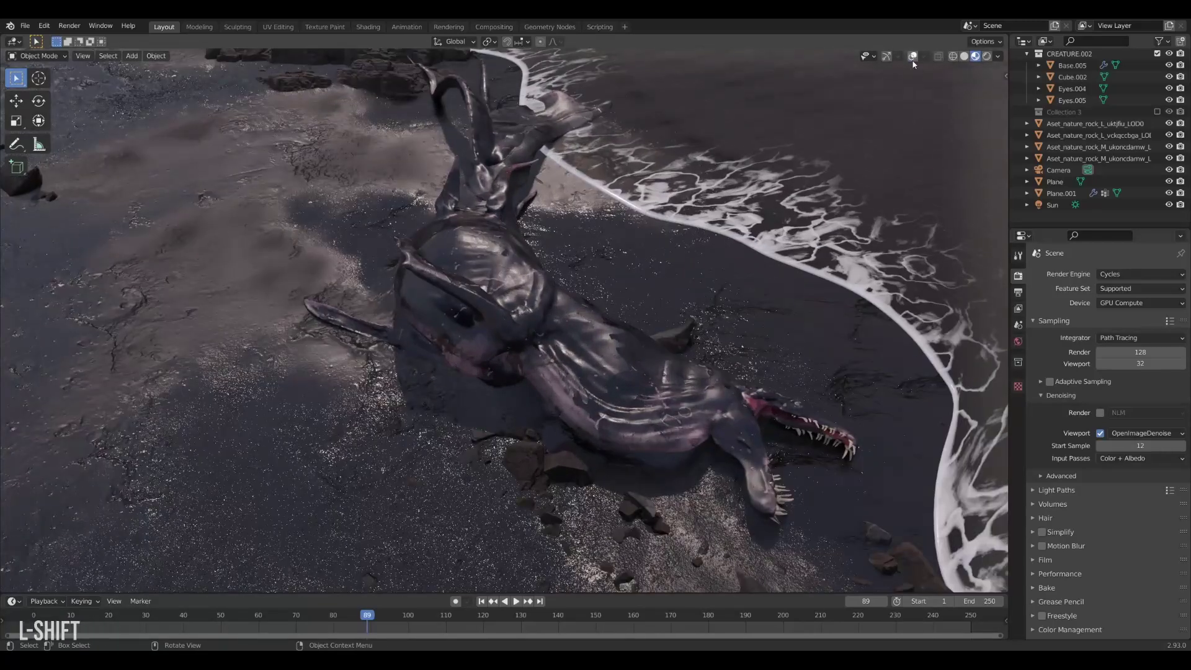
Turn on the viewport grid overlay and begin adding a plane above the creature
left_click(912, 56)
middle_click_drag(526, 314, 505, 349)
scroll(498, 353, "up", 2)
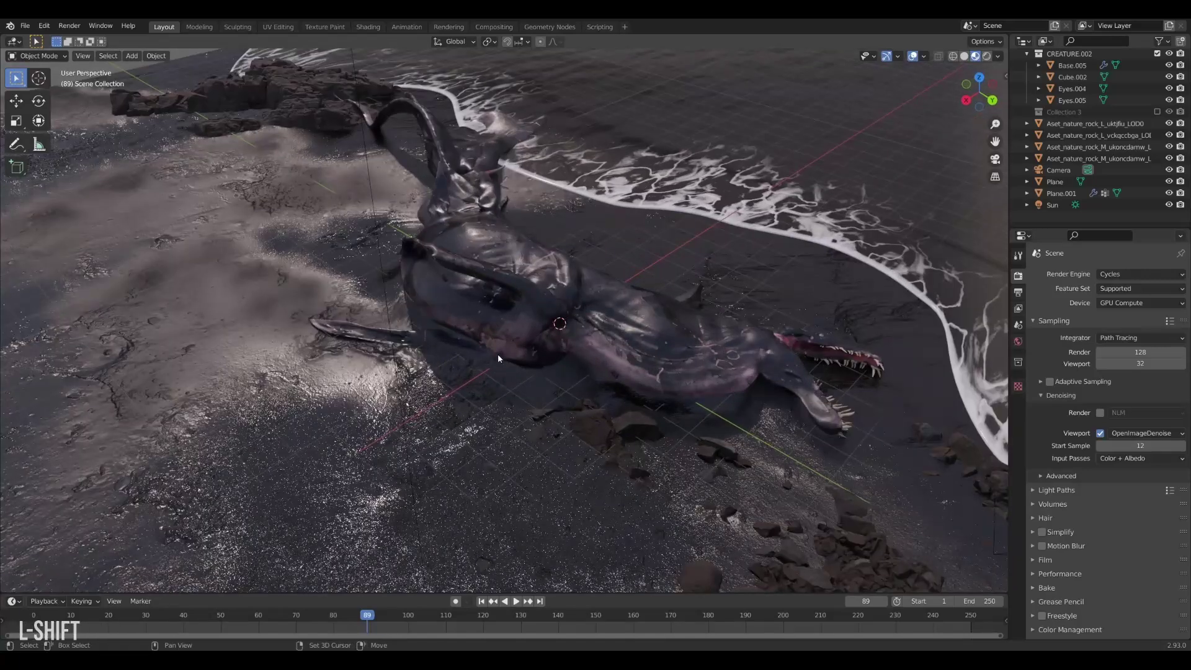
key("shift+a")
Add a plane for the blood pool and scale it up
left_click(611, 280)
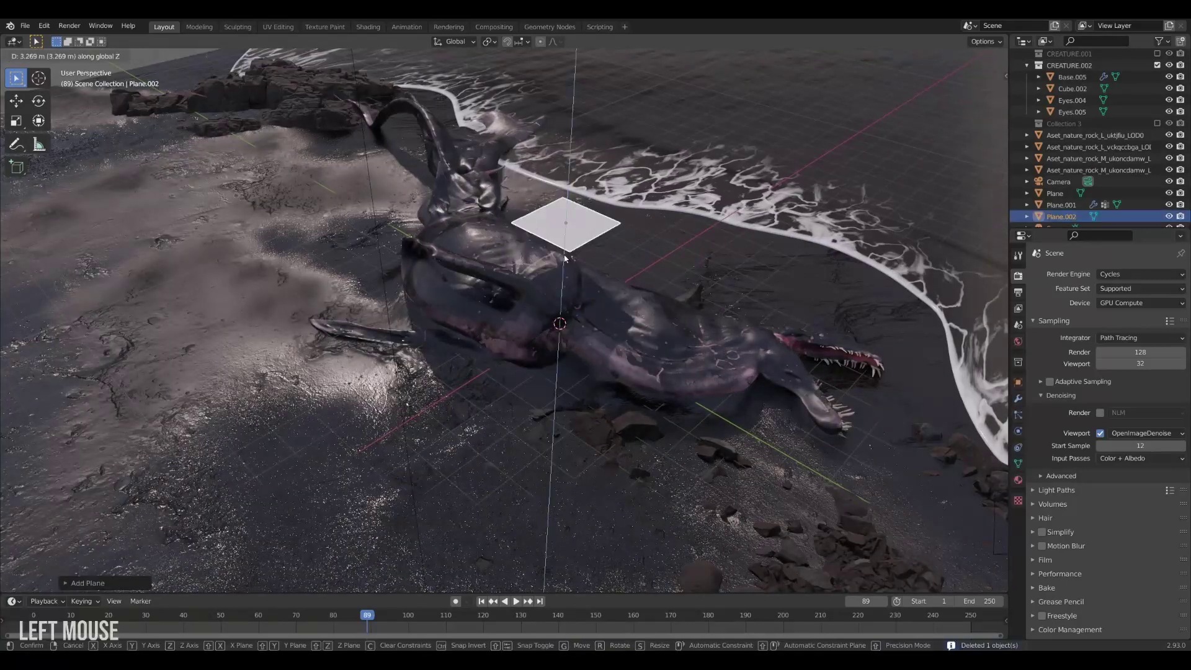
key("s")
left_click(599, 287)
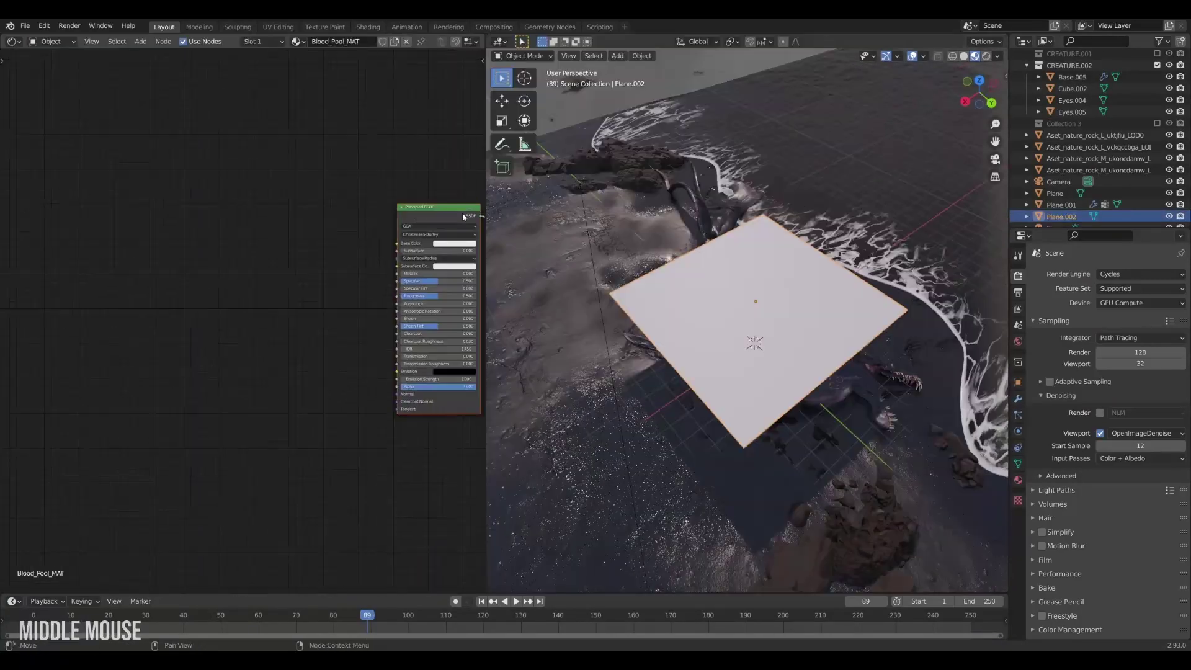
scroll(101, 189, "up", 1)
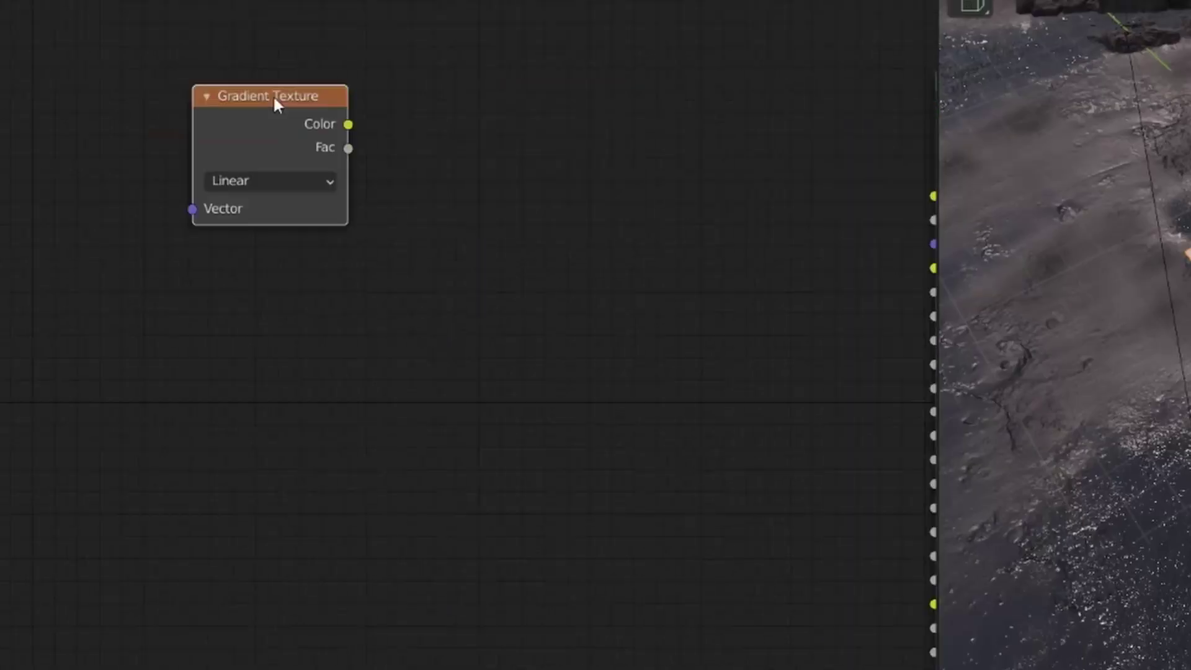
Build Blood_Pool_MAT with a Spherical gradient, an adjusted Mapping X location and a ColorRamp
left_click(265, 180)
left_click(248, 207)
double_click(480, 225)
left_click(307, 335)
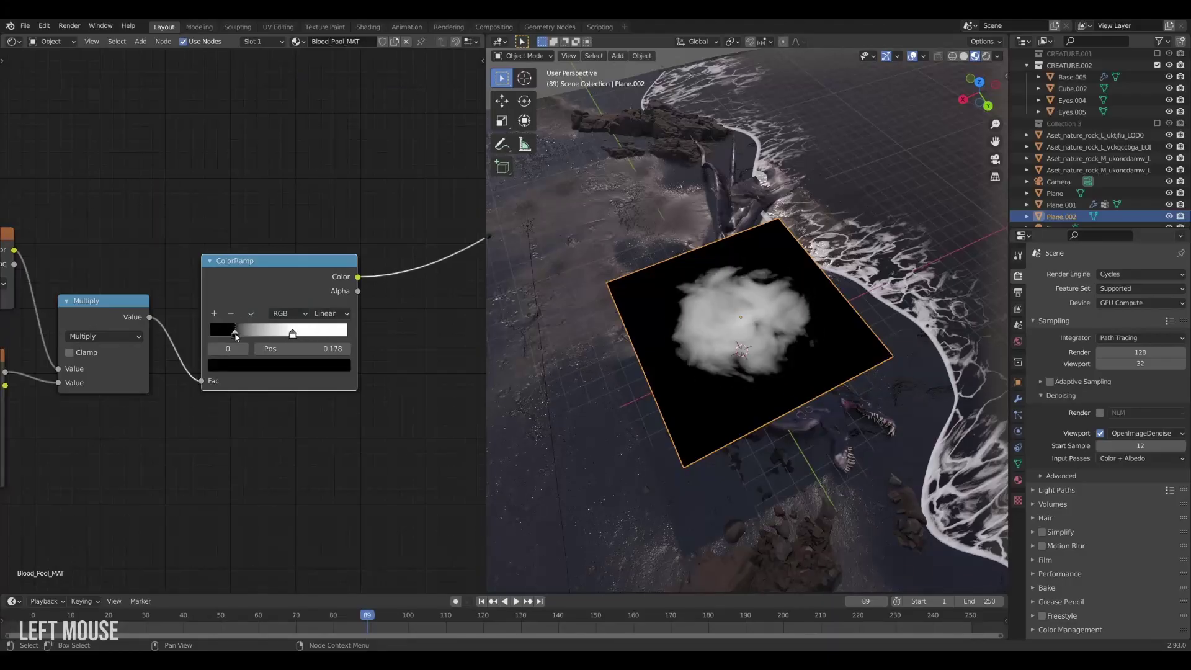
middle_click_drag(236, 337, 236, 434)
left_click(236, 434, "shift")
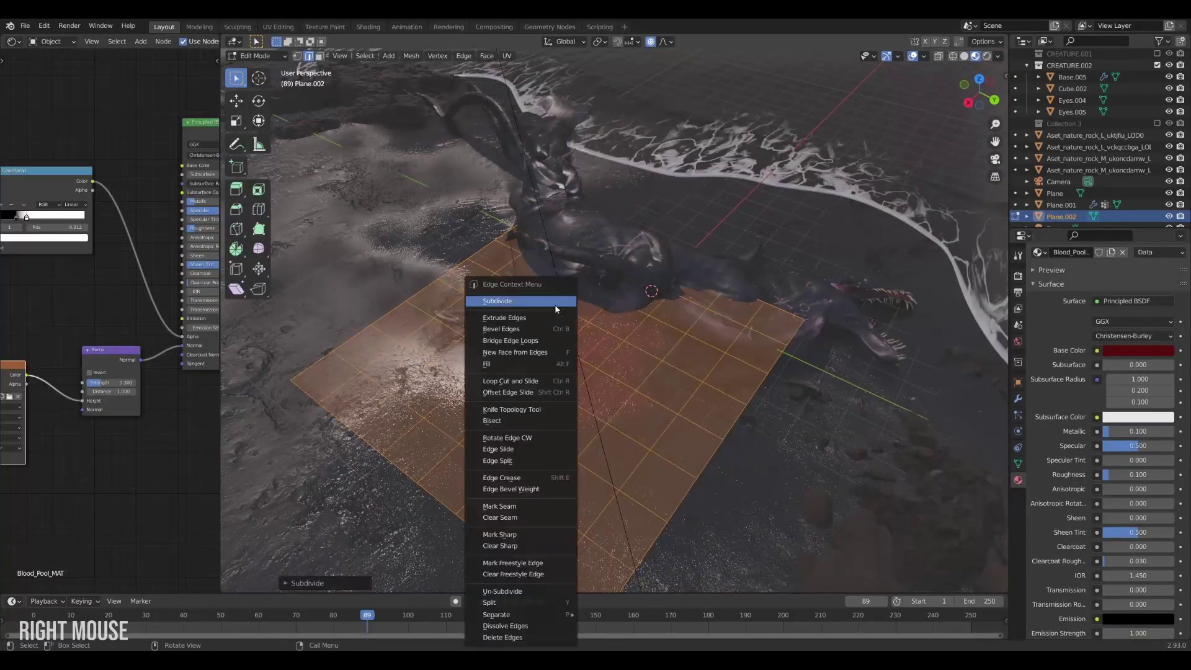
Add a Shrinkwrap modifier wrapping the blood plane onto the beach Plane
key("Tab")
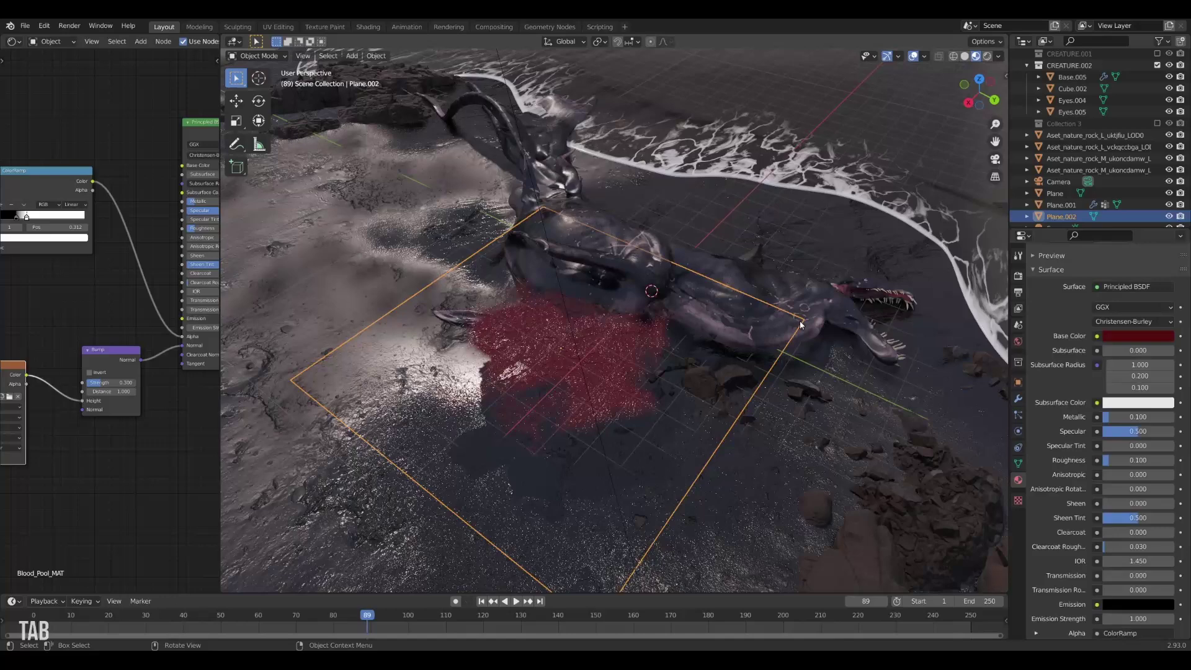
left_click(1018, 399)
left_click(1107, 273)
left_click(1055, 419)
left_click(1166, 343)
left_click(1088, 317)
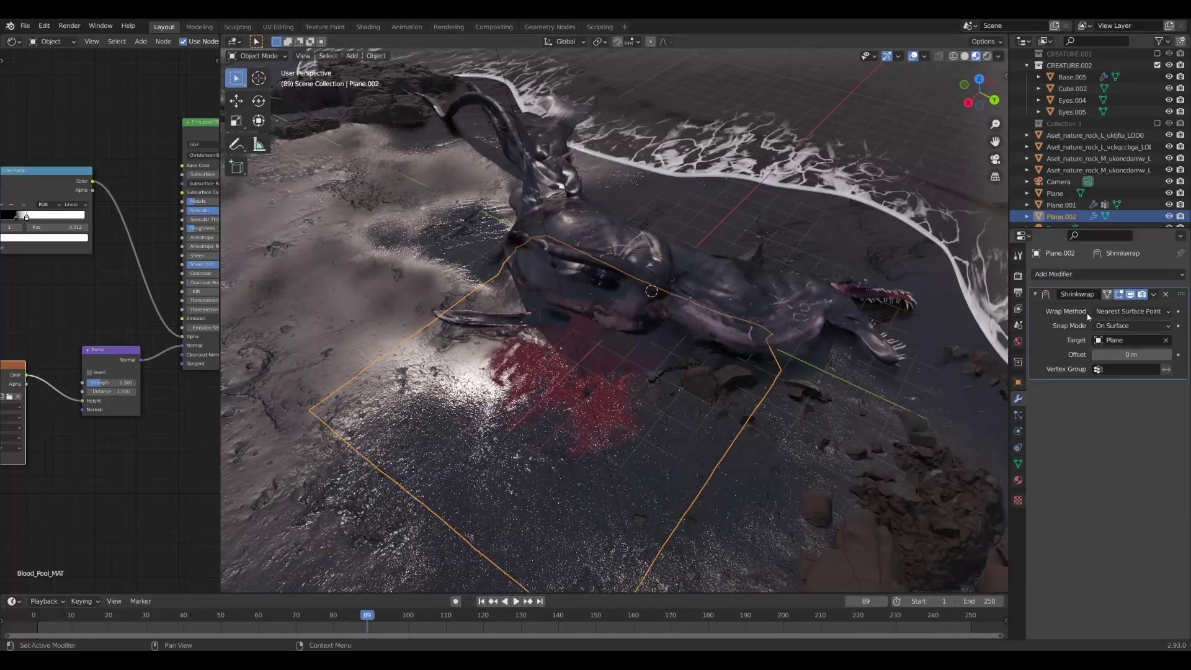
scroll(614, 310, "up", 3)
Adjust the blood pool's vertices vertically, then rotate the plane around Z
middle_click_drag(615, 311, 652, 292)
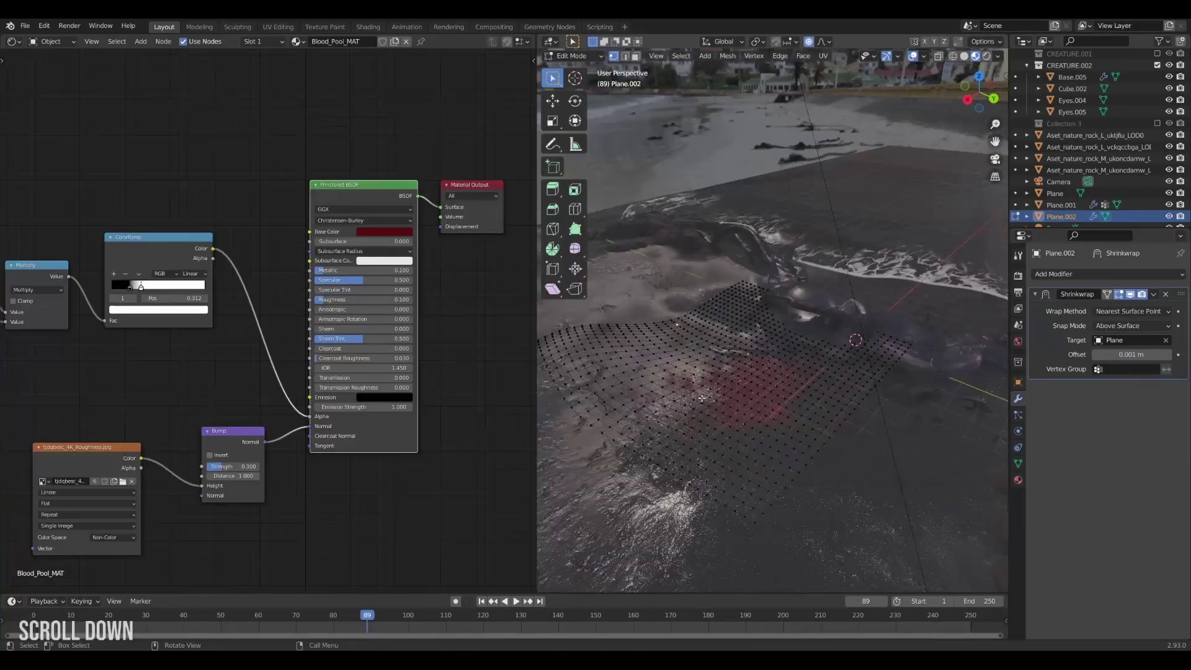
key("g")
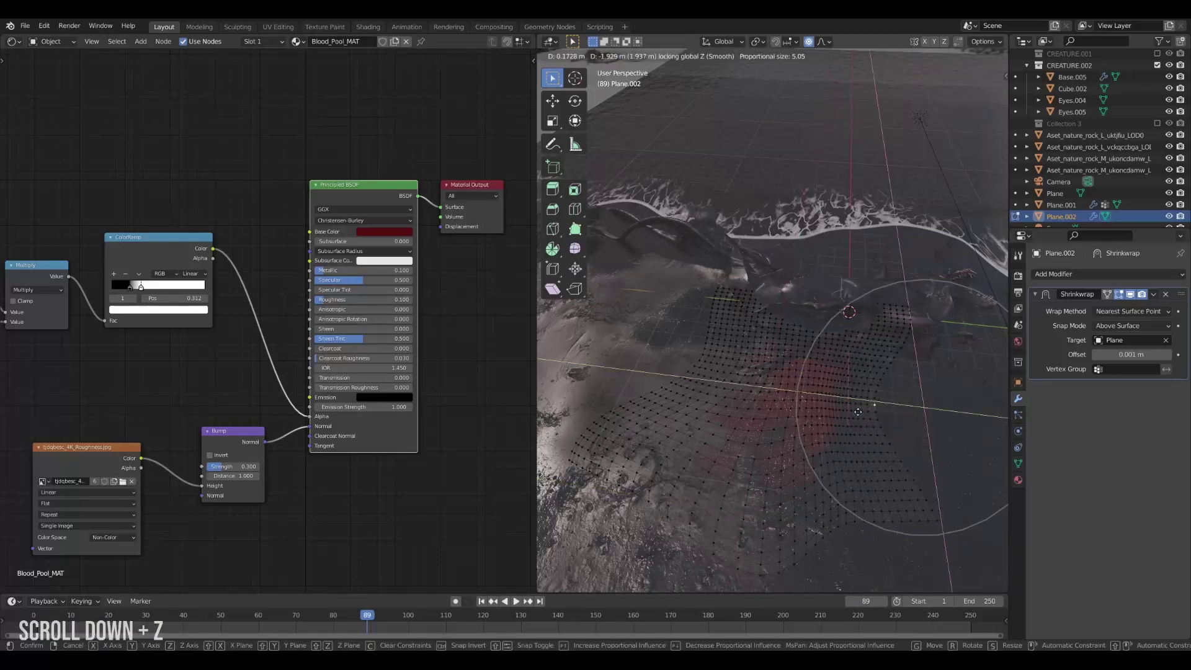
key("shift+z")
left_click(930, 328)
middle_click_drag(930, 329, 544, 42)
key("g")
key("shift+z")
left_click(888, 383)
key("Tab")
key("r")
key("z")
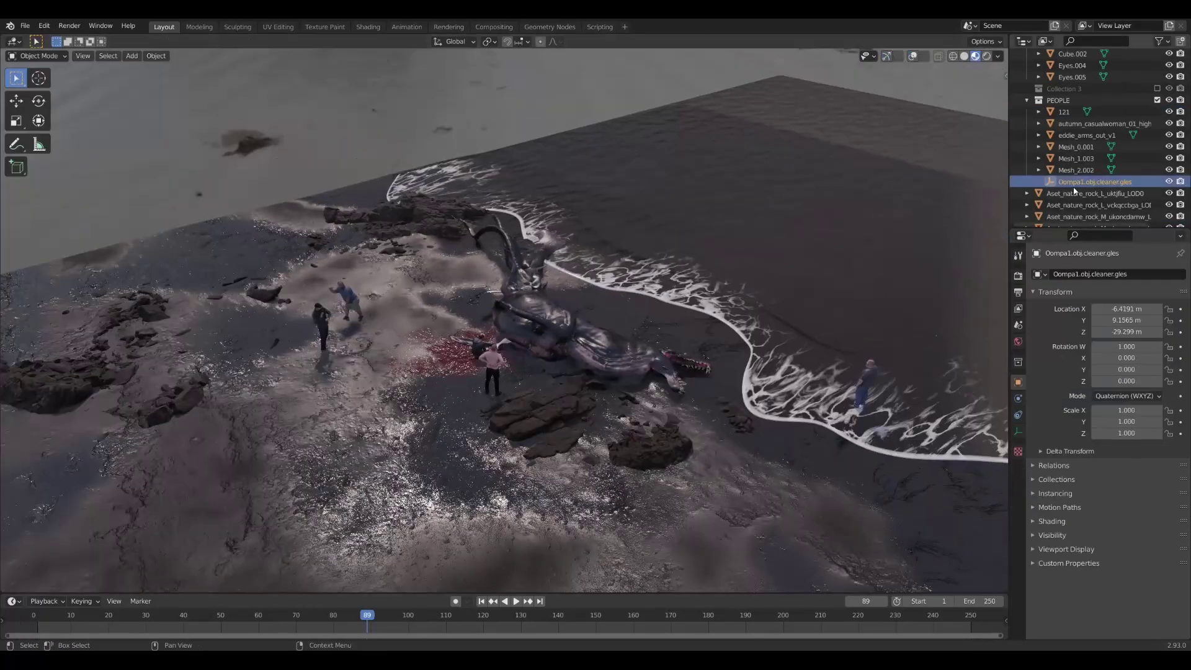
Reposition the onlooker kneeling by the blood pool, keeping its height fixed
left_click(868, 375)
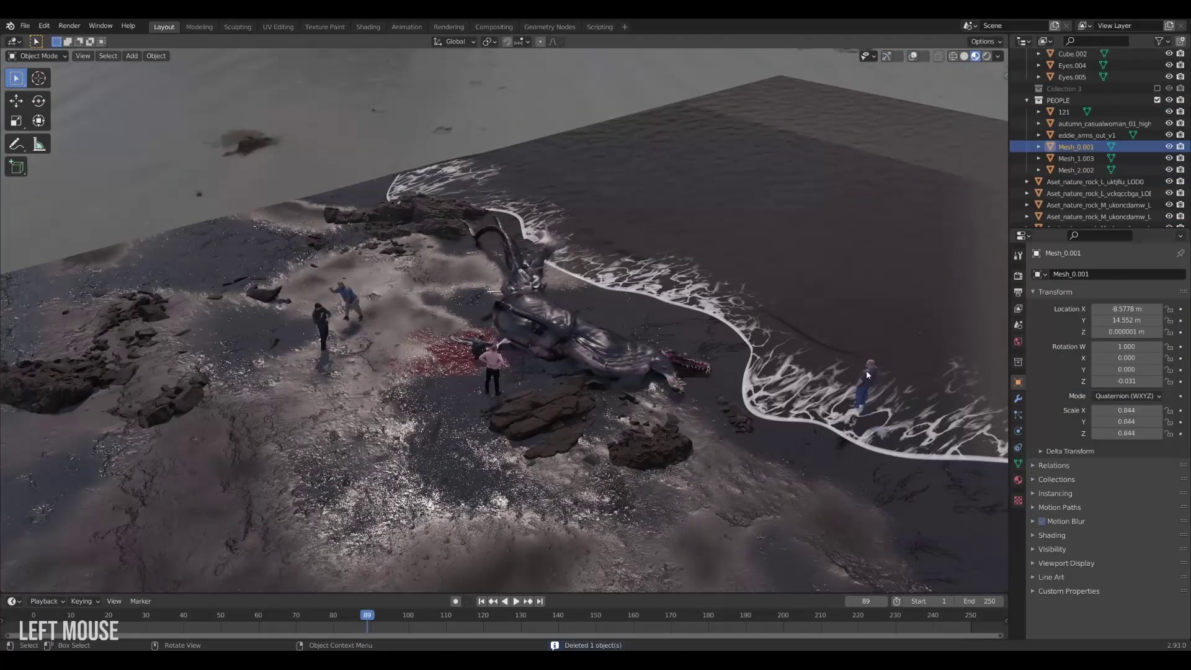
scroll(205, 336, "up", 4)
middle_click_drag(204, 337, 384, 292, "shift")
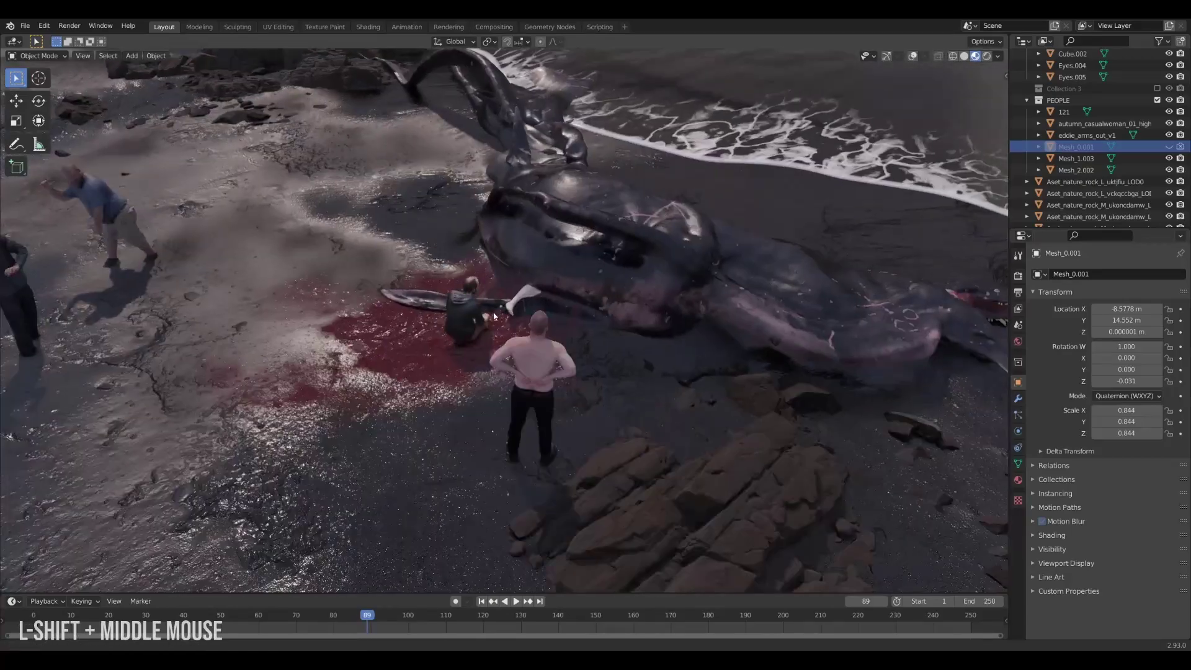
left_click(516, 284)
key("g")
key("shift+z")
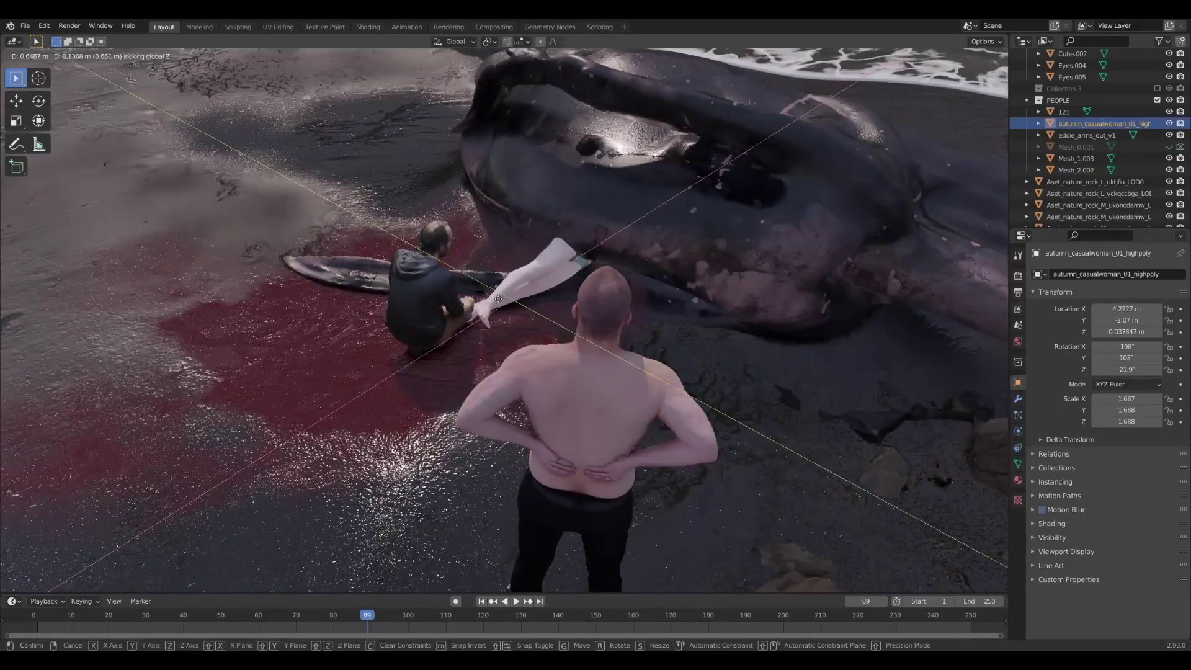
middle_click_drag(499, 299, 511, 344, "shift")
left_click(471, 403)
Replay the coat's cloth simulation, then lift the Turbulence field (strength -88.1) slightly above the sand
middle_click_drag(600, 377, 744, 279)
left_click(12, 56)
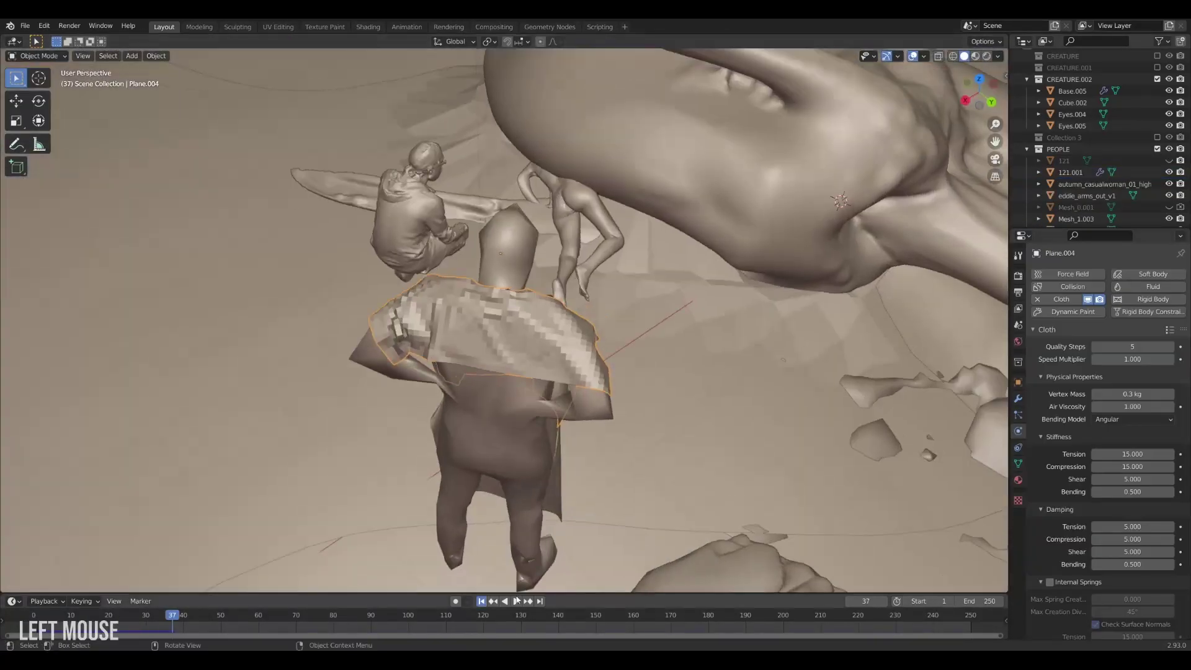
left_click(481, 601)
left_click(516, 601)
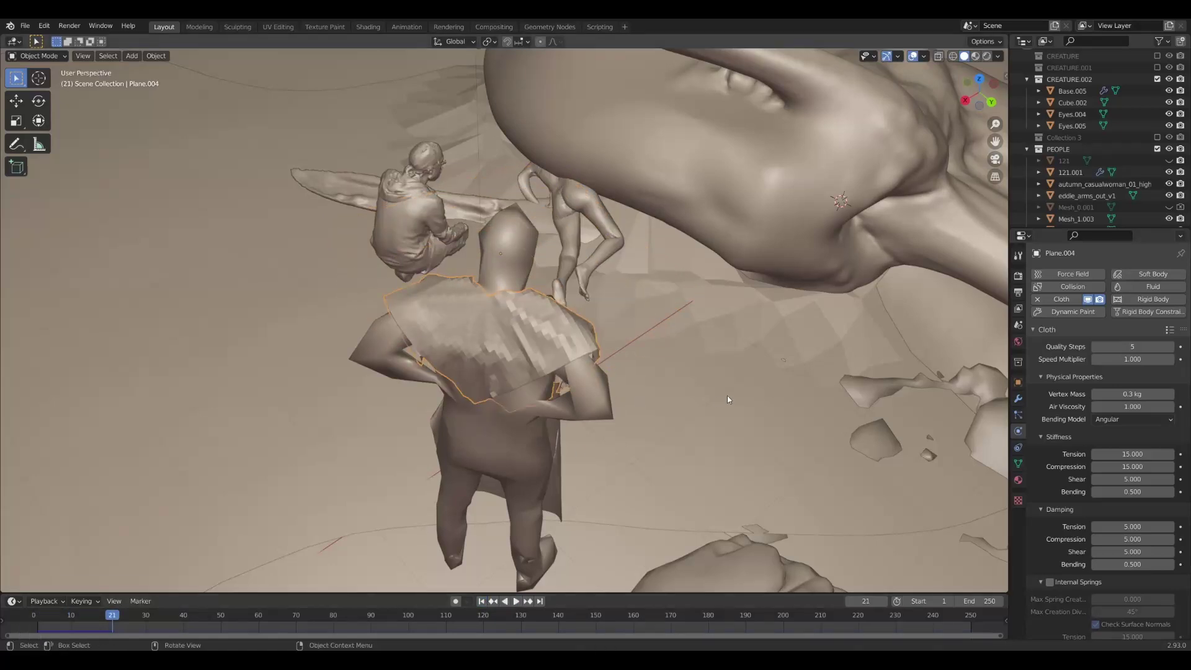
mouse_move(727, 396)
middle_mouse_down()
mouse_move(552, 366)
mouse_move(552, 348)
middle_mouse_up()
left_click(490, 312)
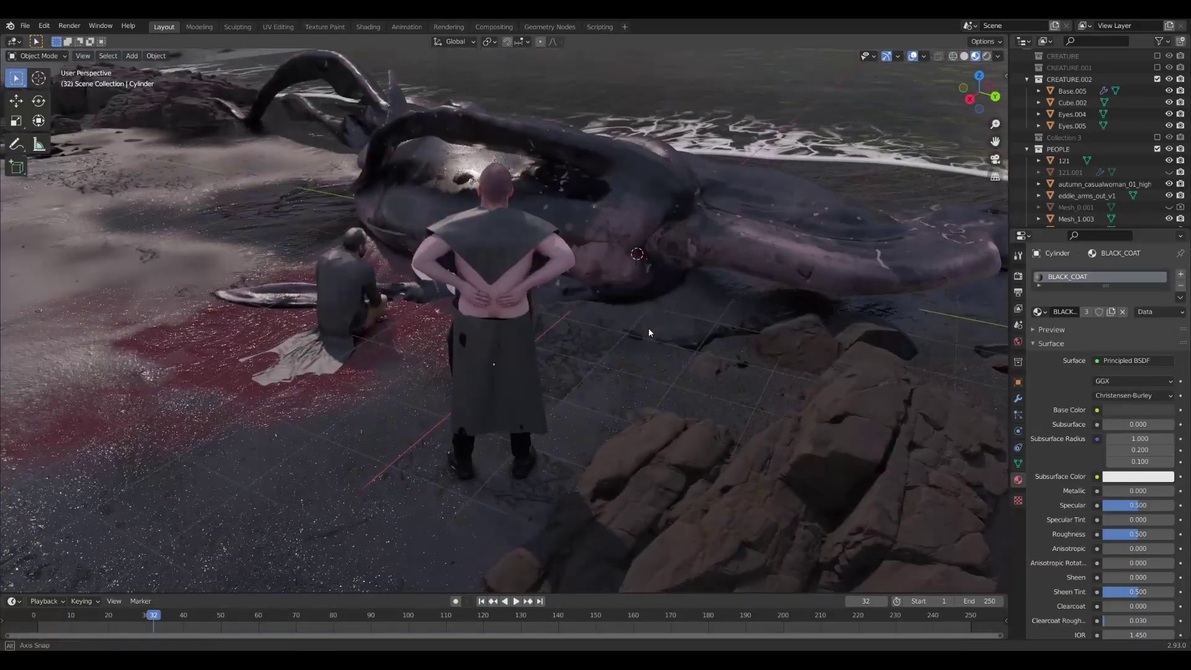
middle_click_drag(649, 328, 714, 280)
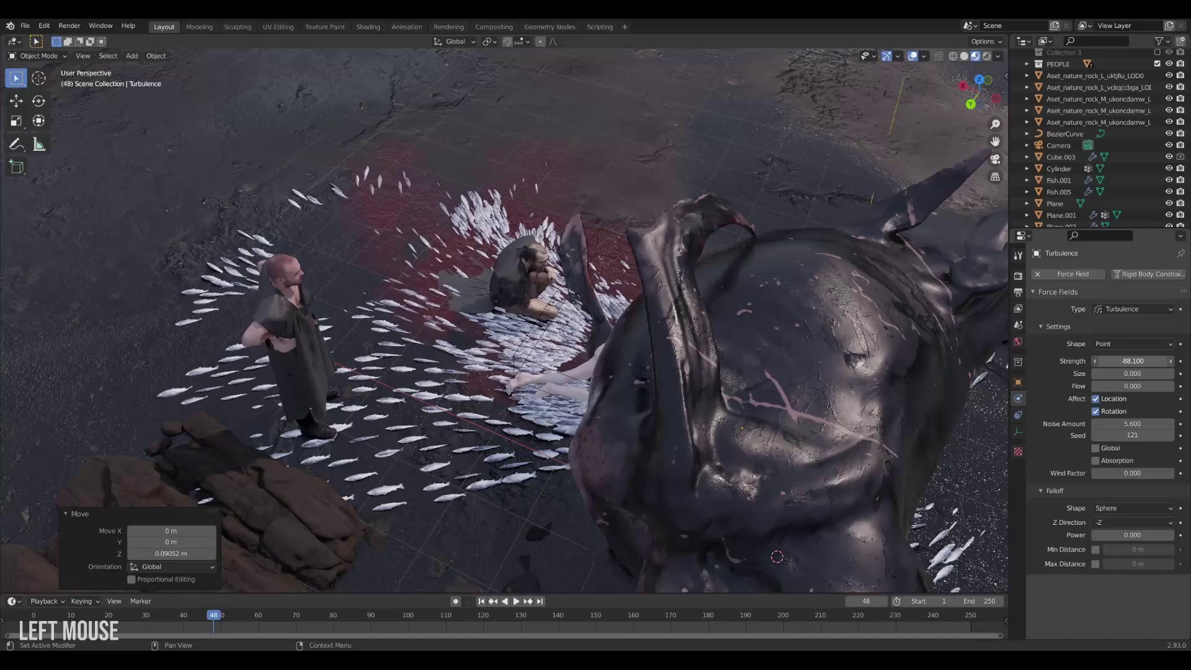
Set the turbulence to Both Z with Power 2.2 and Strength 84.2, then inspect the Fish.005 mesh
left_click(1106, 536)
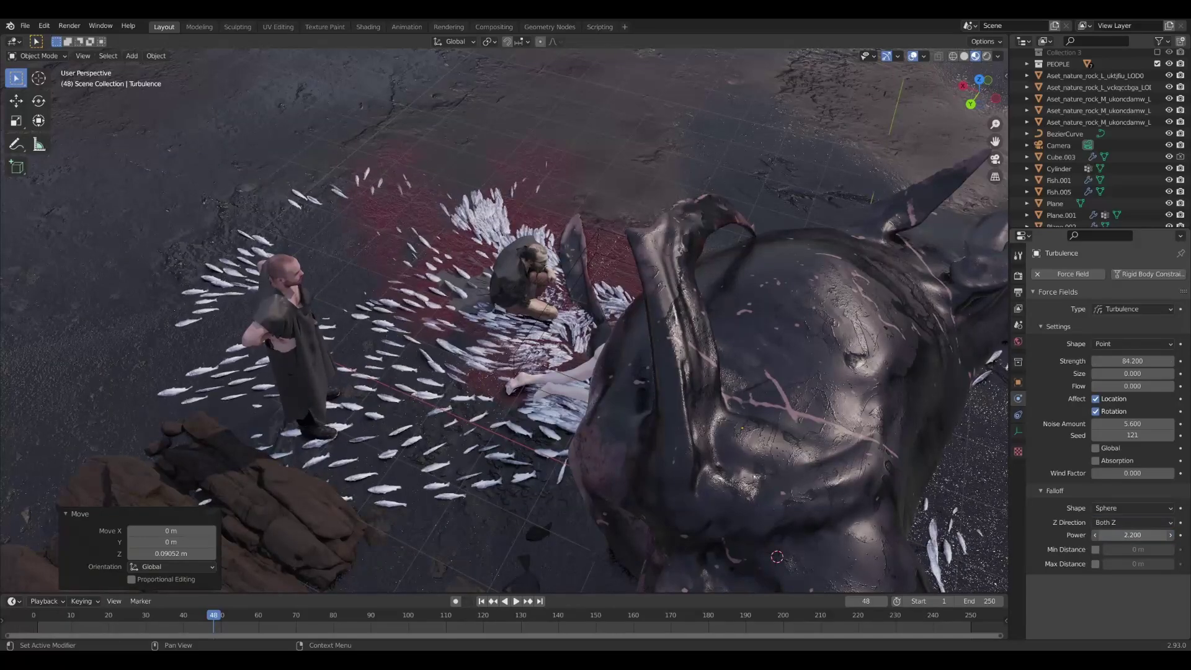
middle_click_drag(931, 372, 559, 323)
left_click(497, 375)
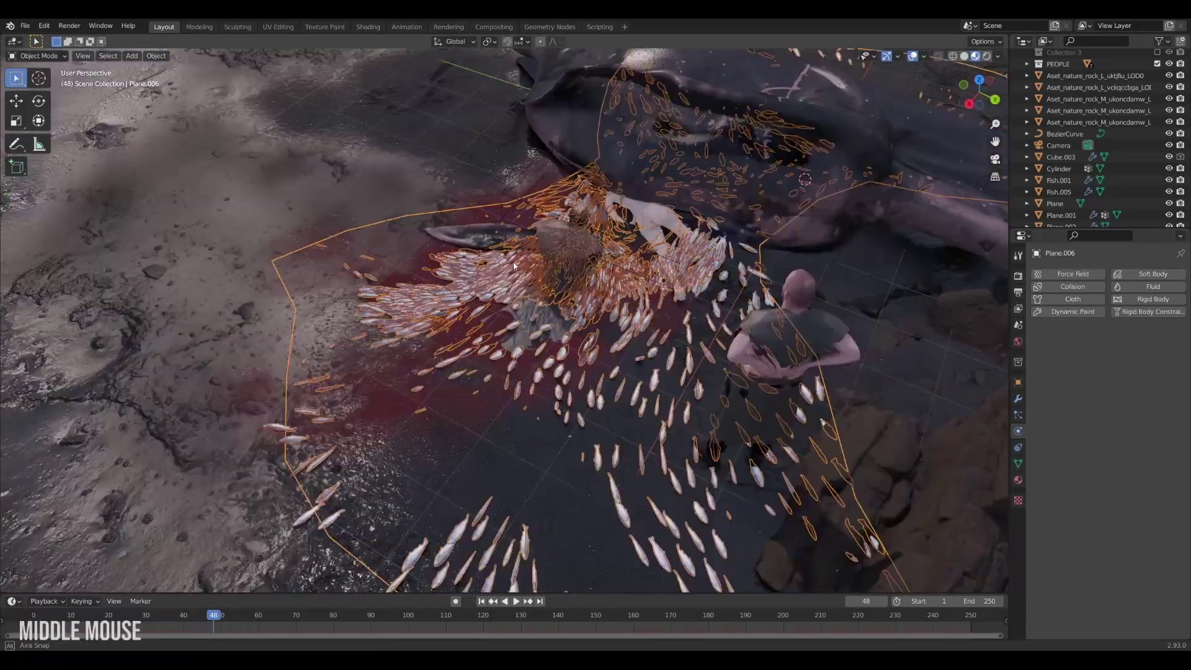
scroll(1070, 448, "down", 5)
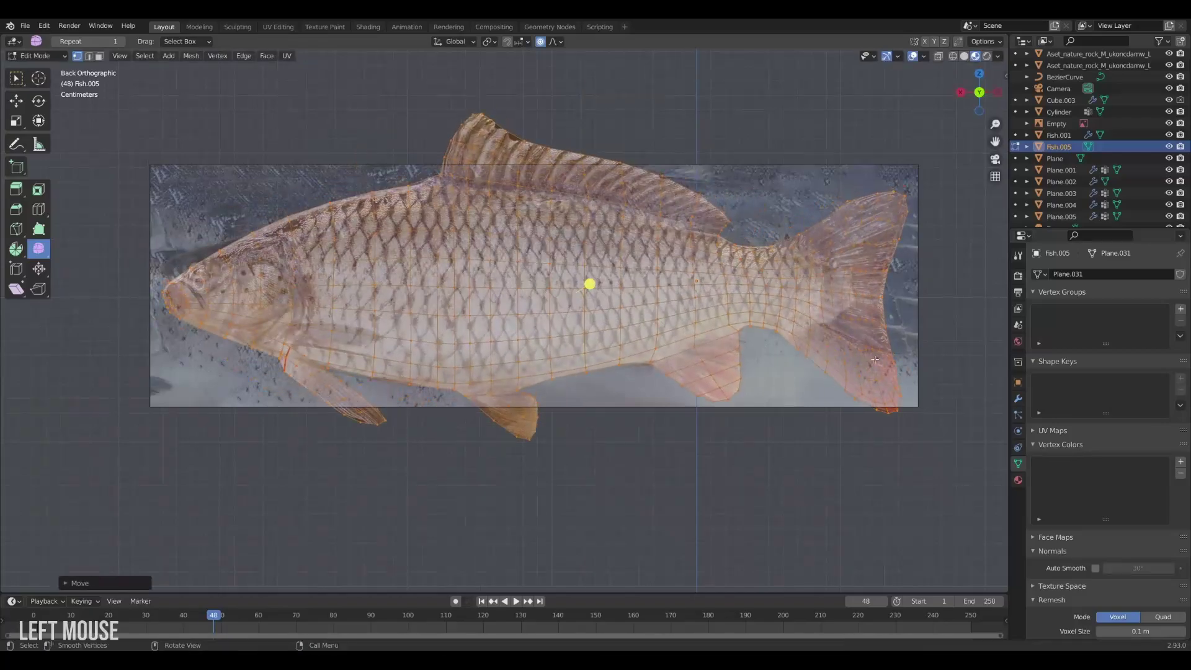
scroll(407, 338, "down", 2)
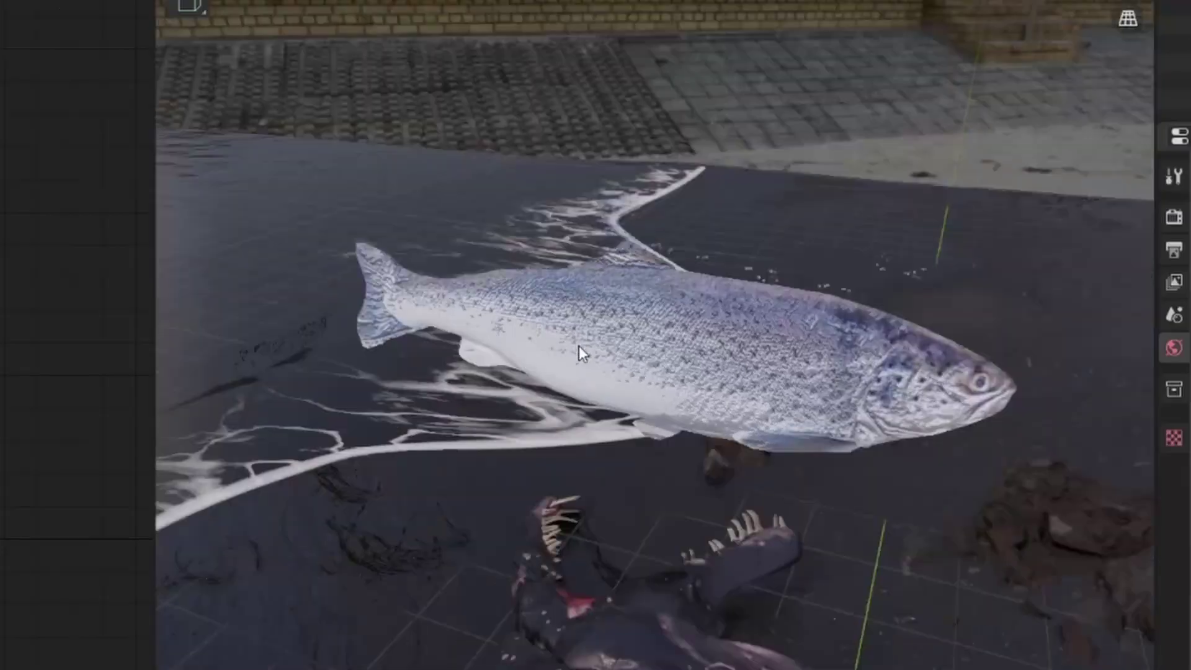
middle_click_drag(579, 345, 654, 351)
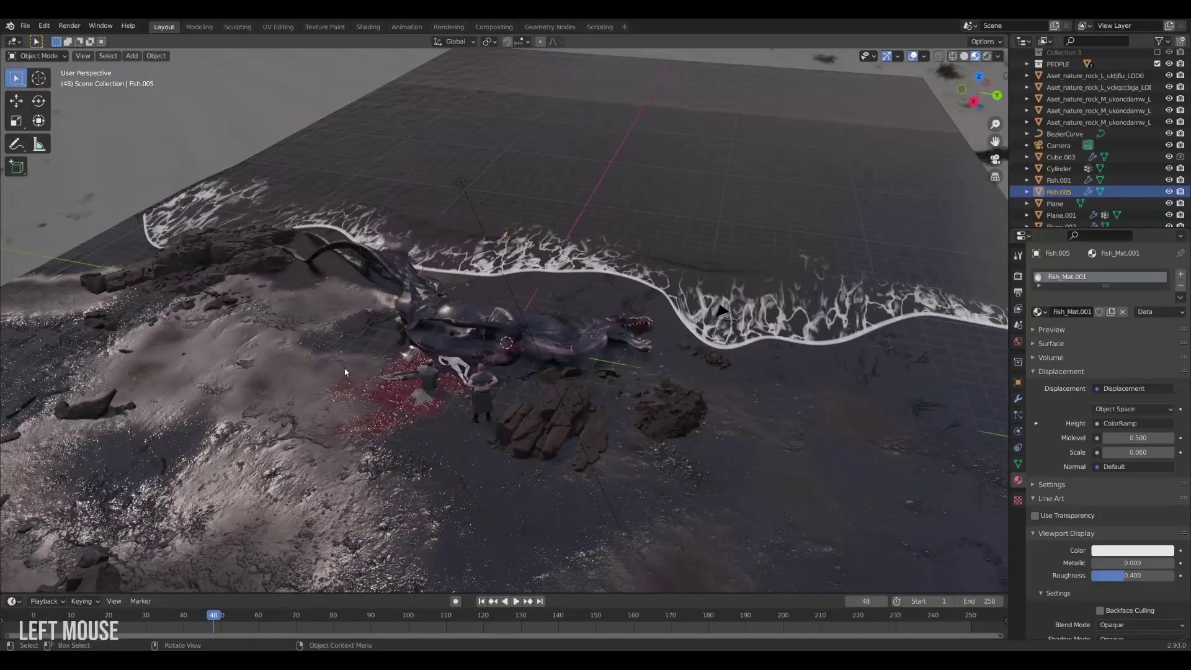
Add a plane at the monster, enlarge it about ten times and slide it flat over the beach
left_click(345, 372)
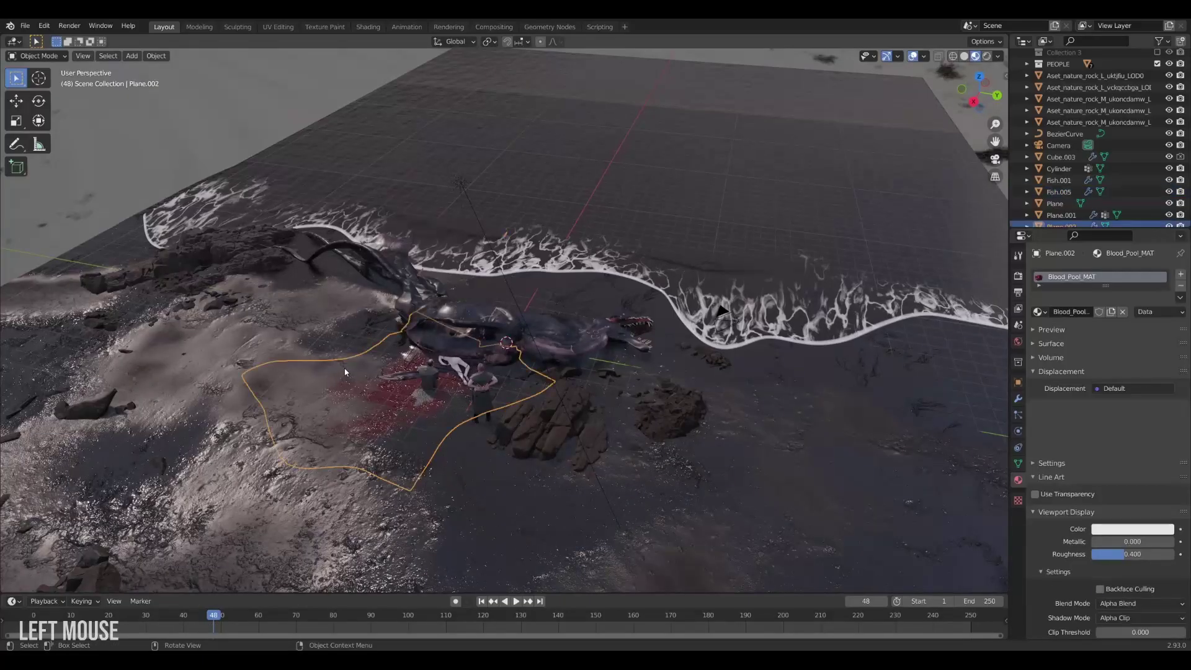
left_click(356, 319)
key("shift+a")
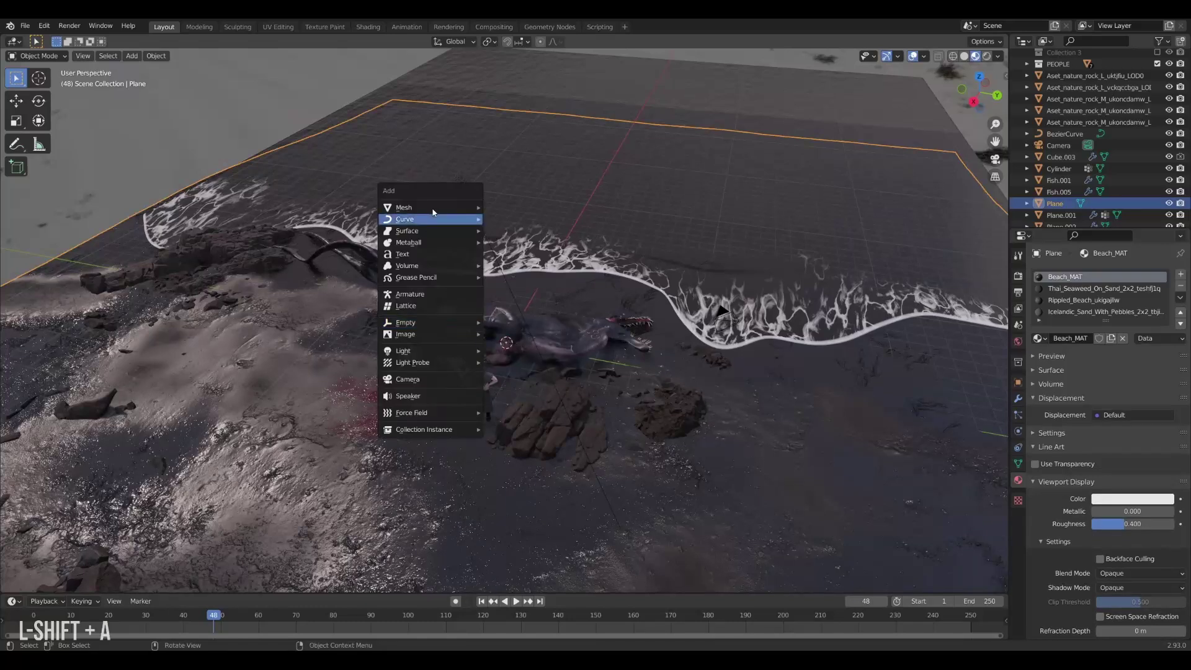
left_click(509, 206)
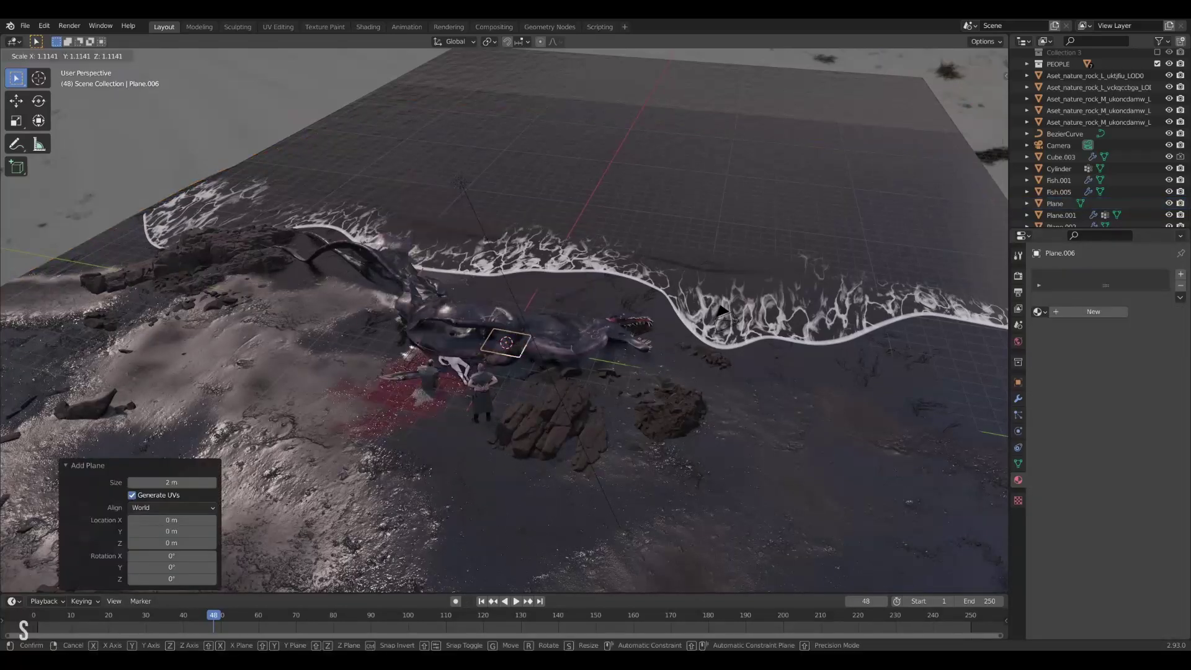
left_click(721, 310)
middle_click_drag(722, 310, 552, 378)
key("g")
key("shift+z")
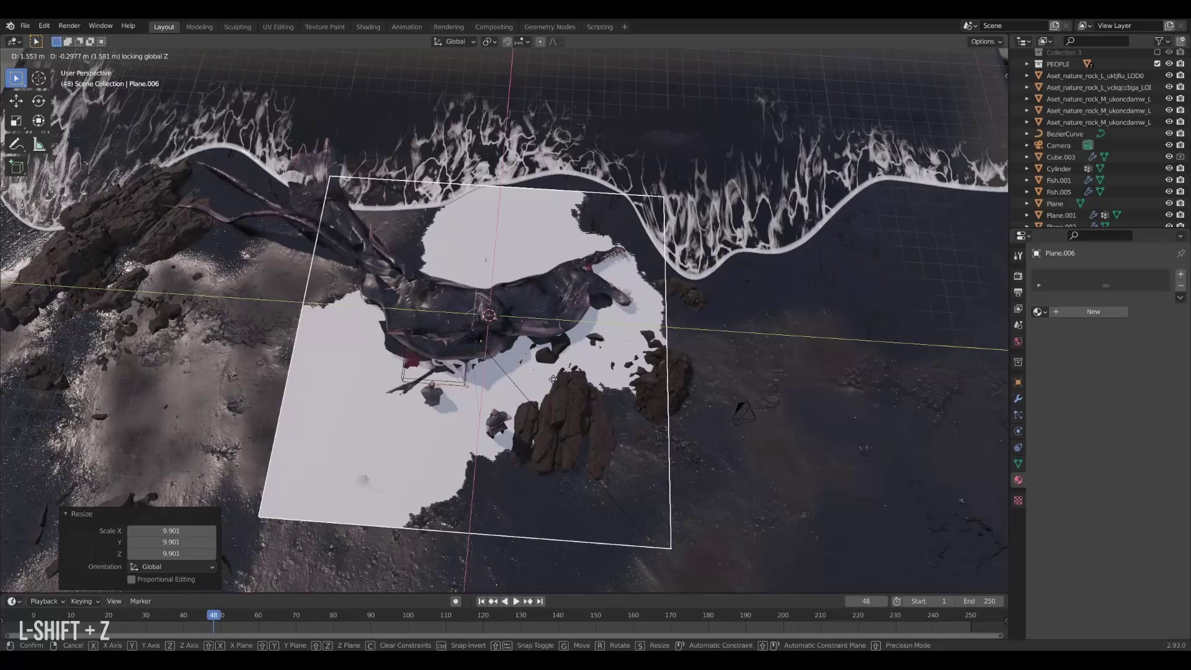
left_click(553, 379)
Add a Shrinkwrap modifier targeting the beach Plane with Above Surface snap mode
left_click(1018, 398)
left_click(1109, 273)
left_click(1049, 487)
left_click(1131, 340)
left_click(1131, 332)
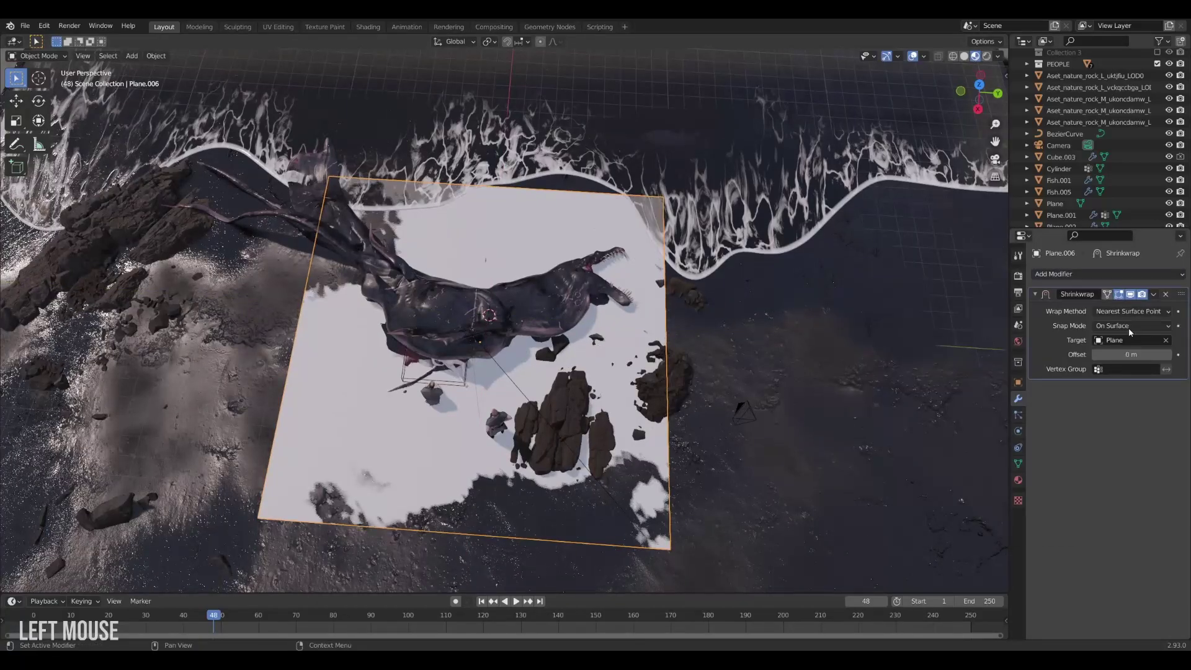
left_click(1130, 325)
left_click(1123, 381)
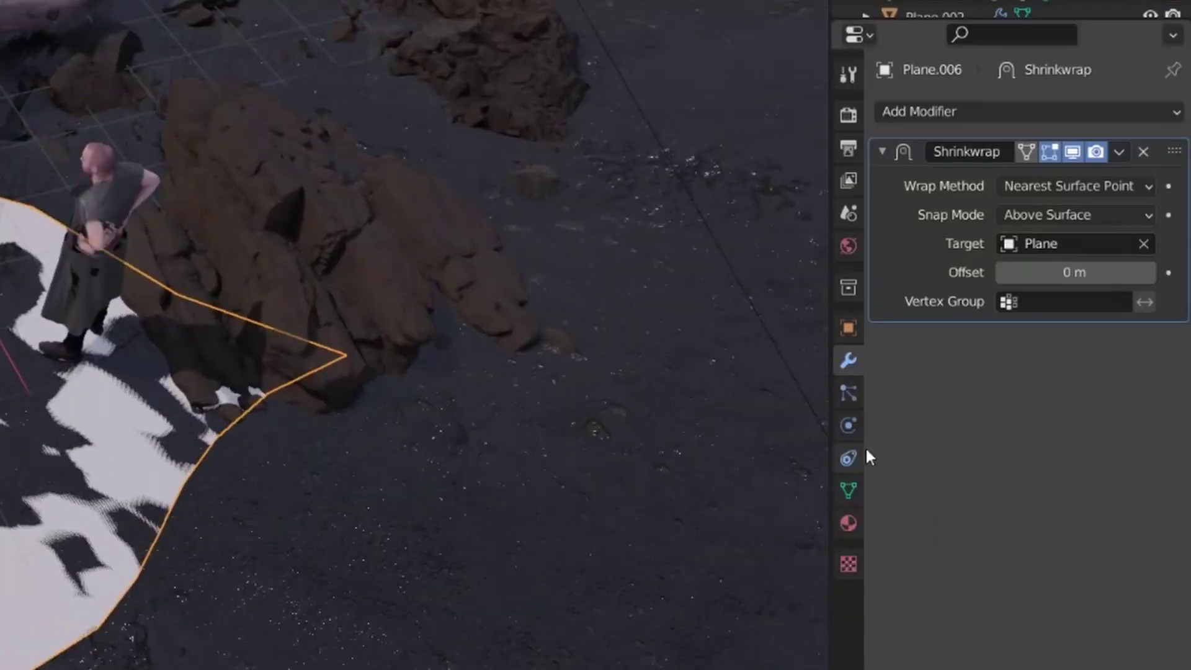
Add a new hair particle system to the plane
left_click(848, 393)
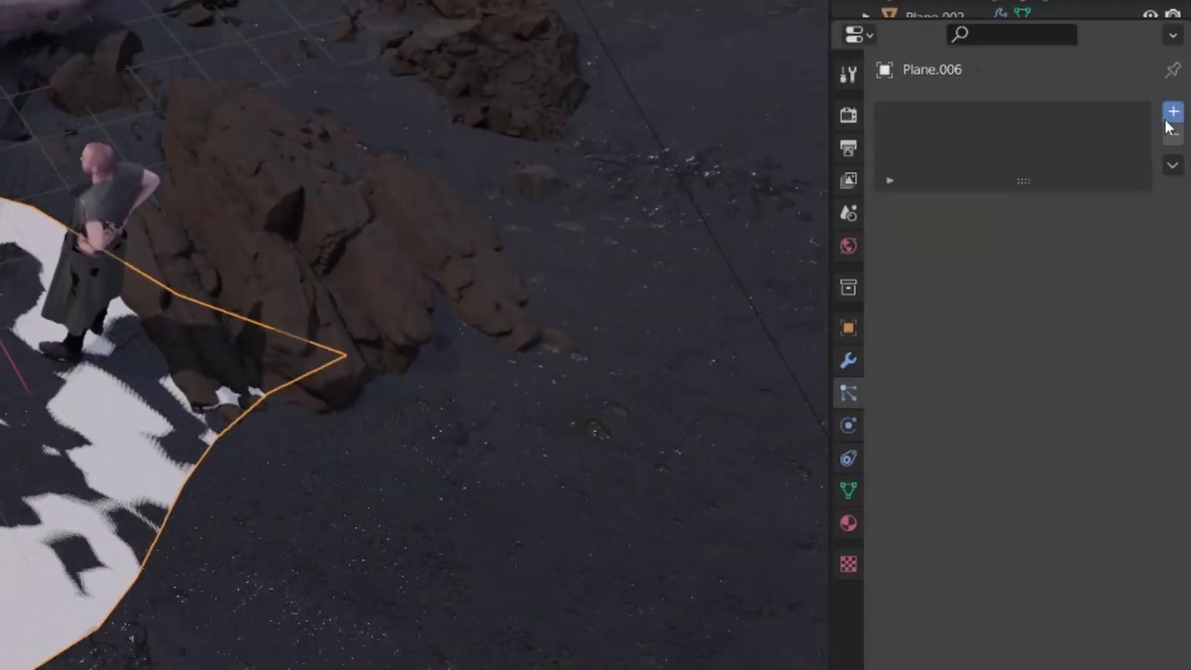
left_click(1173, 112)
left_click(1122, 238)
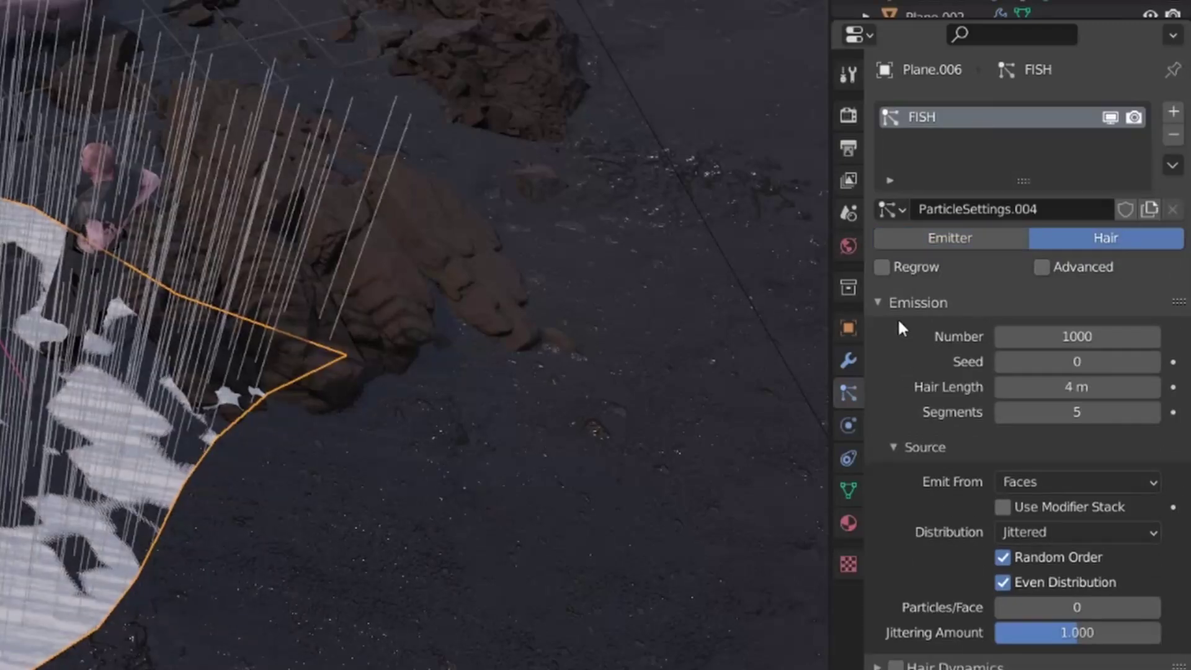
left_click(906, 302)
Render the particles as object Fish.005 at a scale of 0.1
left_click(1048, 392)
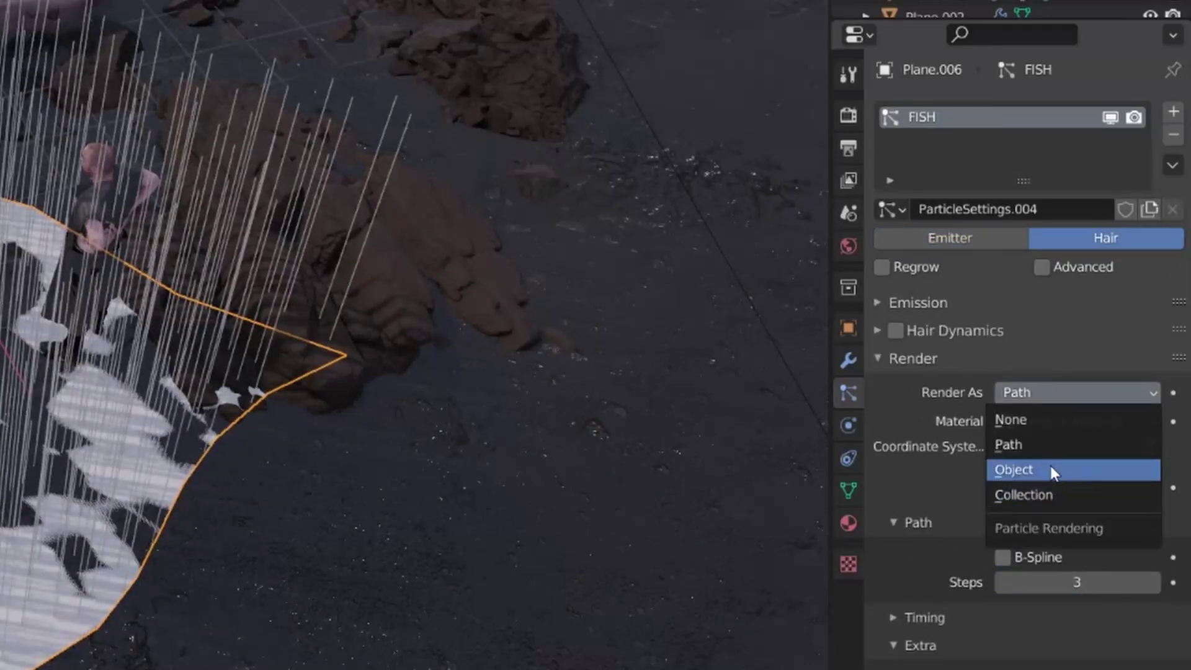
left_click(1051, 470)
left_click(1054, 560)
type("fi")
left_click(968, 617)
left_click(1146, 300)
type("0")
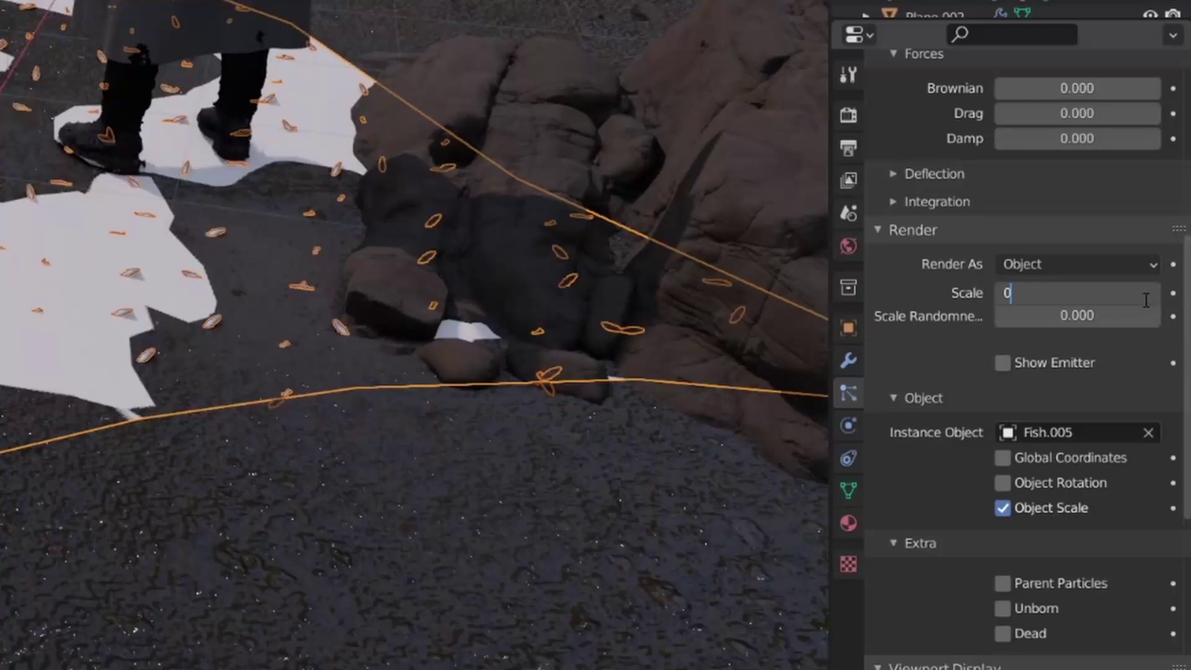
type(".1")
key("Return")
Switch the plane to Particle Edit mode and view the fish strands from a low angle
key("ctrl+Tab")
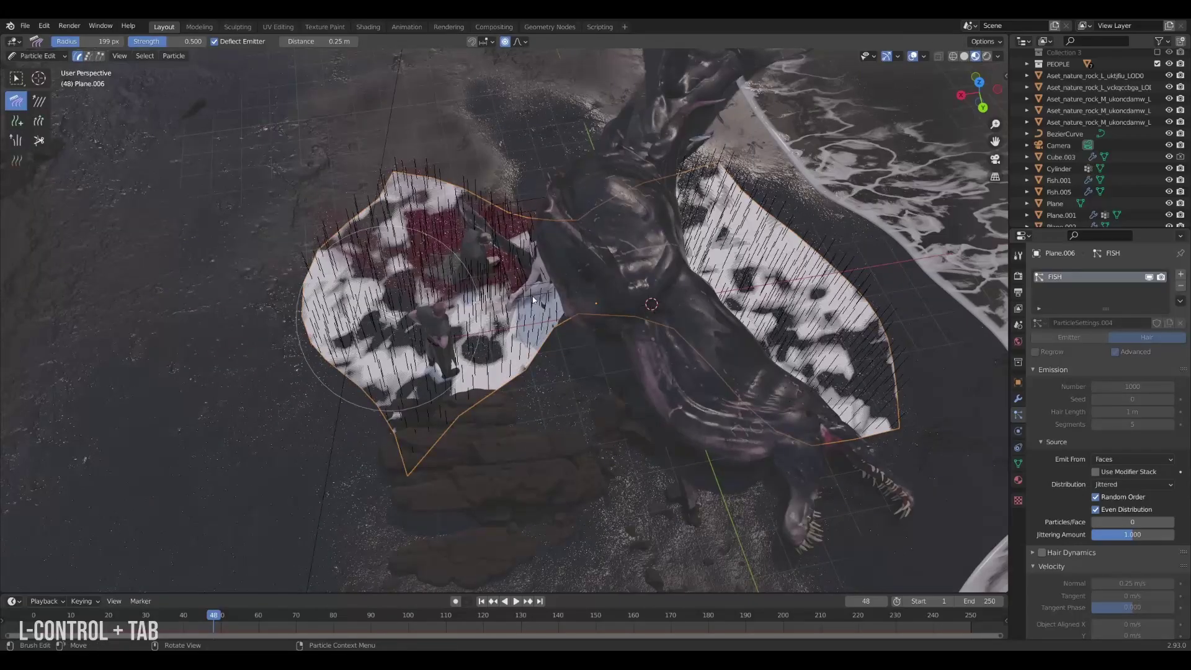
left_click(266, 468)
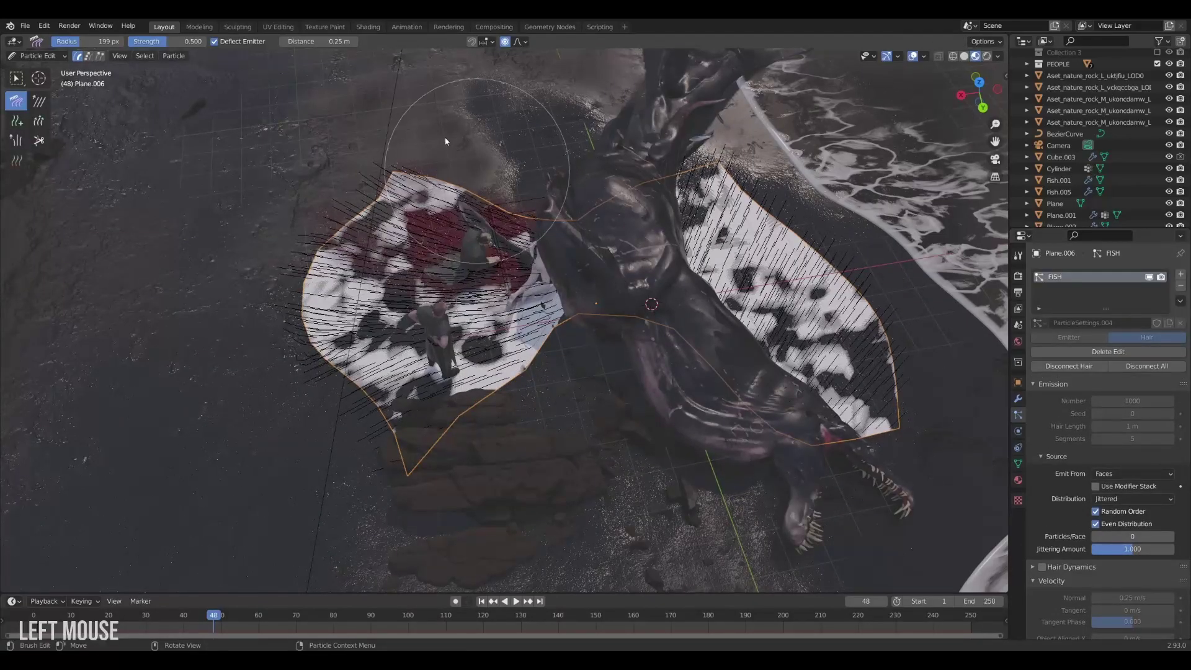
middle_click_drag(750, 162, 559, 235)
Trim the fish strands near the onlooker with the Cut brush, then select Plane.001
key("ctrl+Tab")
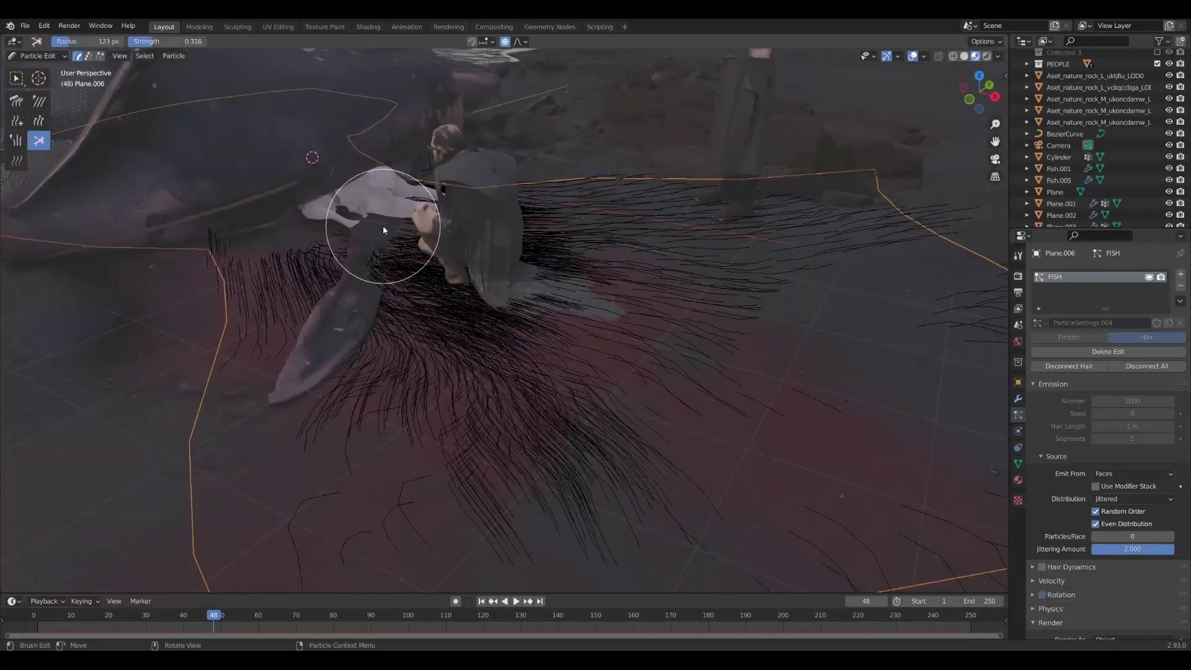
left_click_drag(478, 345, 428, 297)
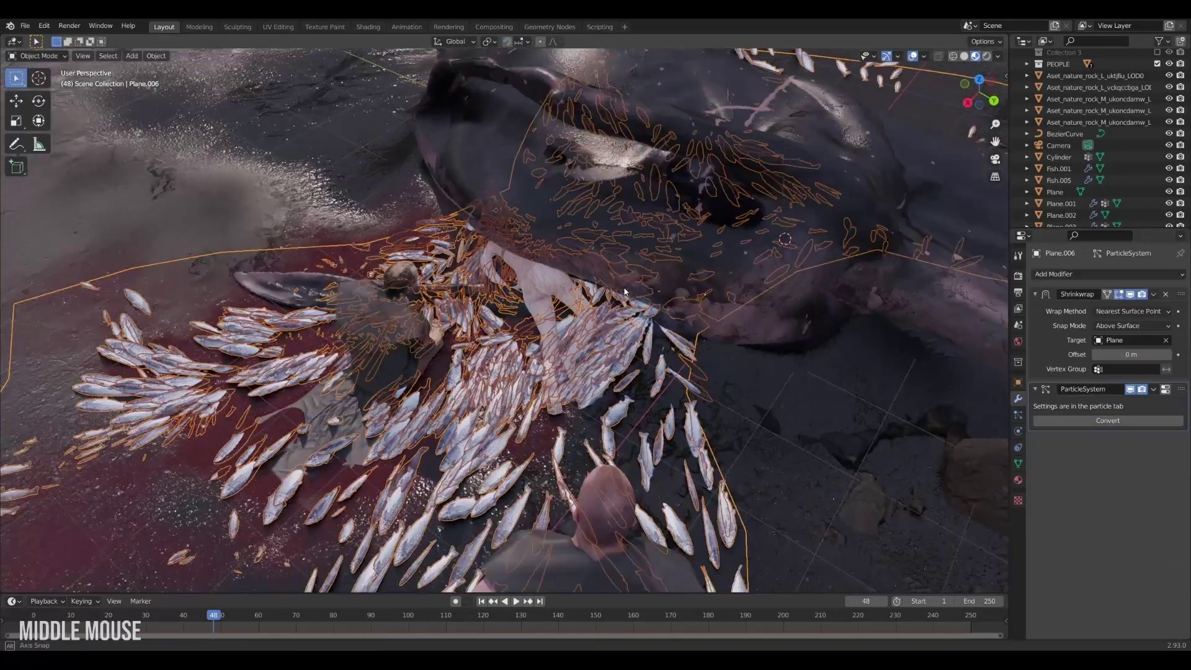
middle_click_drag(626, 292, 577, 223)
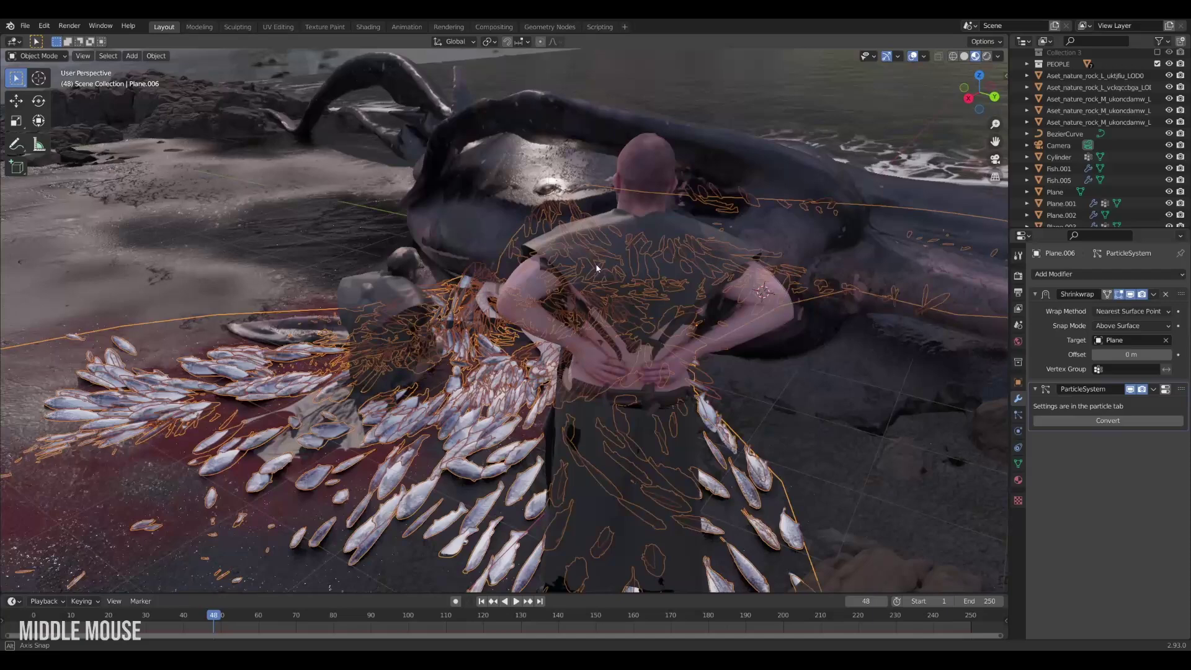
left_click(559, 174)
middle_click_drag(559, 174, 456, 363)
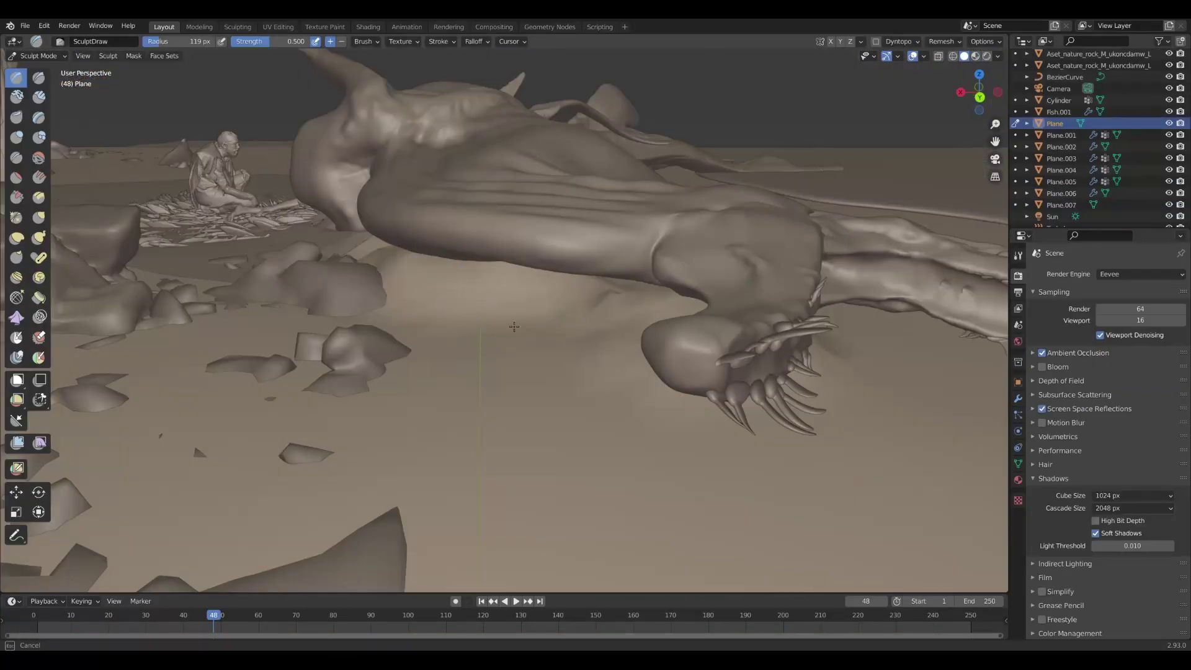
Add the lying figure to the selection and bring its blood texture nodes into view
middle_click_drag(498, 327, 462, 292)
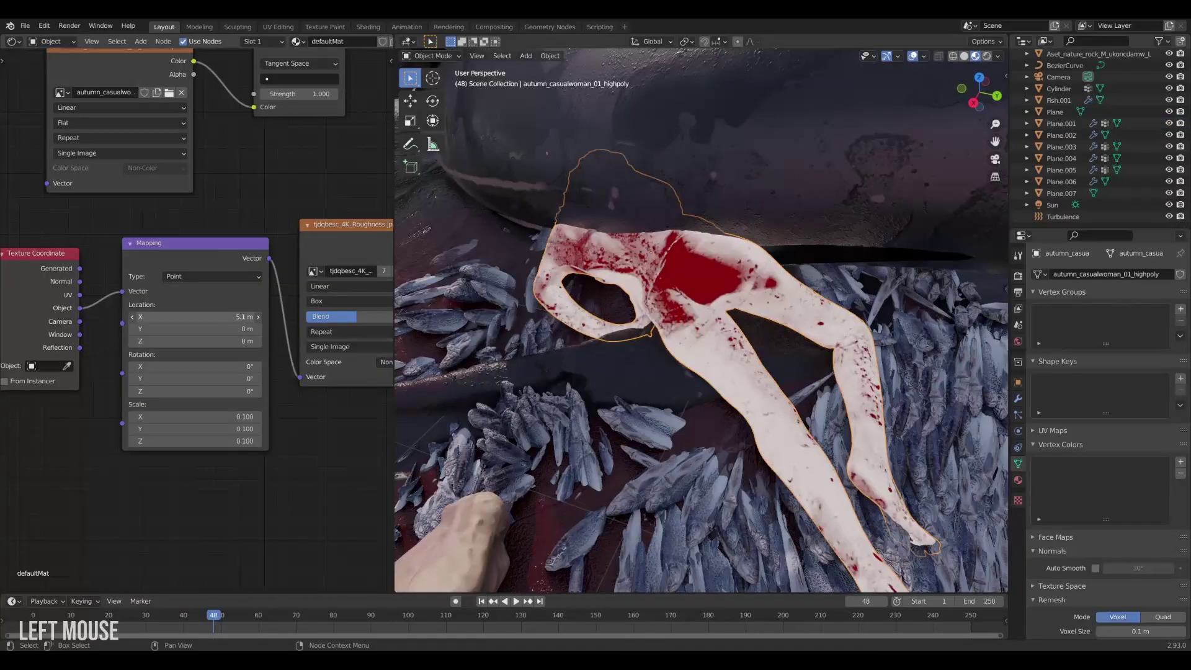
left_click(670, 279, "shift")
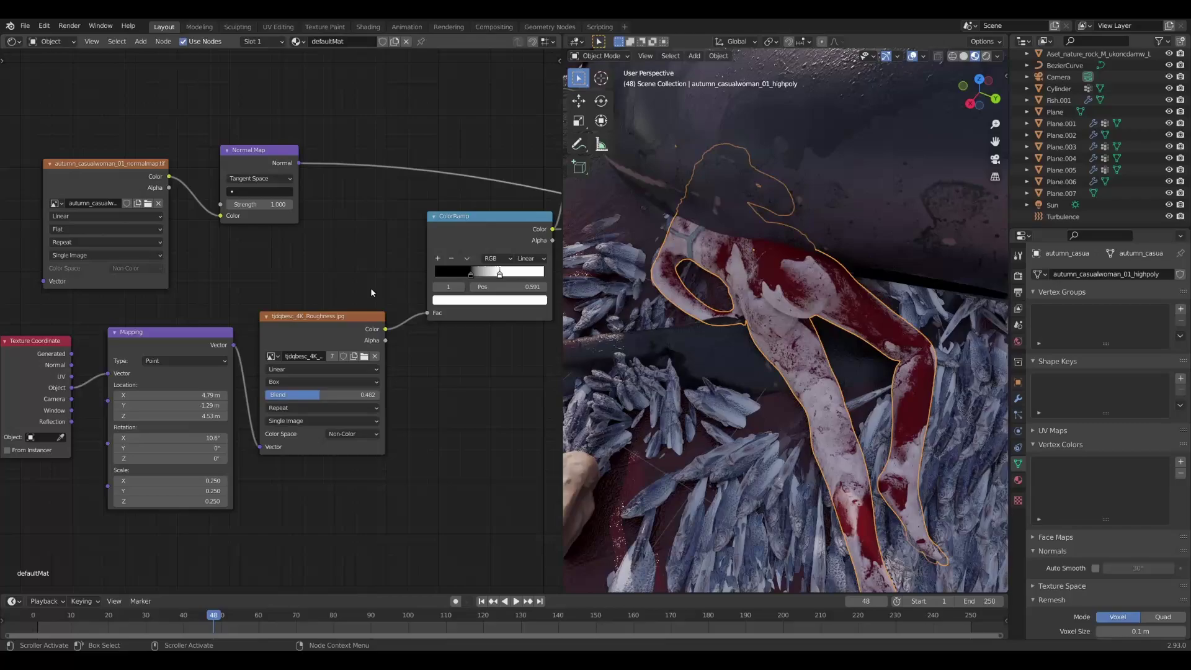
middle_click_drag(371, 288, 104, 459)
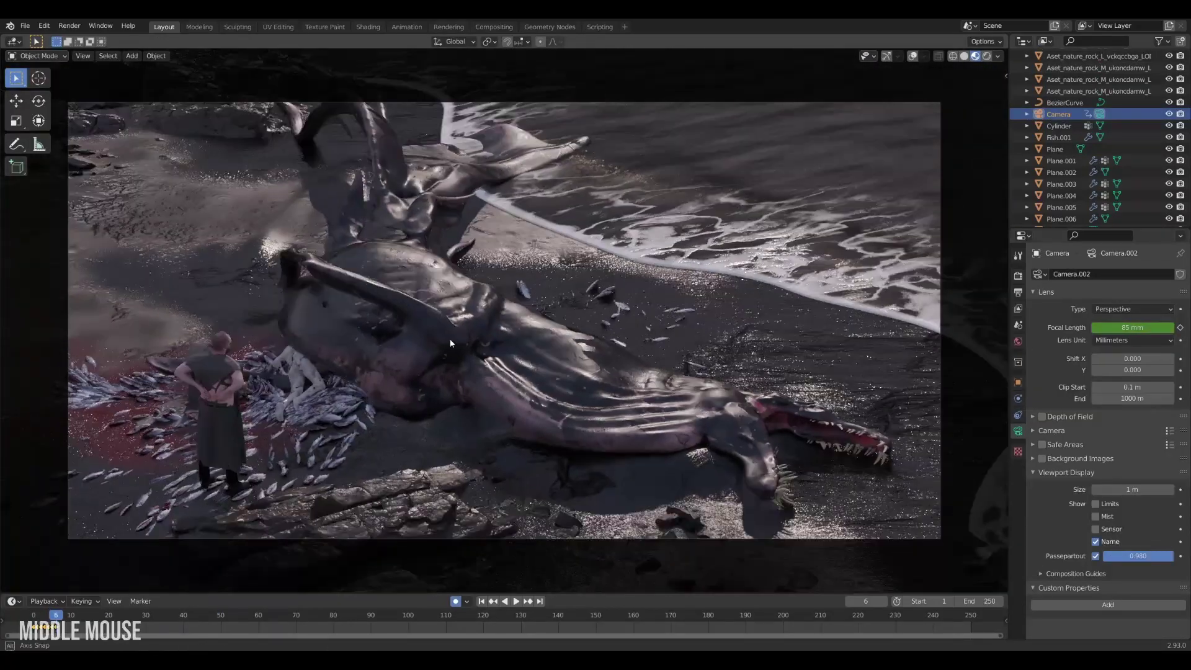